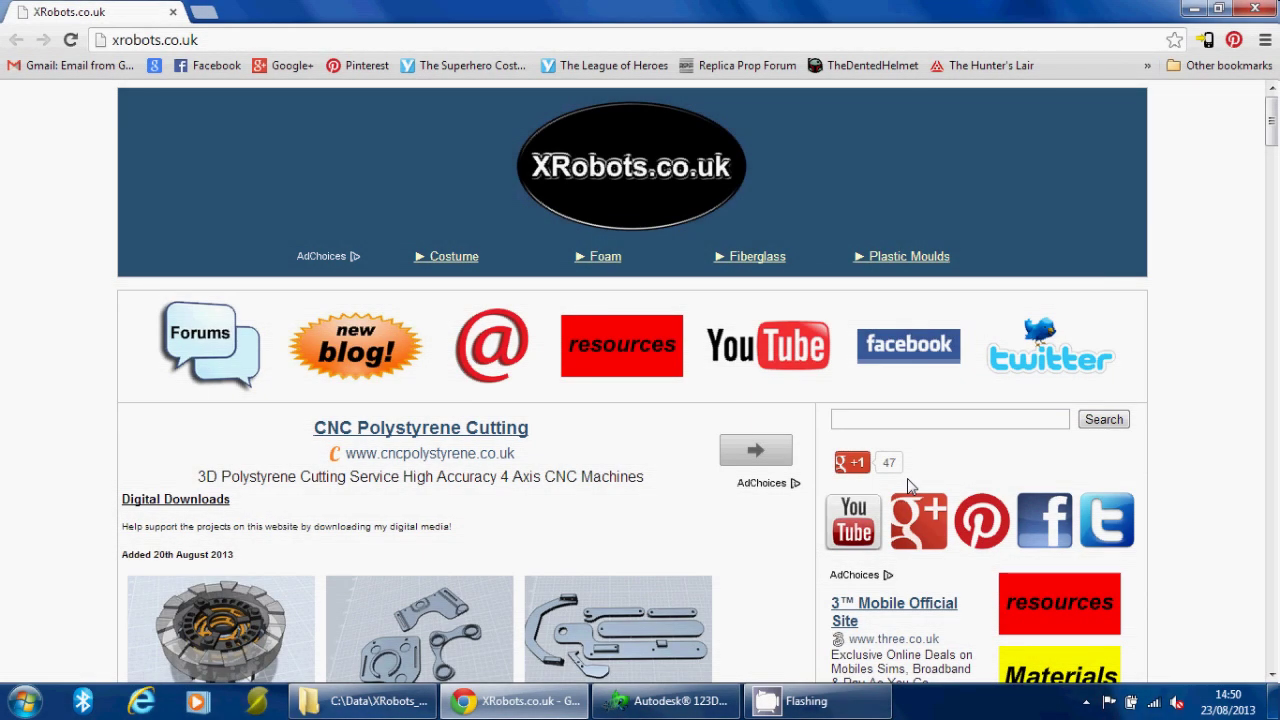
- Switch to Autodesk 123D Design, check its version information and dismiss it
click(666, 700)
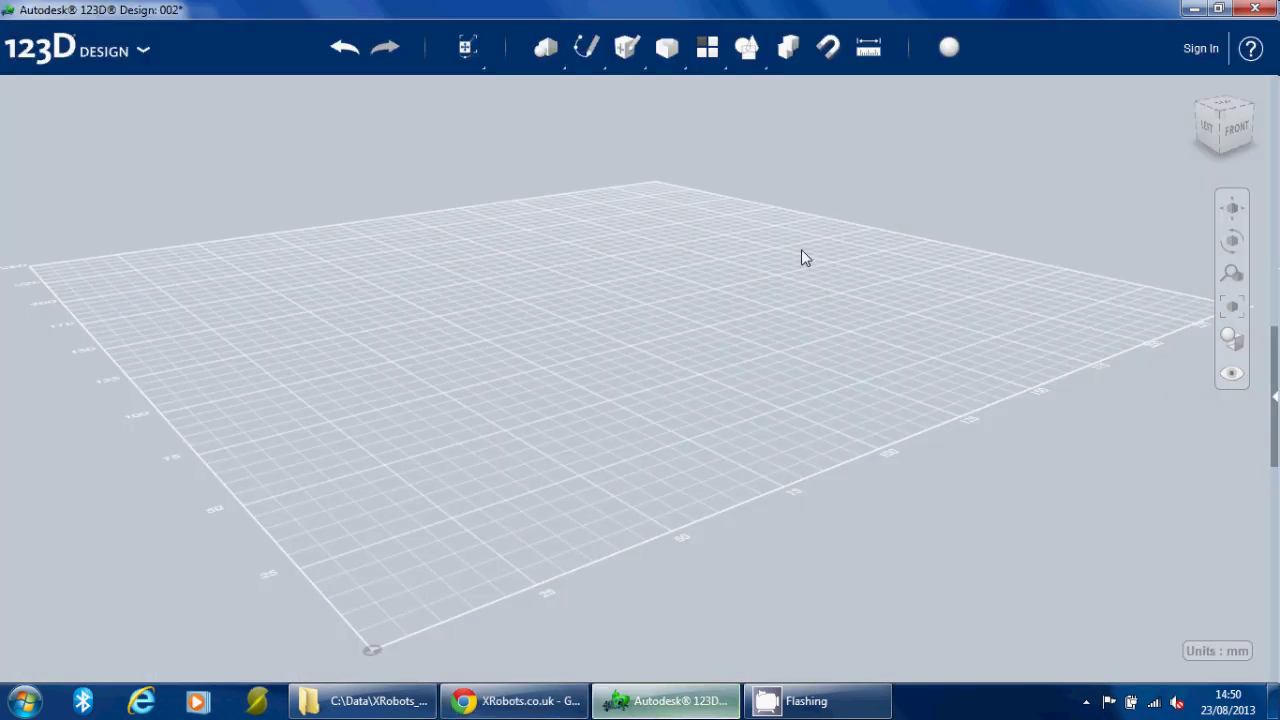
click(1250, 48)
click(1207, 264)
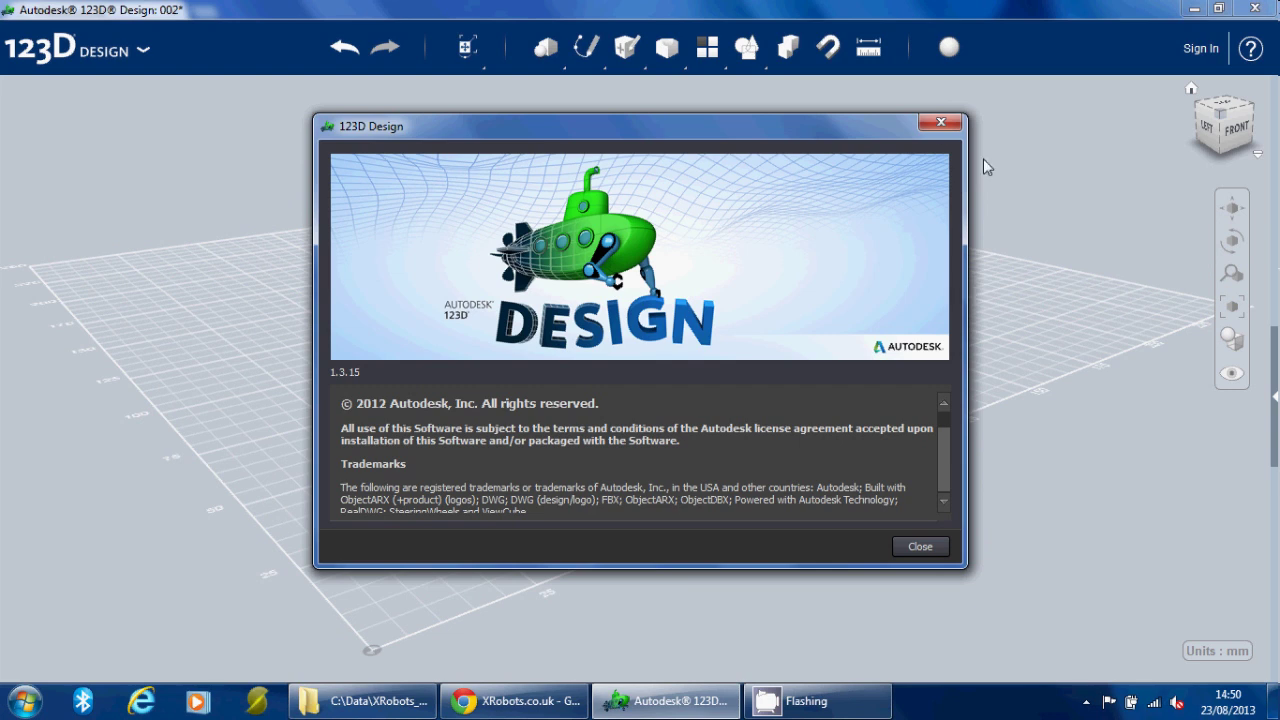
click(940, 122)
mouse_move(626, 47)
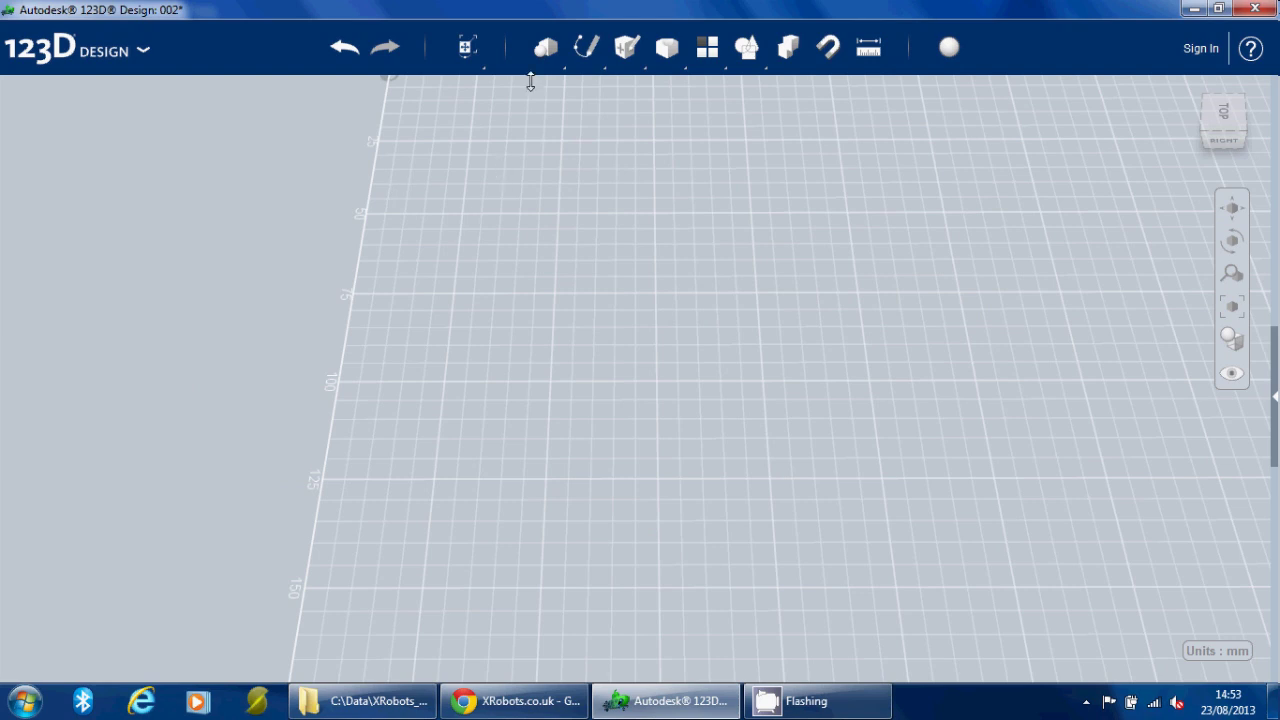
- Place a box 40 mm long and 40 mm wide with a height of 20 mm on the grid
mouse_move(545, 50)
click(546, 94)
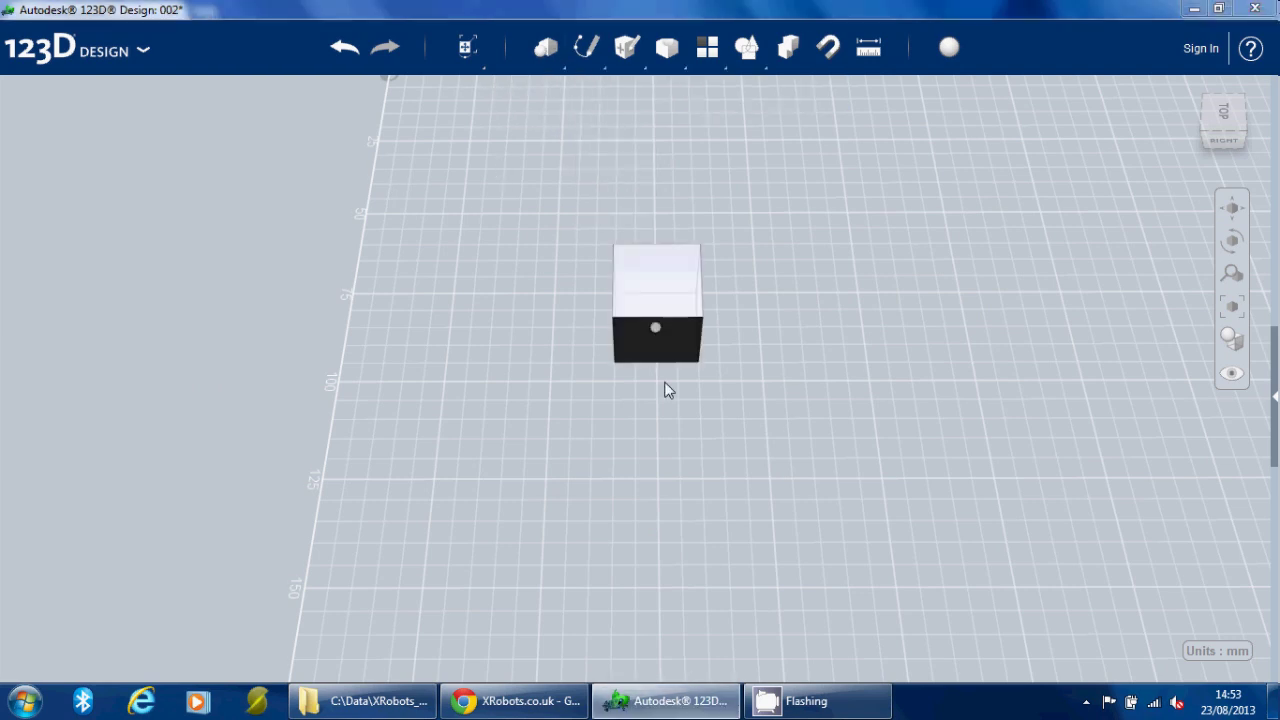
click(618, 421)
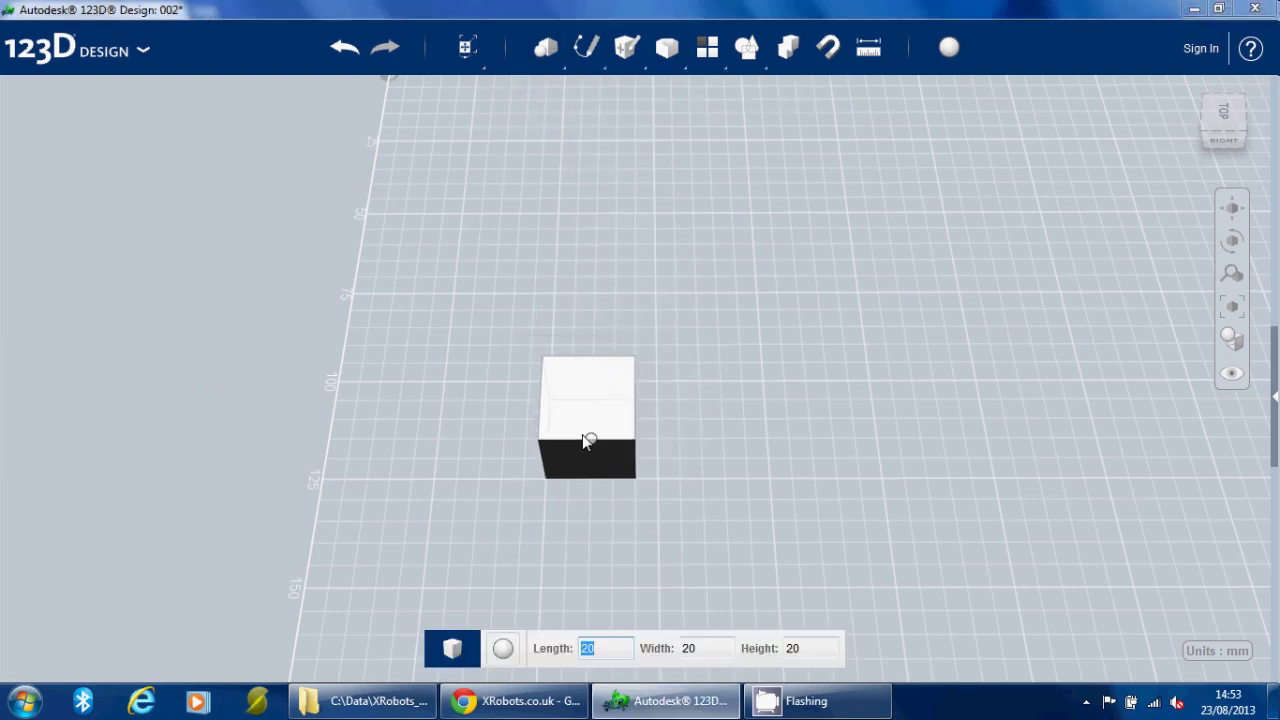
text(40)
key(Tab)
text(40)
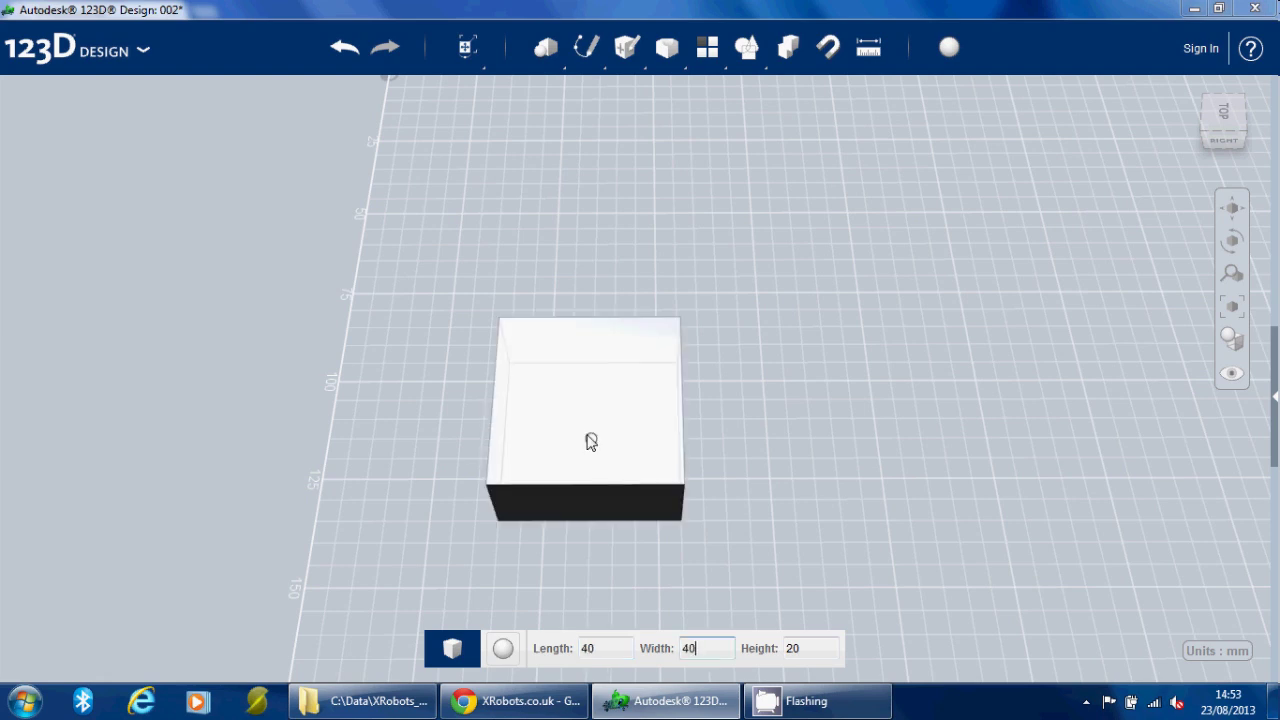
click(660, 405)
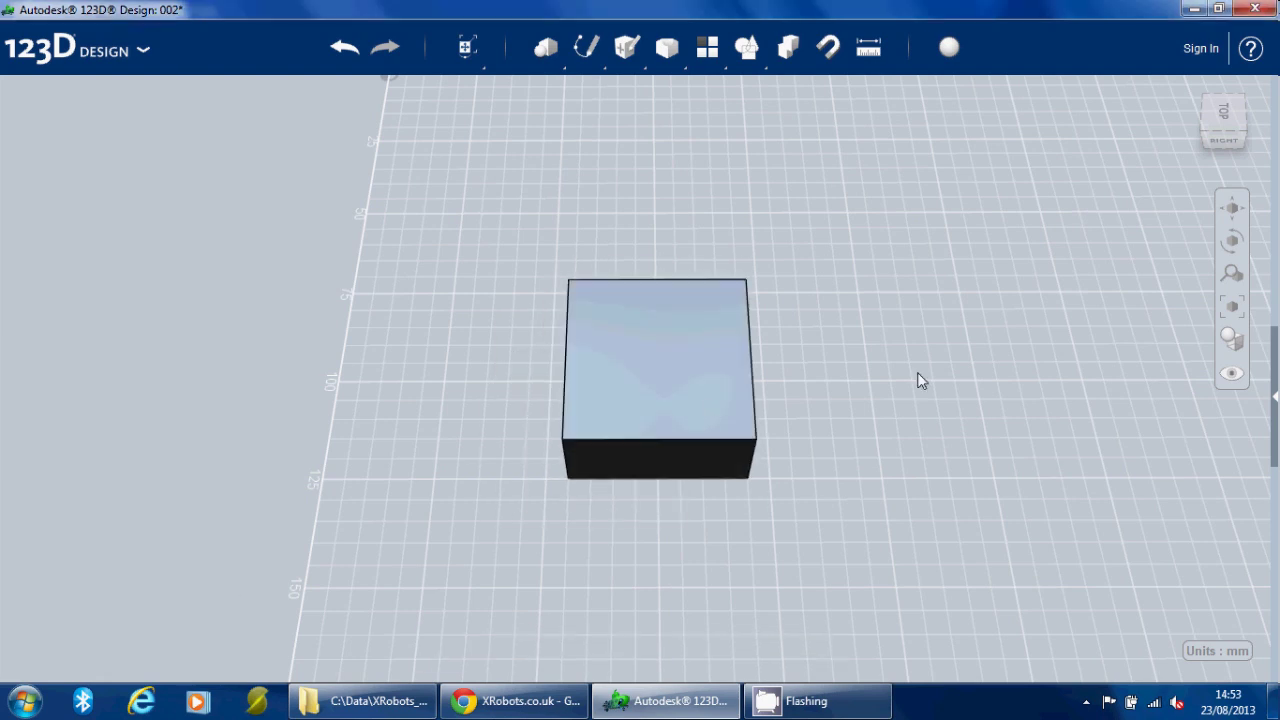
- Sketch a 180-degree centre-point arc on the box's top face, centred on it and reaching both side edges
drag(1232, 273, 1040, 346)
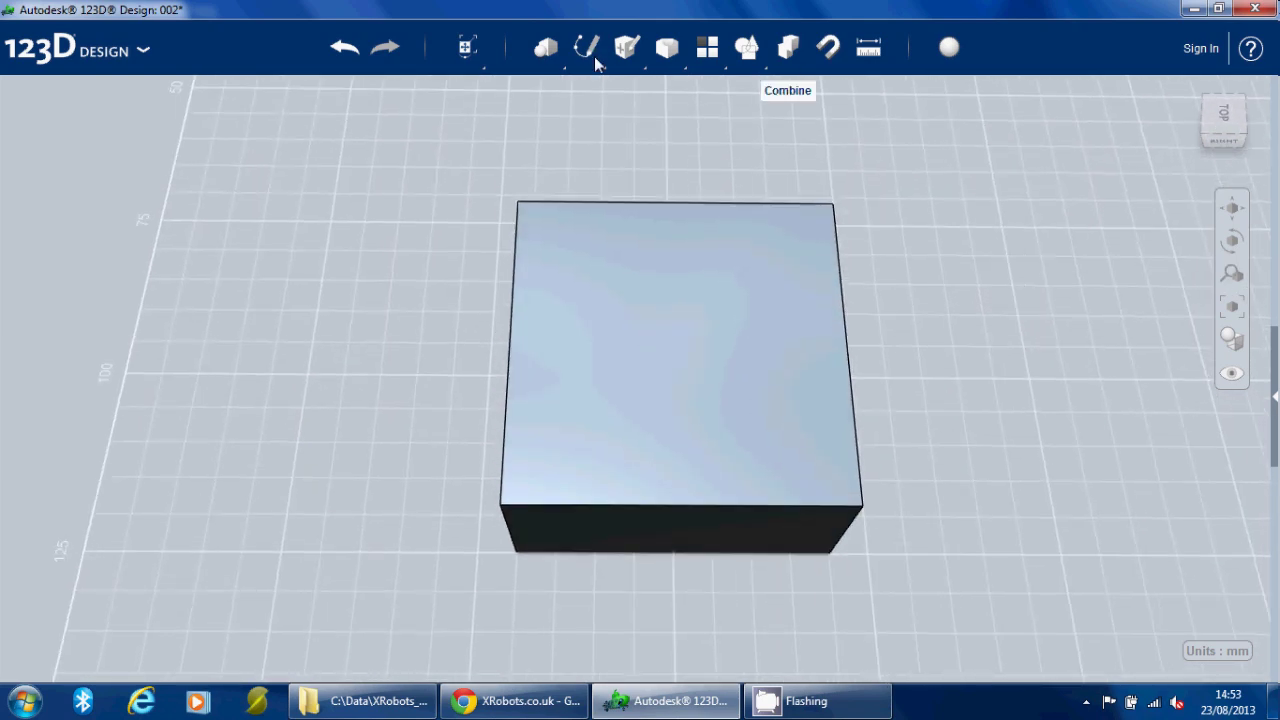
mouse_move(586, 45)
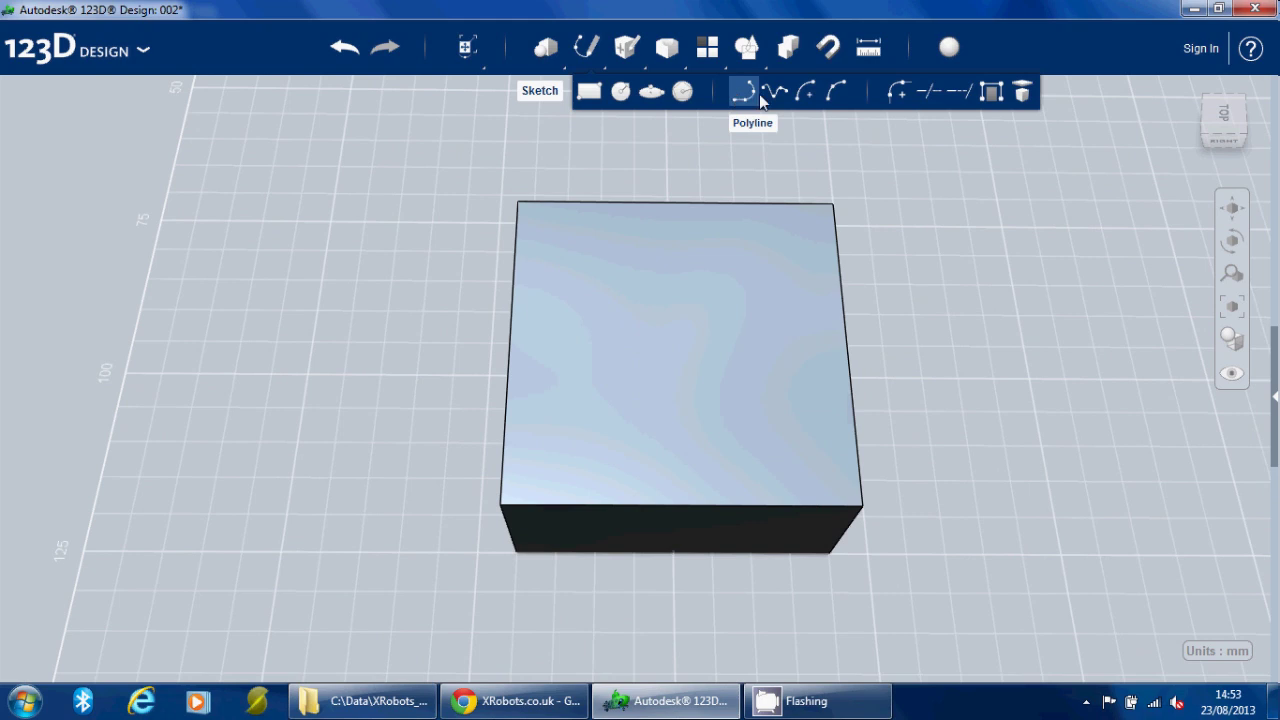
click(806, 94)
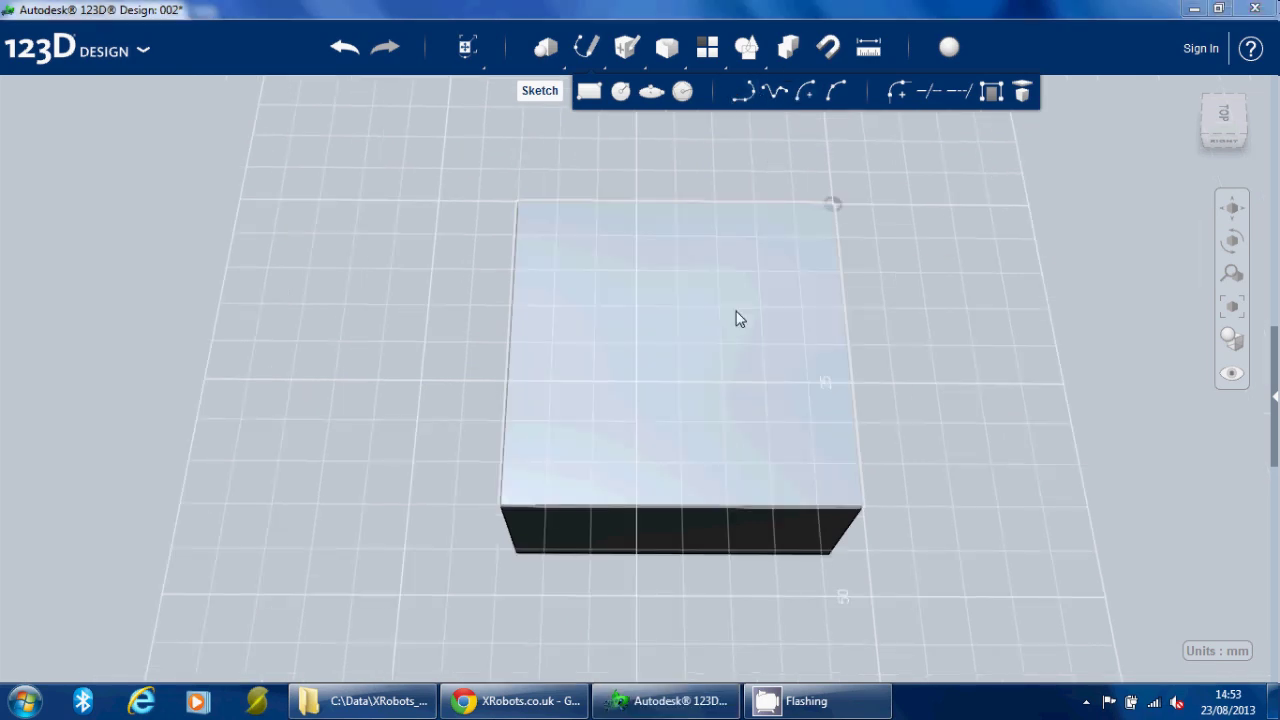
click(695, 372)
click(681, 345)
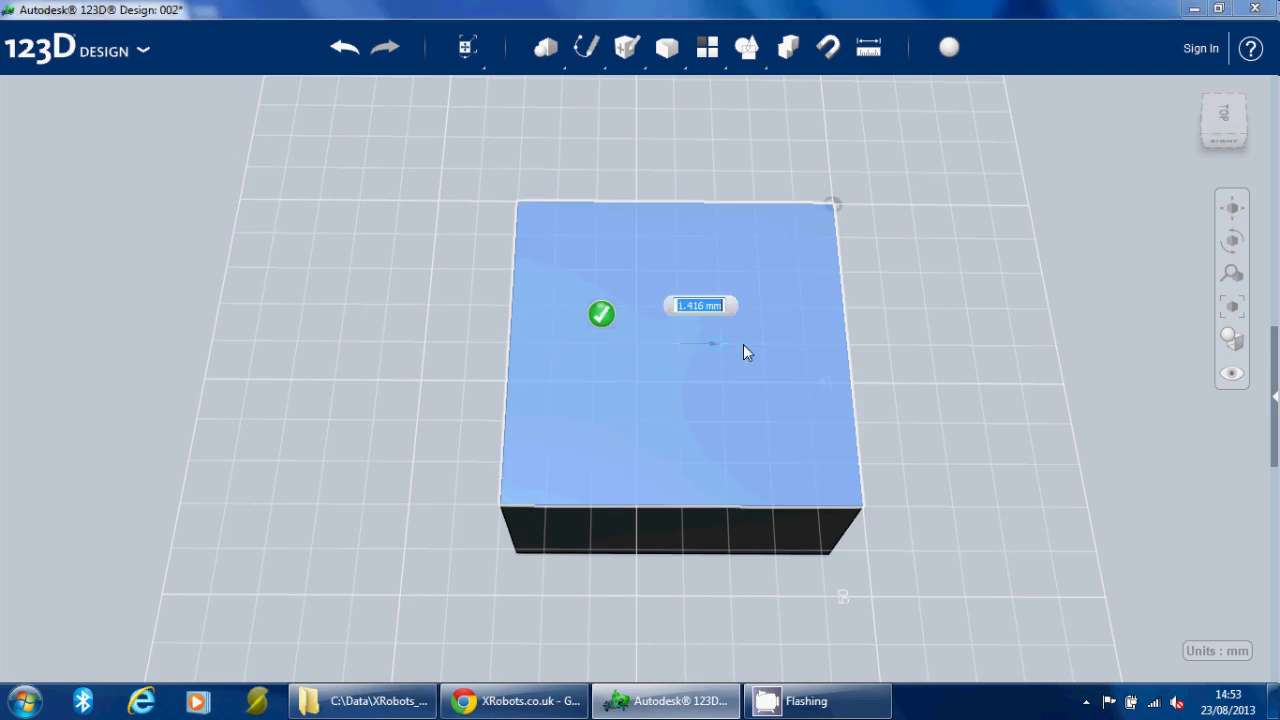
click(844, 344)
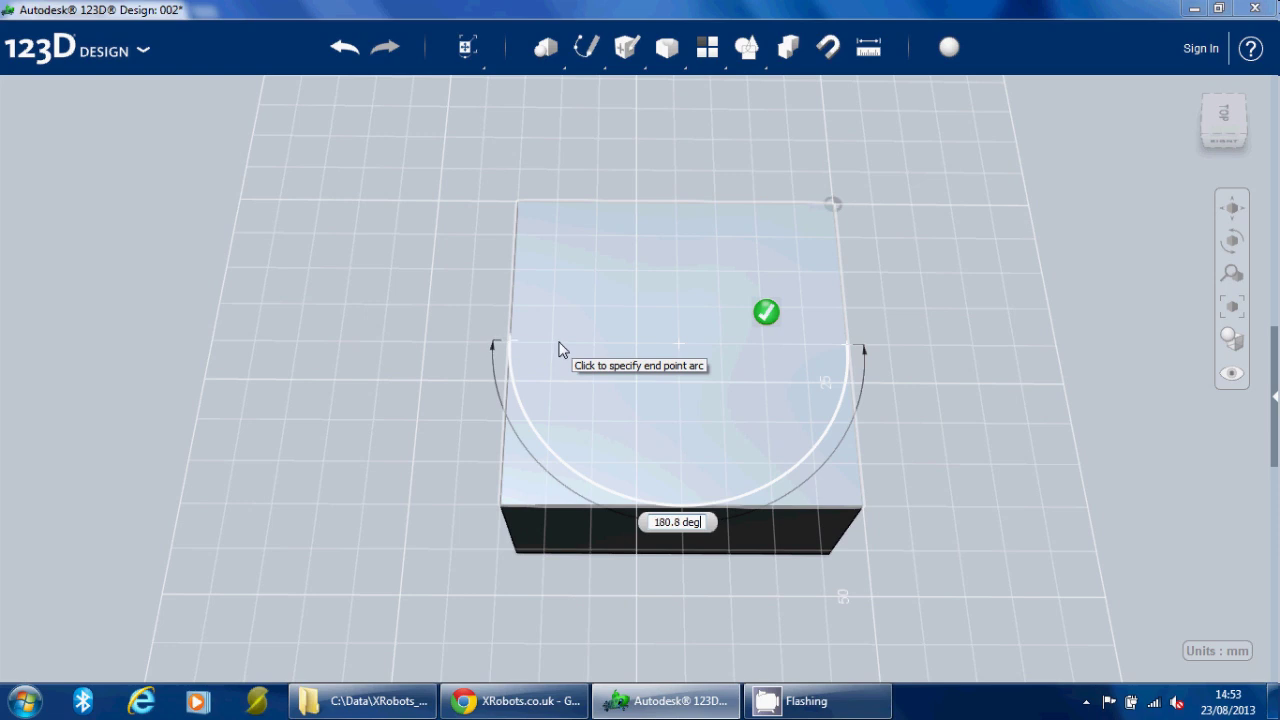
key(BackSpace)
key(BackSpace)
key(BackSpace)
key(BackSpace)
text(80)
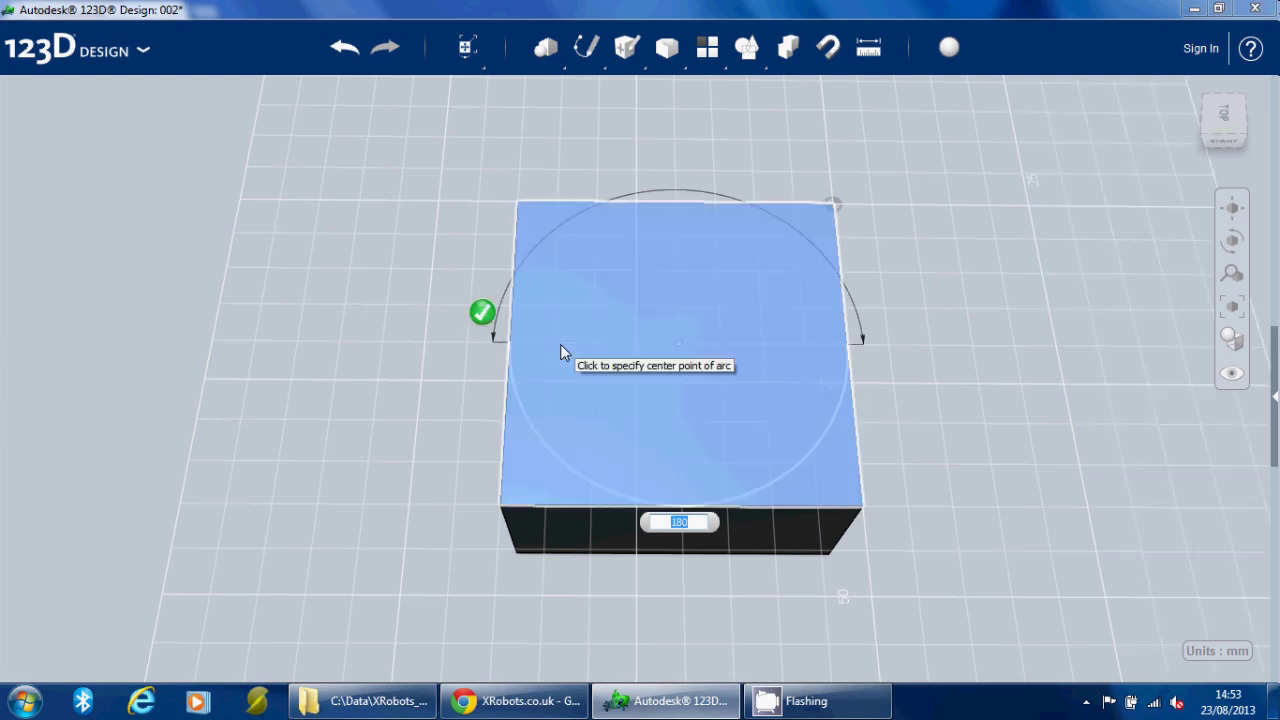
key(Return)
- Split the box into separate solids using the sketched arc as the splitting entity
mouse_move(667, 62)
click(825, 92)
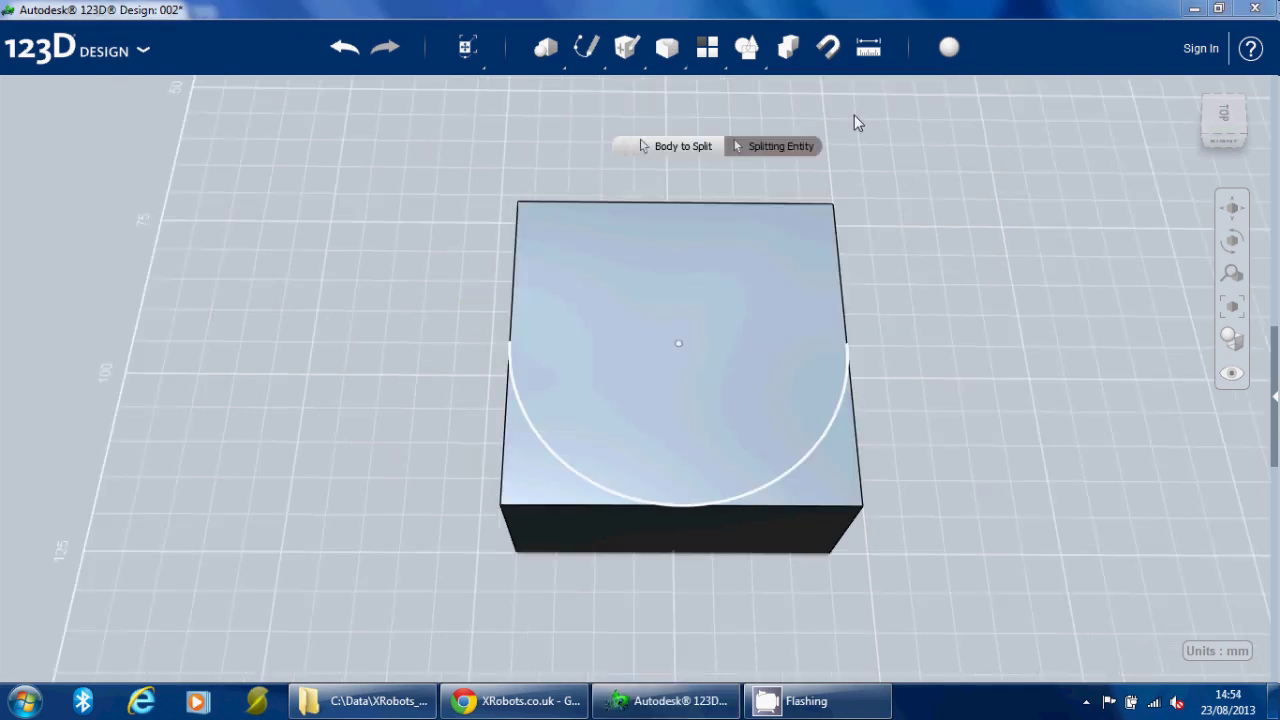
click(770, 148)
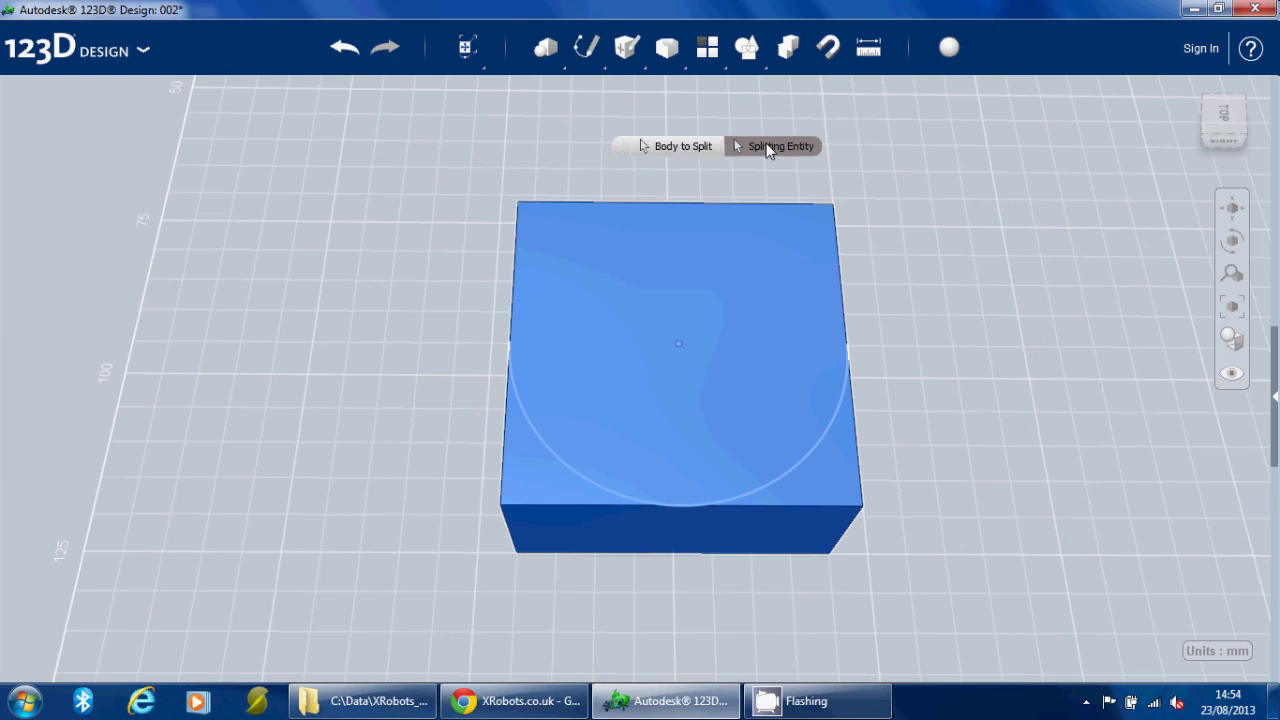
click(843, 406)
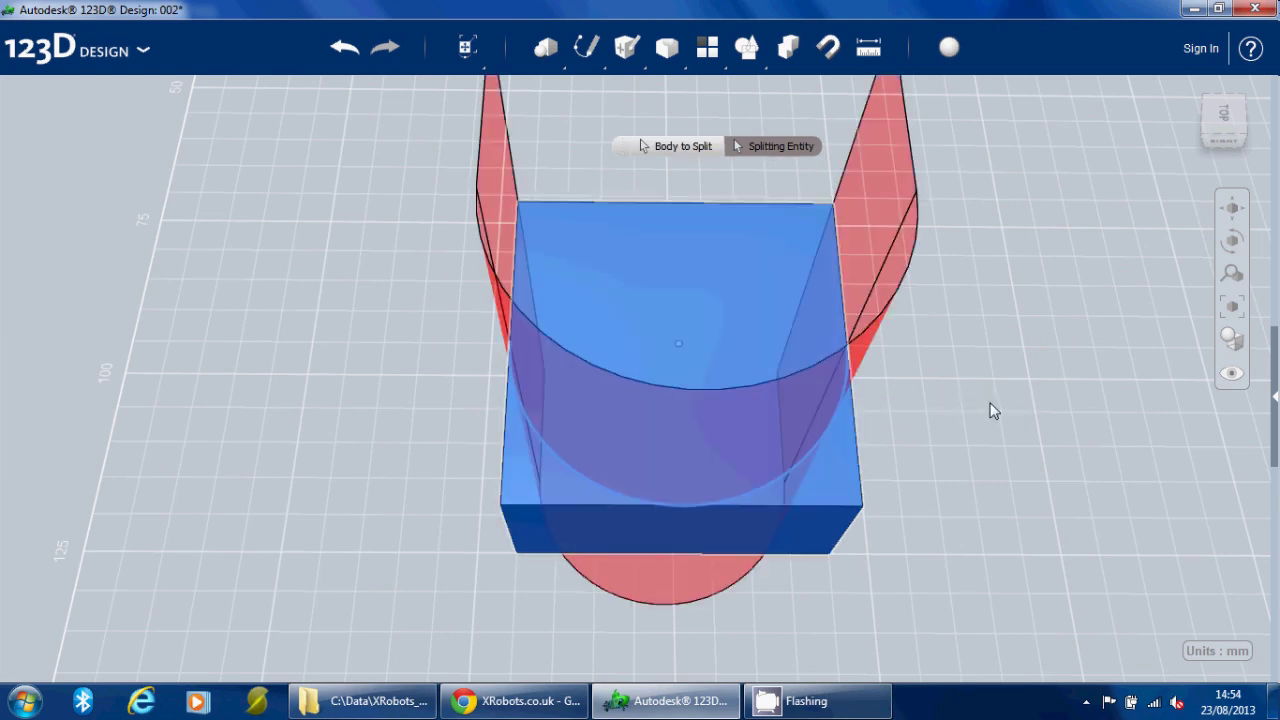
click(913, 367)
- Delete the corner offcut outside the arc together with the leftover arc sketch
click(827, 481)
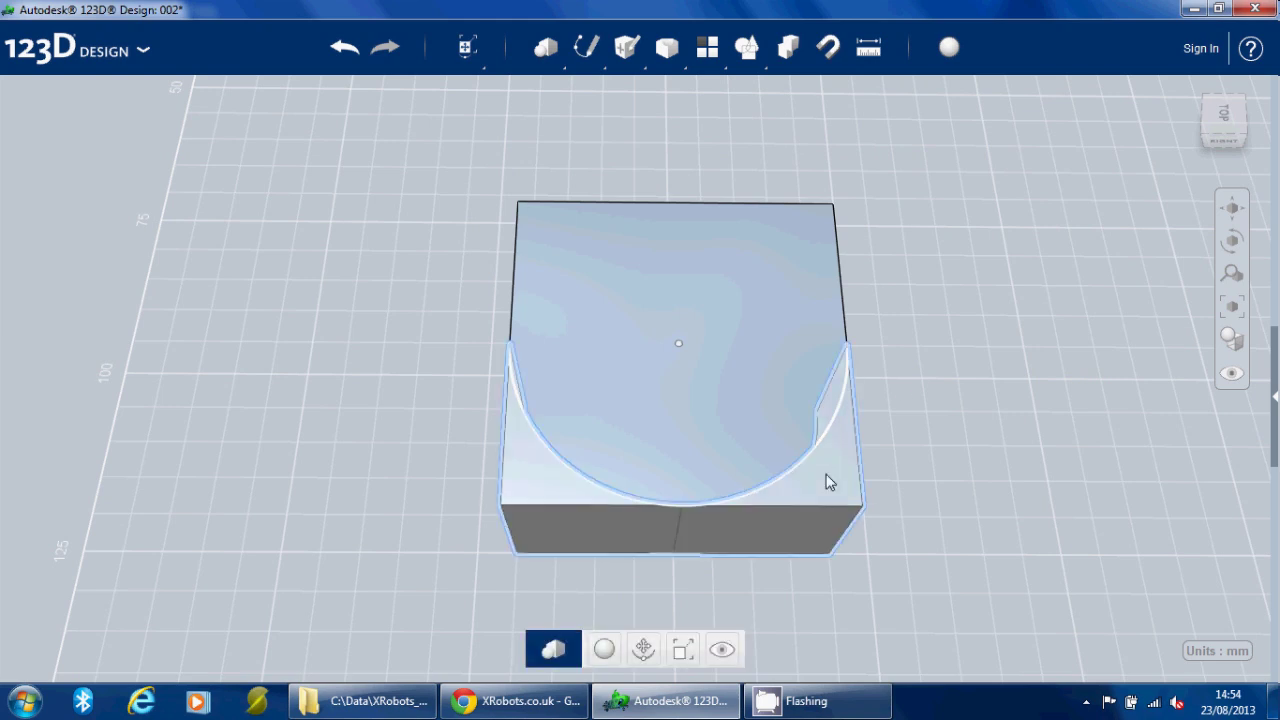
key(Delete)
click(812, 456)
- Revolve the top face of the rounded block 120 degrees about its straight rear edge
right_drag(812, 456, 655, 545)
mouse_move(623, 55)
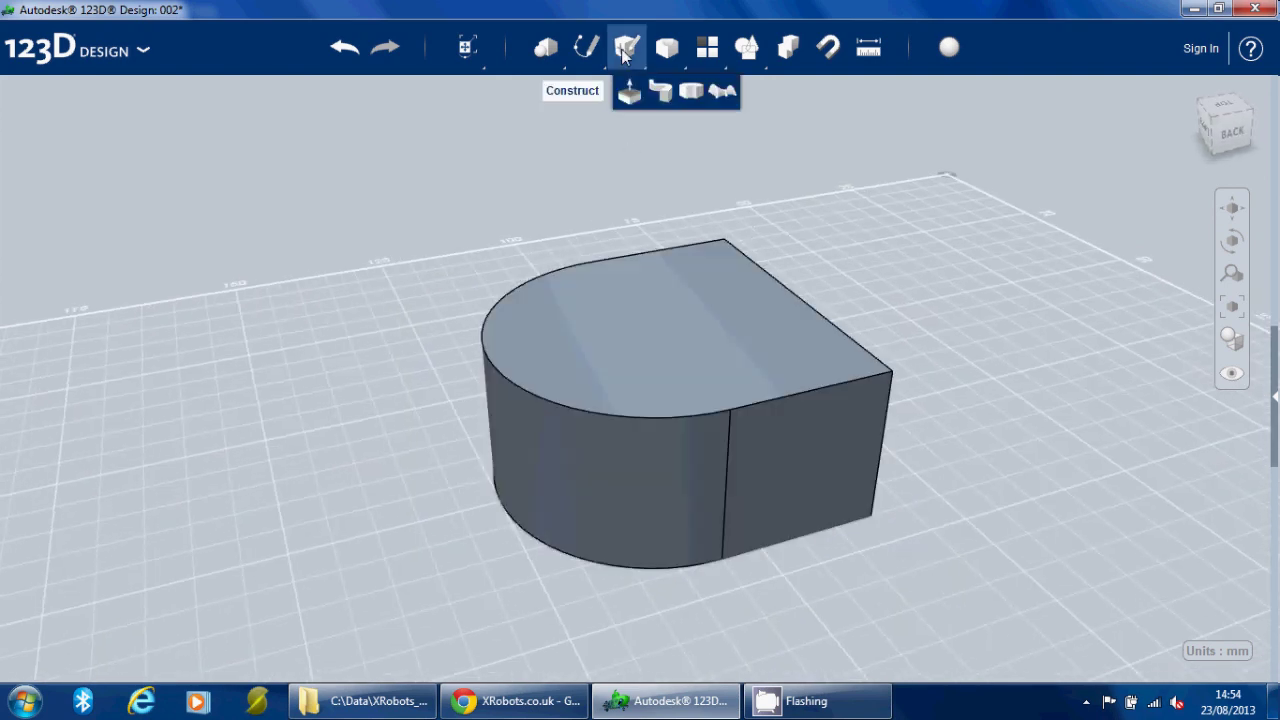
click(694, 92)
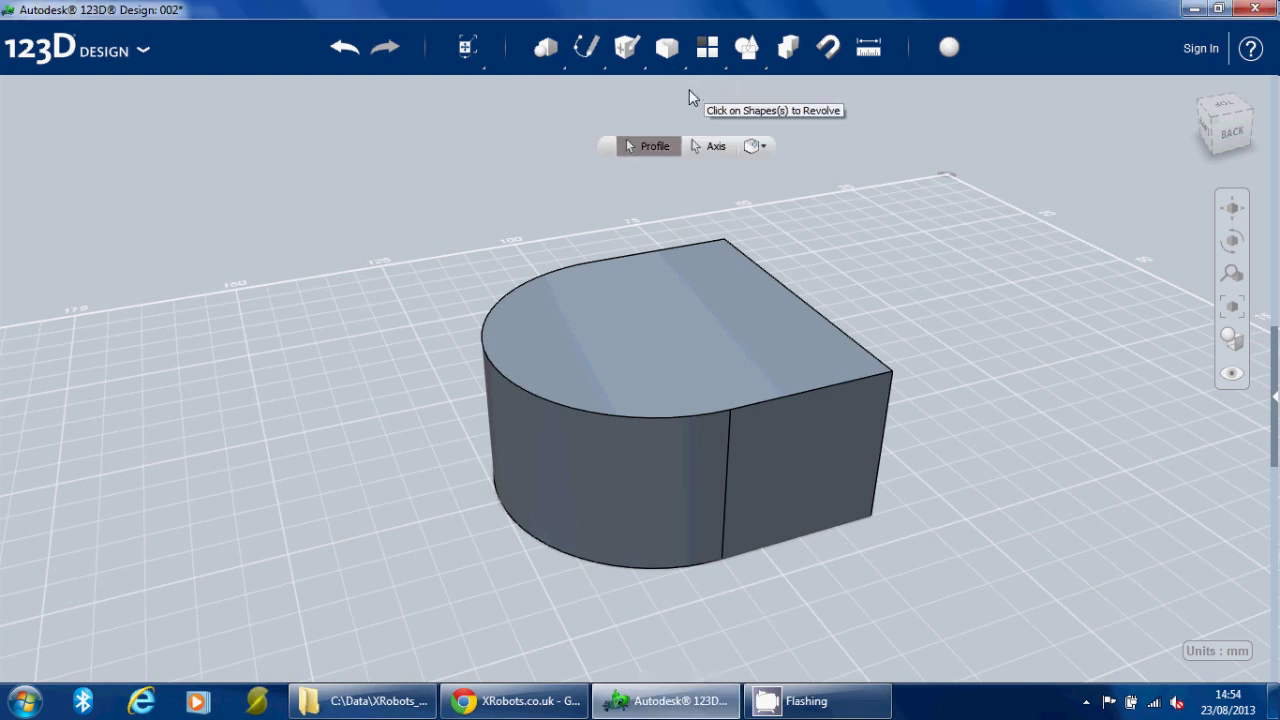
click(656, 321)
click(715, 146)
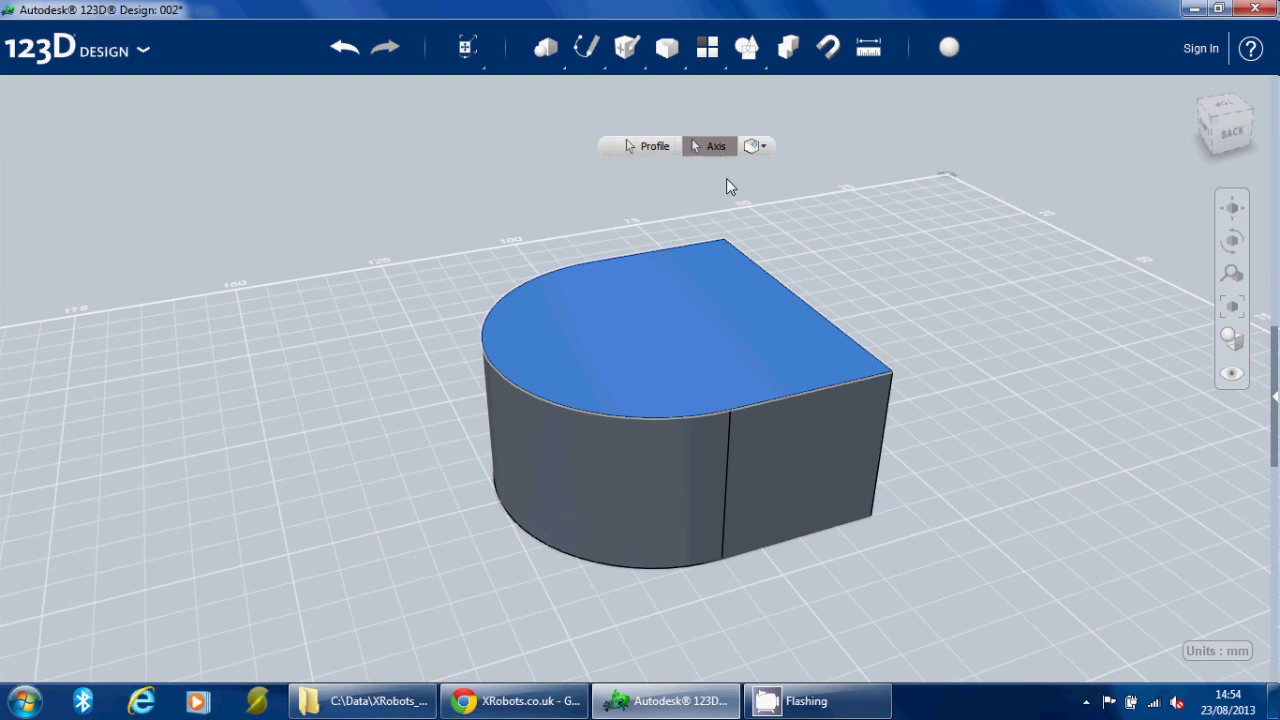
click(798, 300)
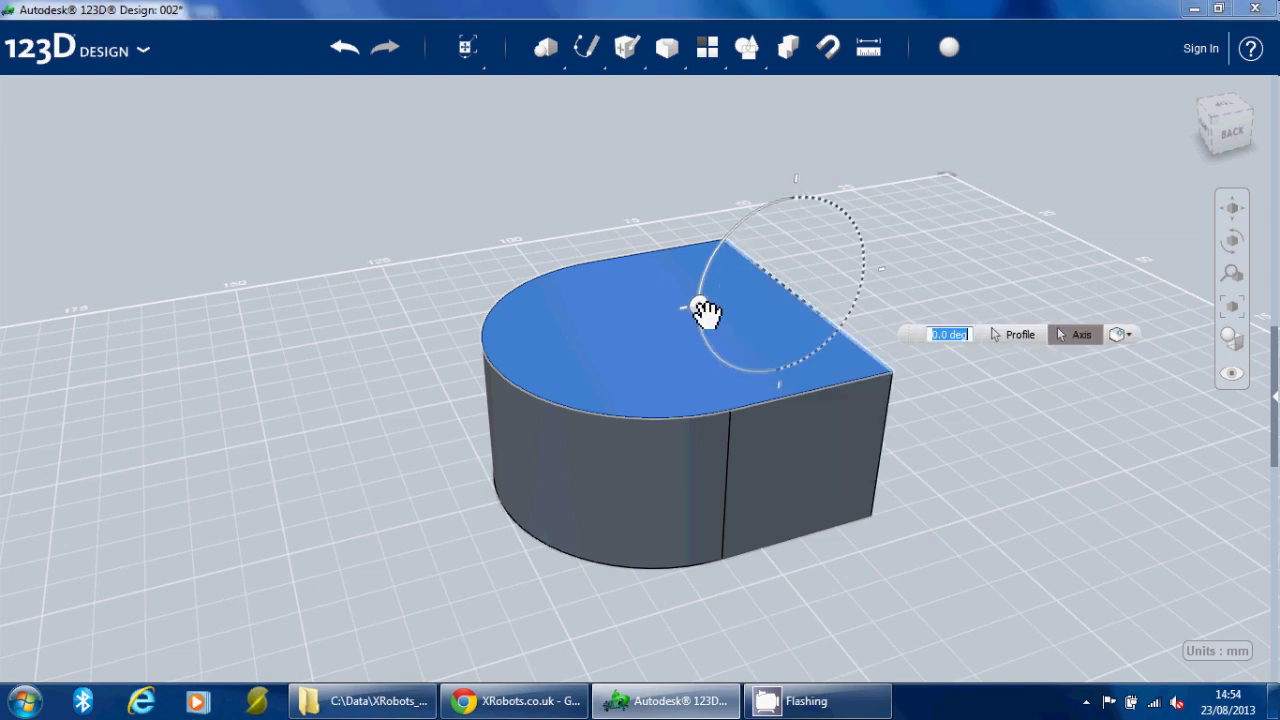
drag(704, 311, 837, 213)
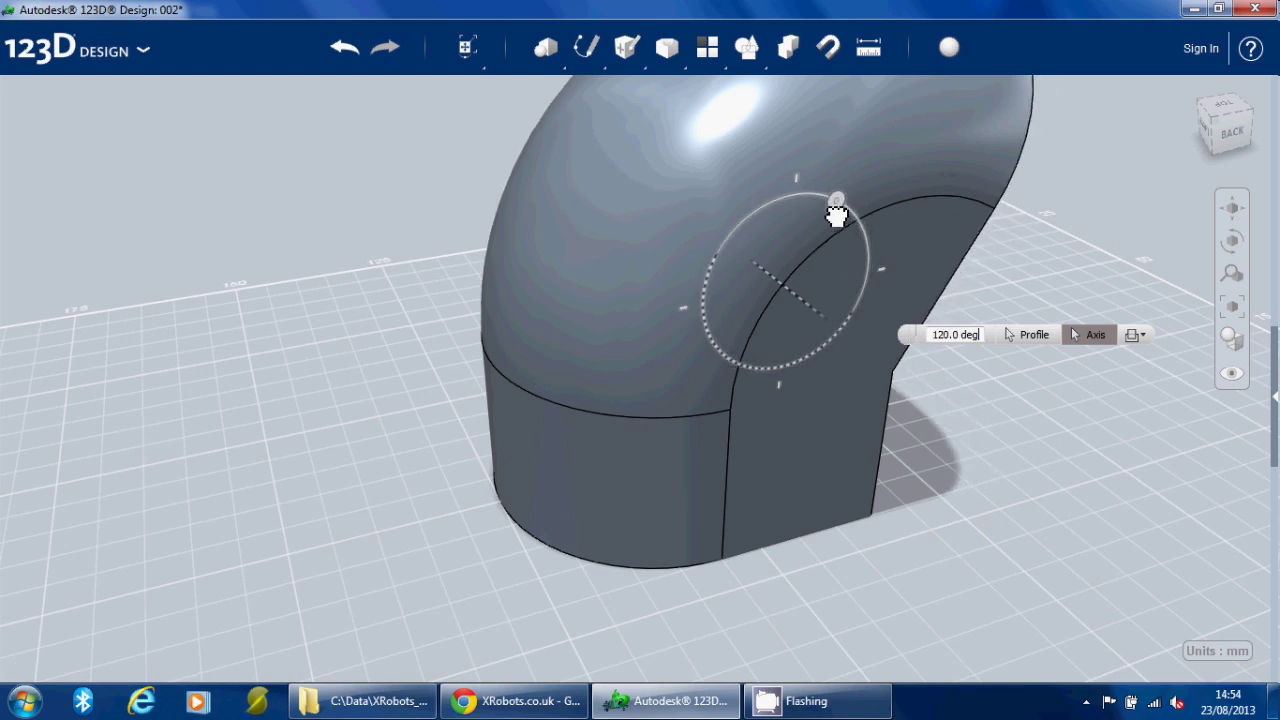
key(Return)
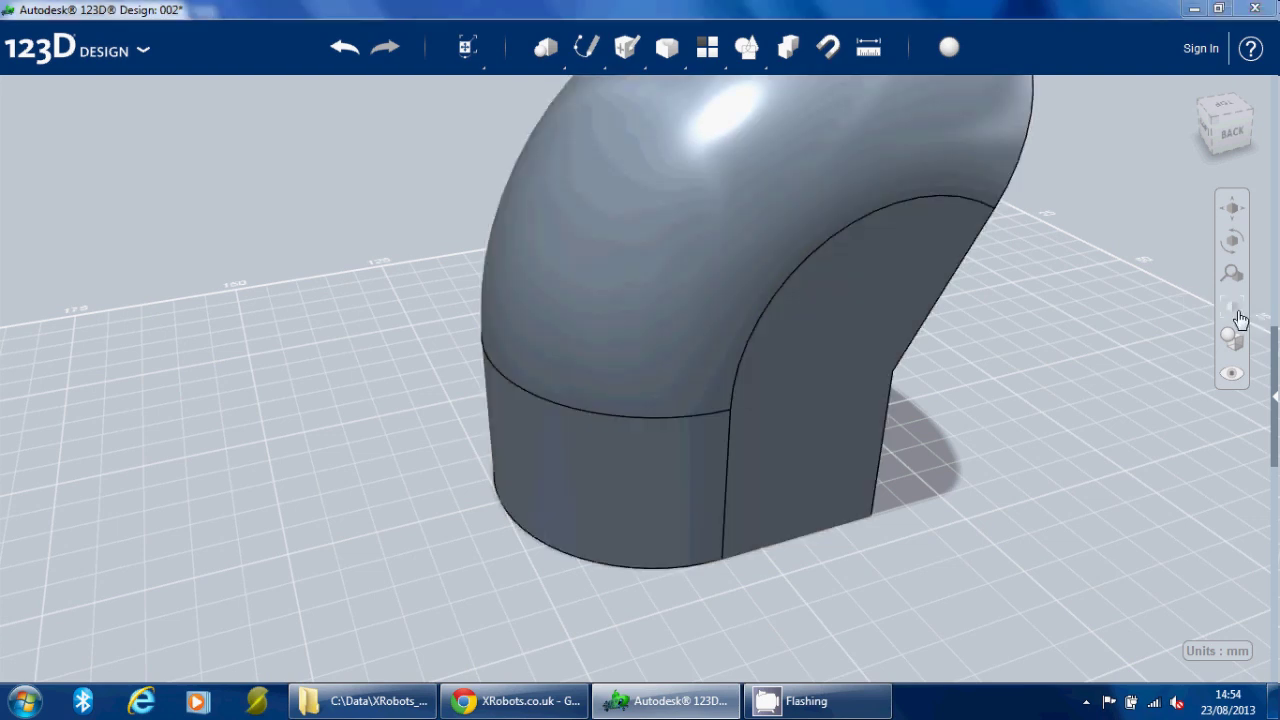
- Make a copy of the curved body and move the copy -70 mm sideways from the original
click(1232, 306)
right_drag(1040, 368, 959, 321)
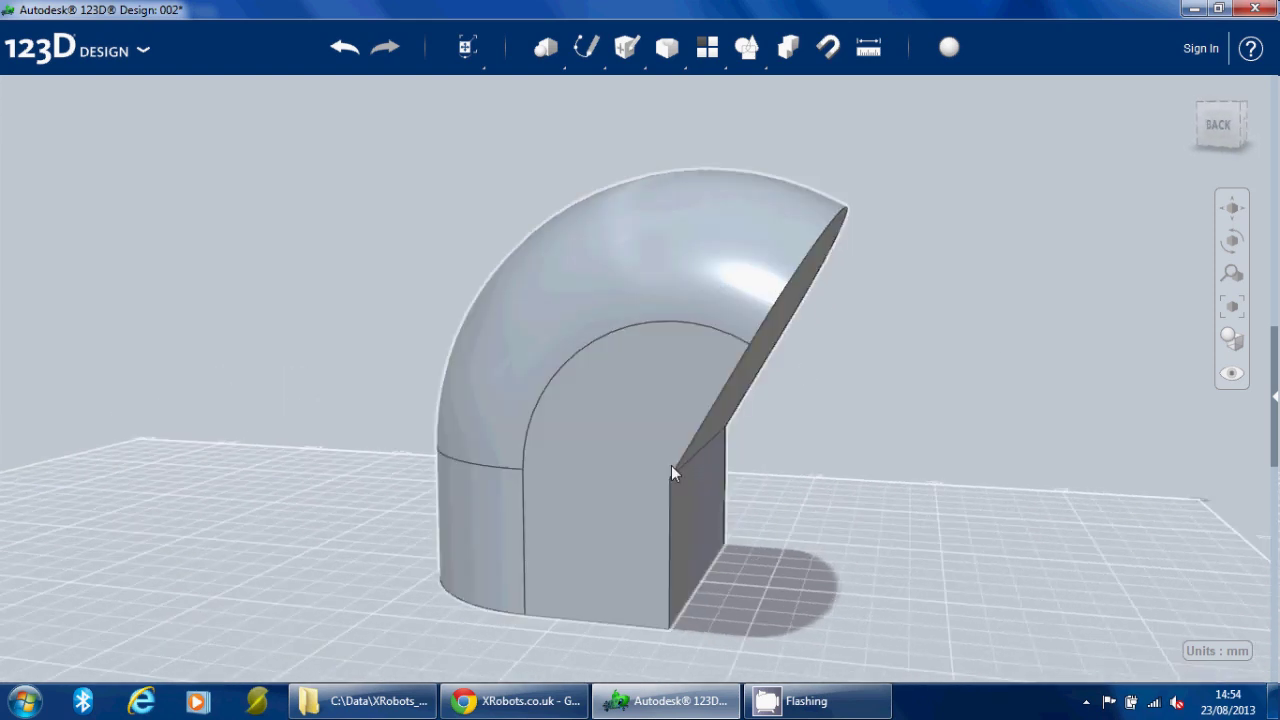
right_drag(835, 387, 860, 380)
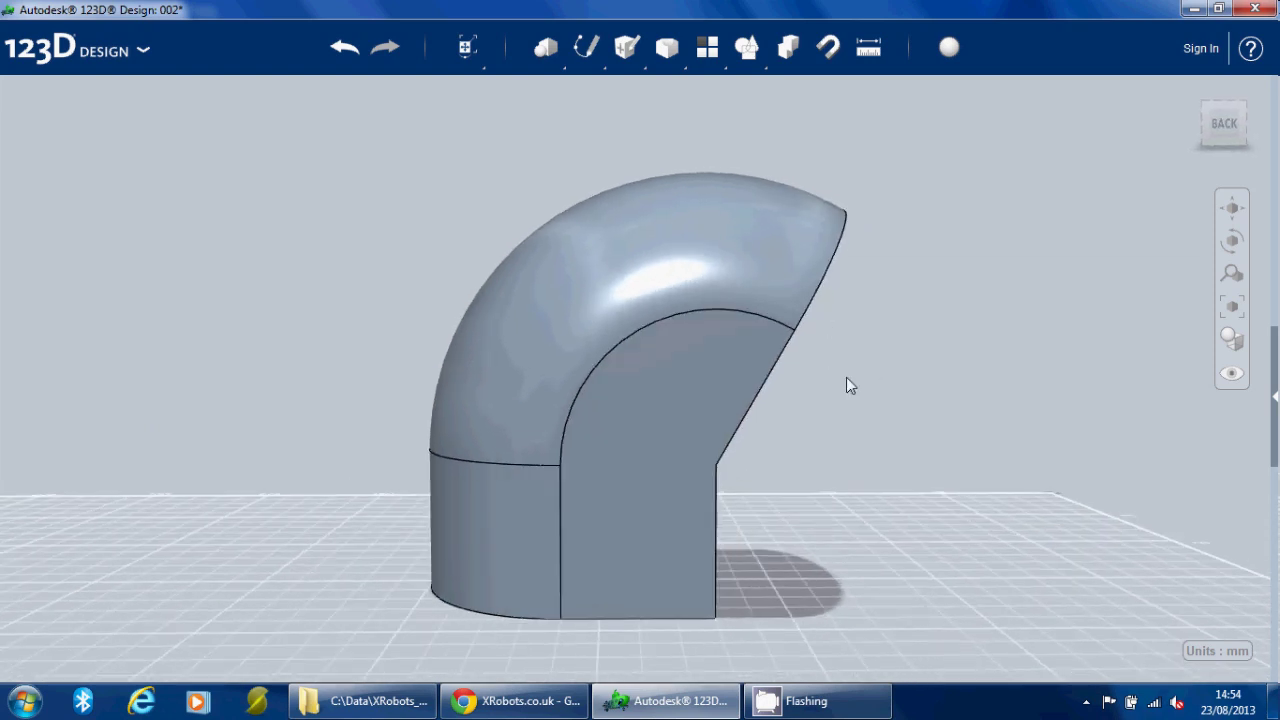
right_drag(926, 249, 675, 295)
click(543, 266)
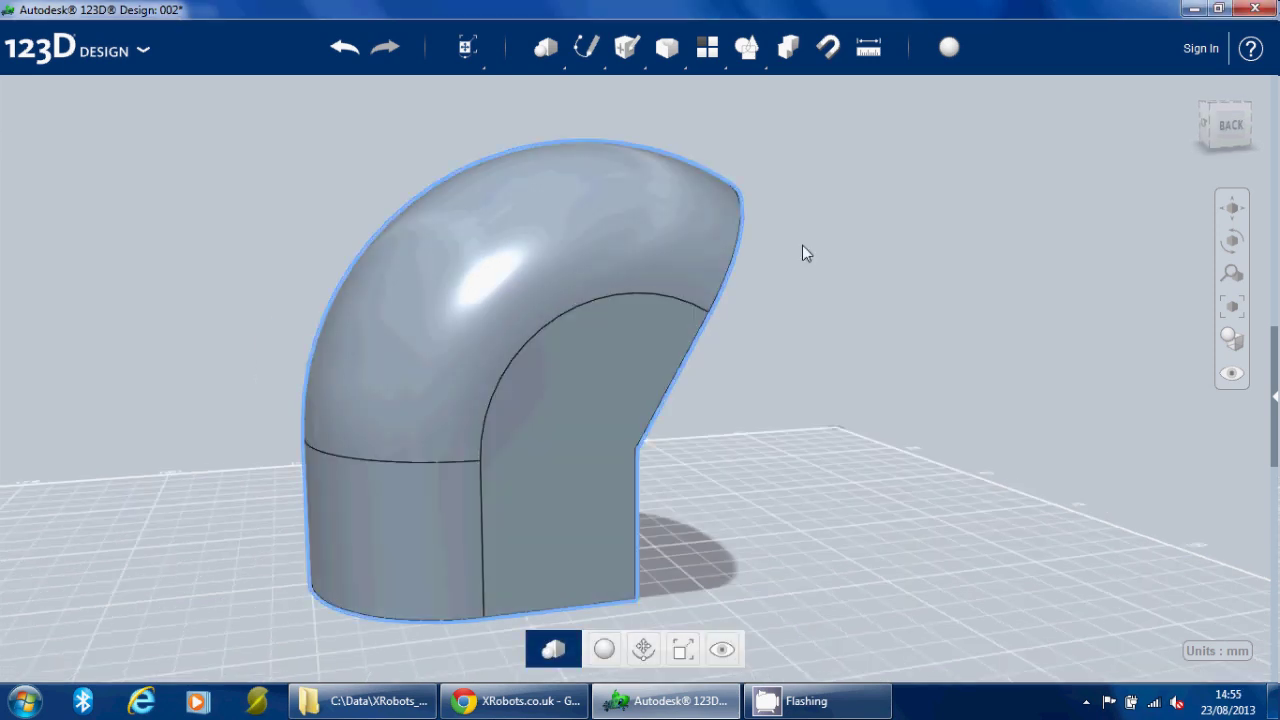
key(ctrl+t)
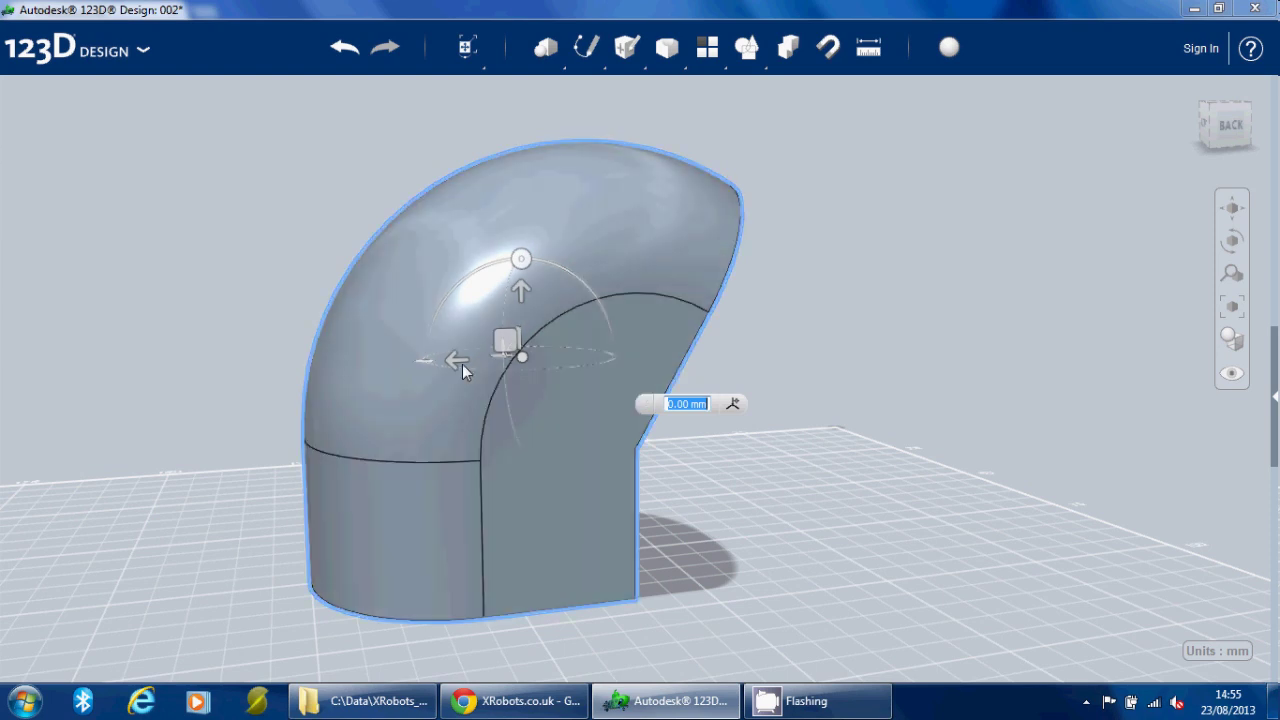
drag(459, 364, 886, 353)
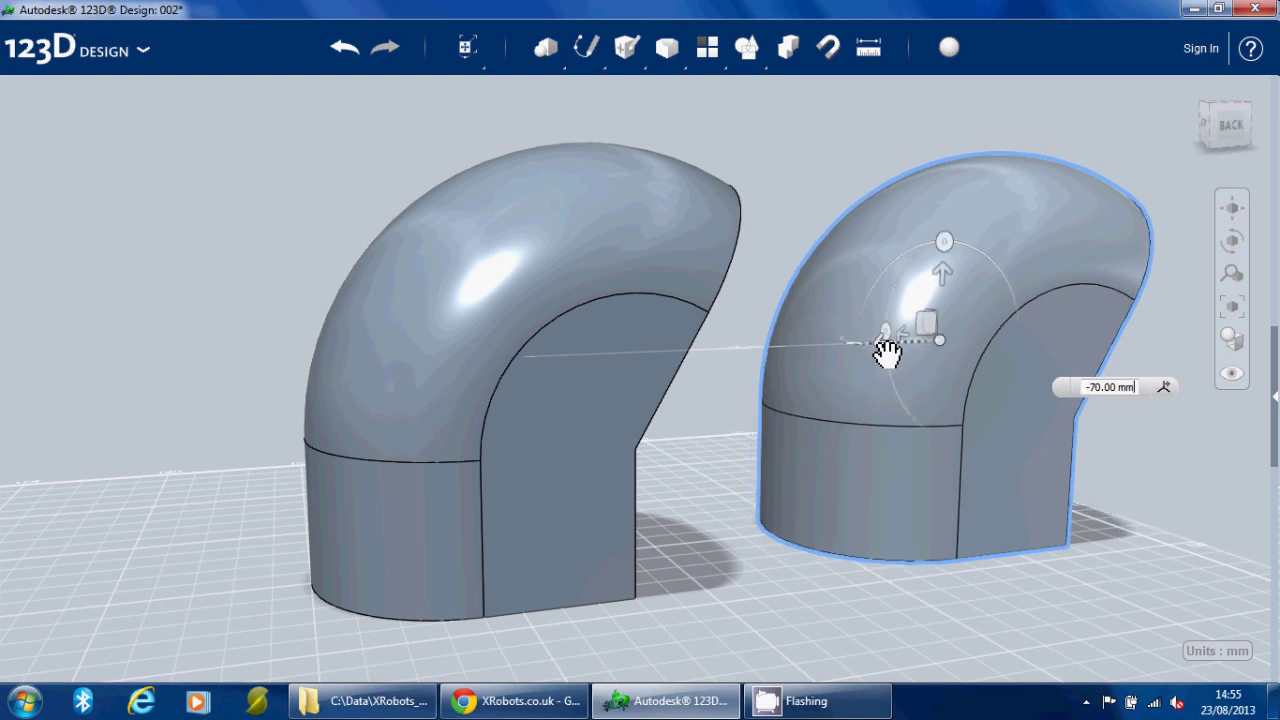
click(1145, 465)
- Rotate the copied body 180 degrees about its vertical axis so it faces the original
click(981, 313)
click(643, 649)
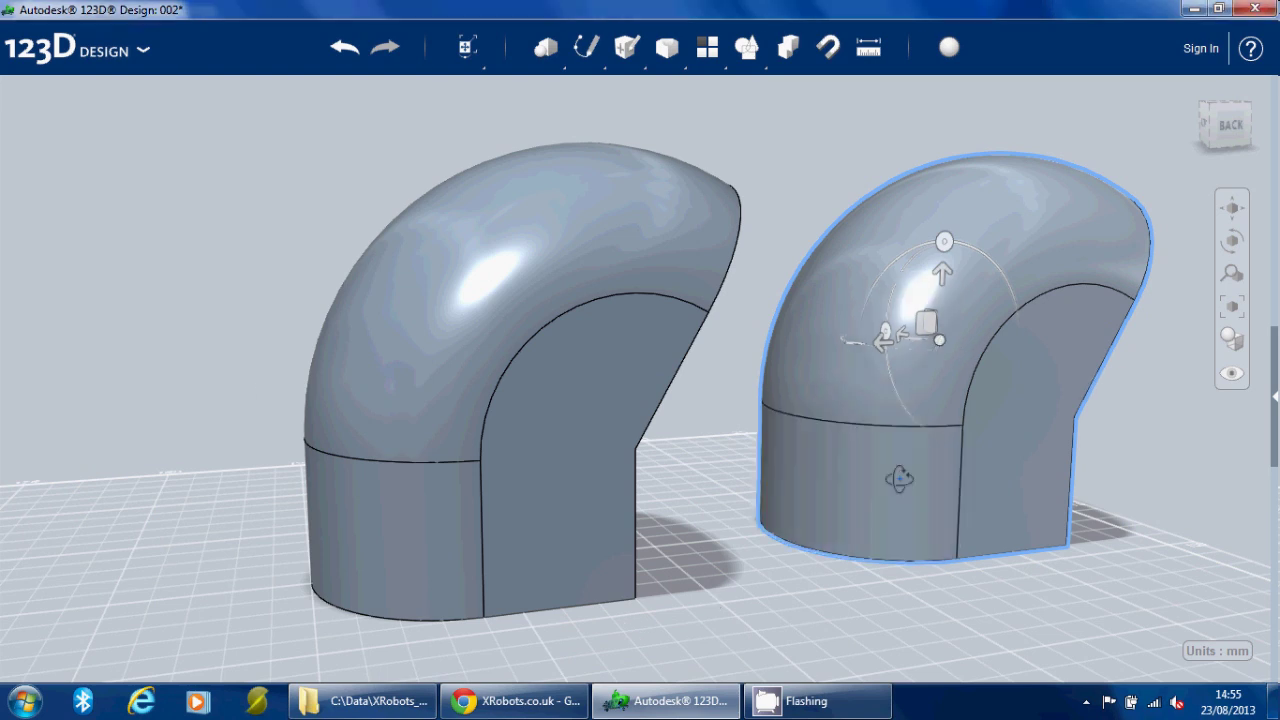
right_drag(894, 477, 910, 513)
click(838, 287)
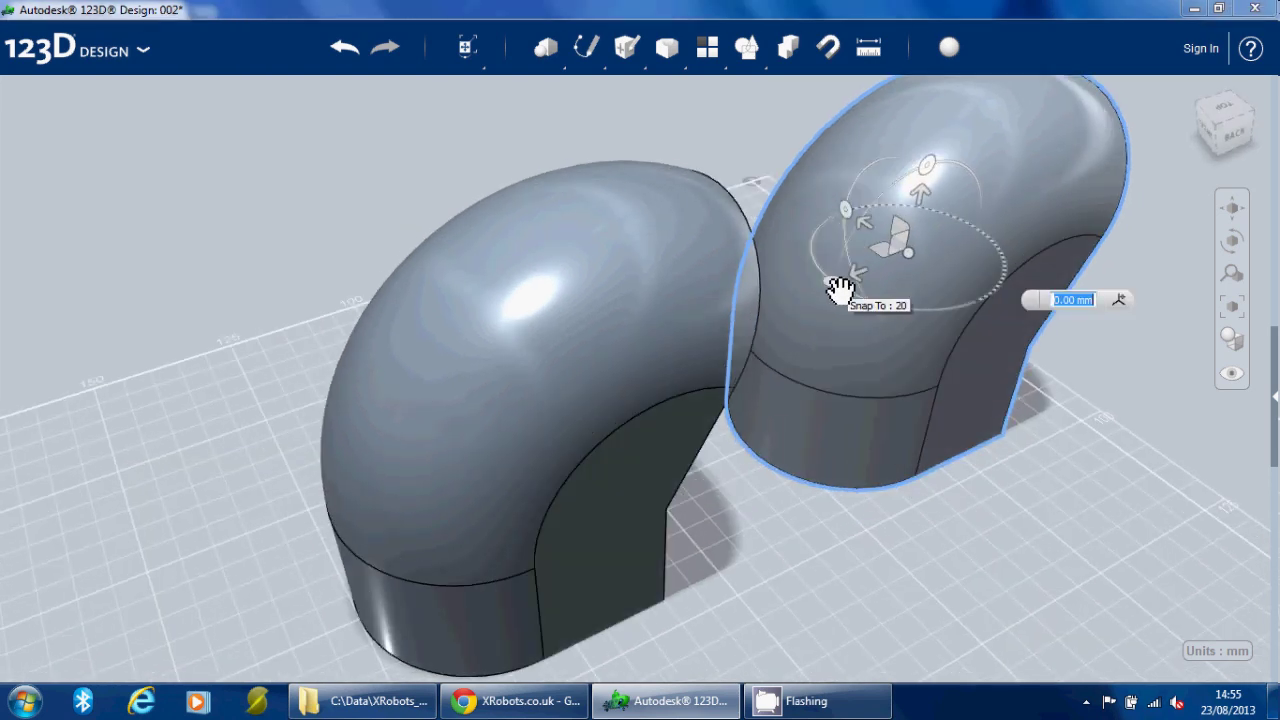
text(180)
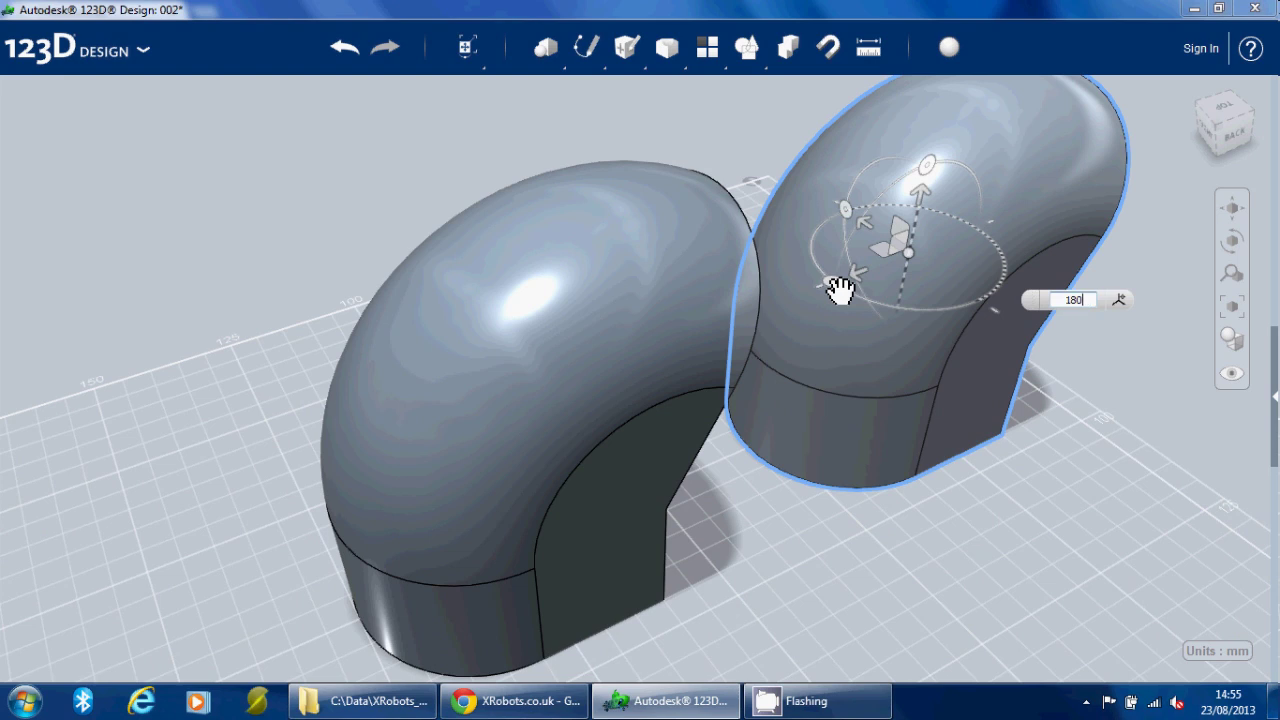
key(Return)
- Scale the copied curved body uniformly by a factor of 0.9
right_drag(1061, 493, 1000, 451)
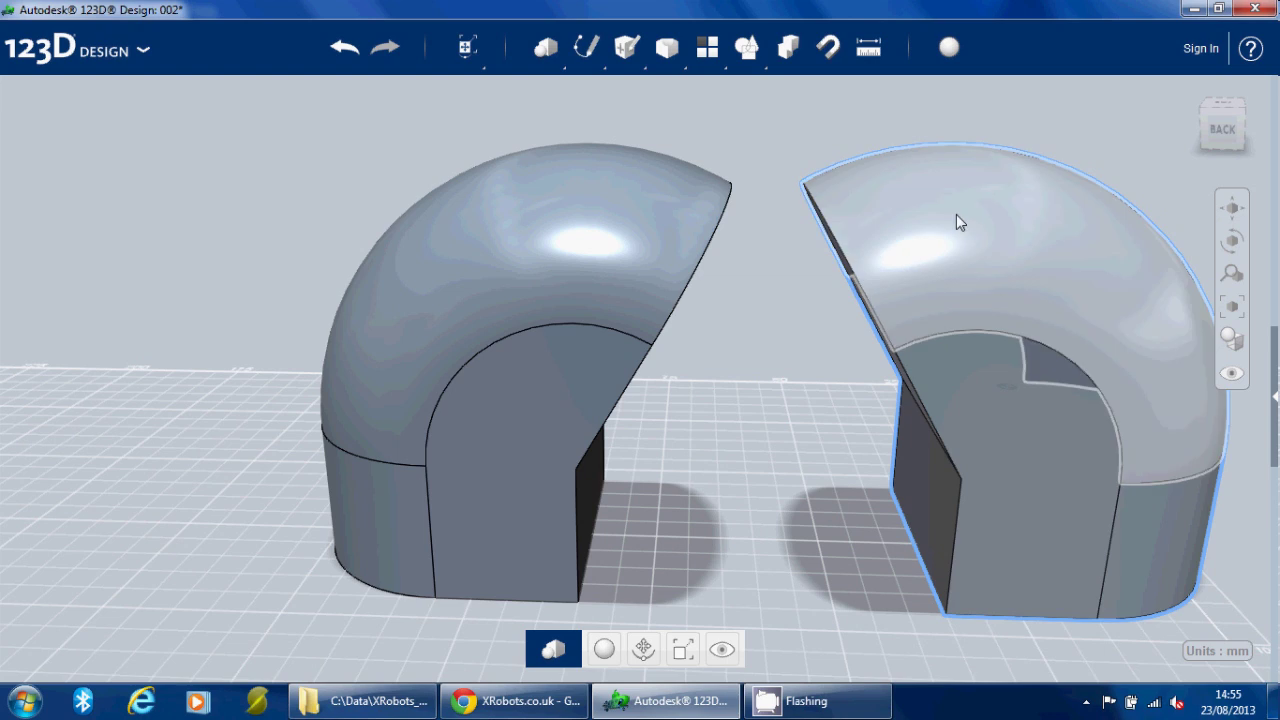
click(991, 288)
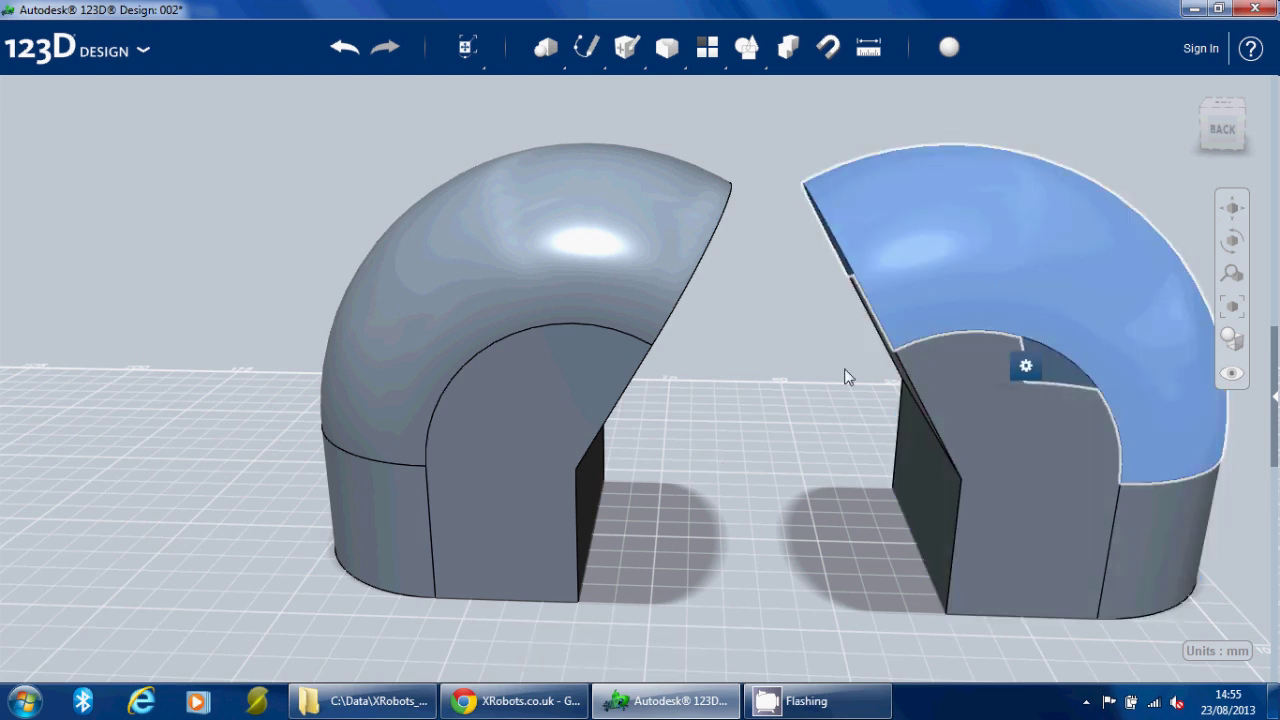
click(844, 368)
click(1015, 264)
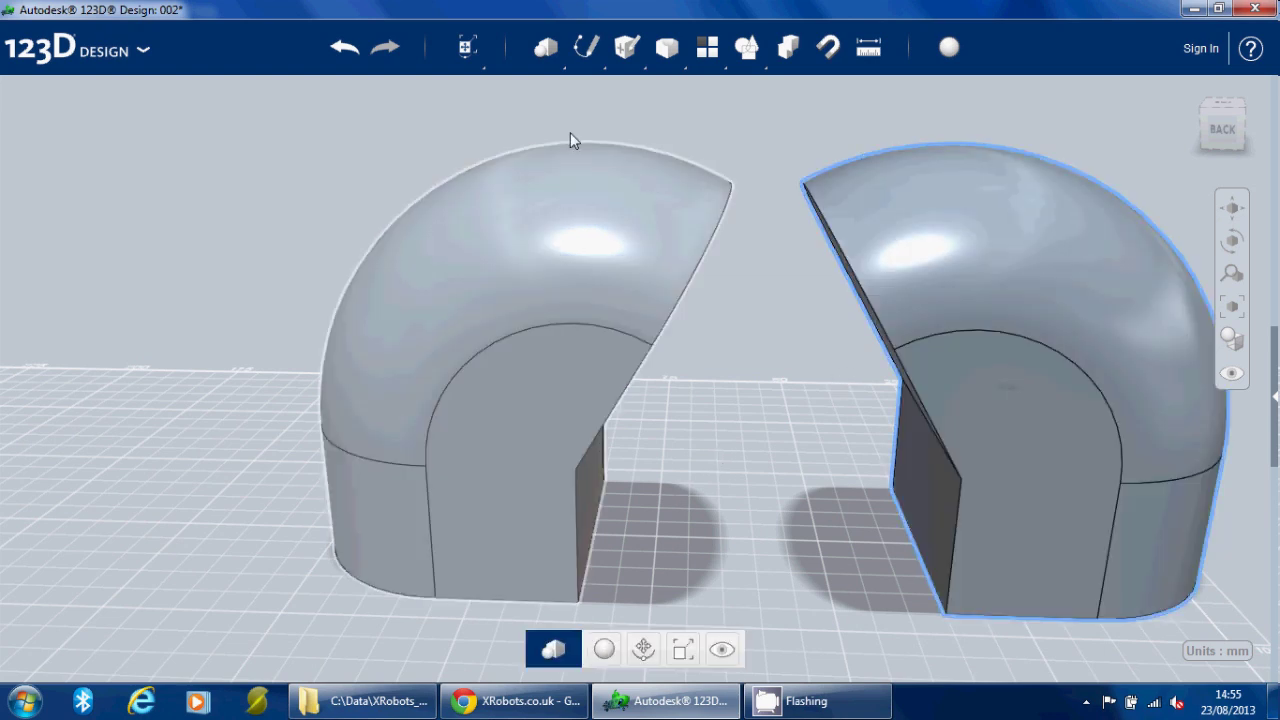
mouse_move(469, 58)
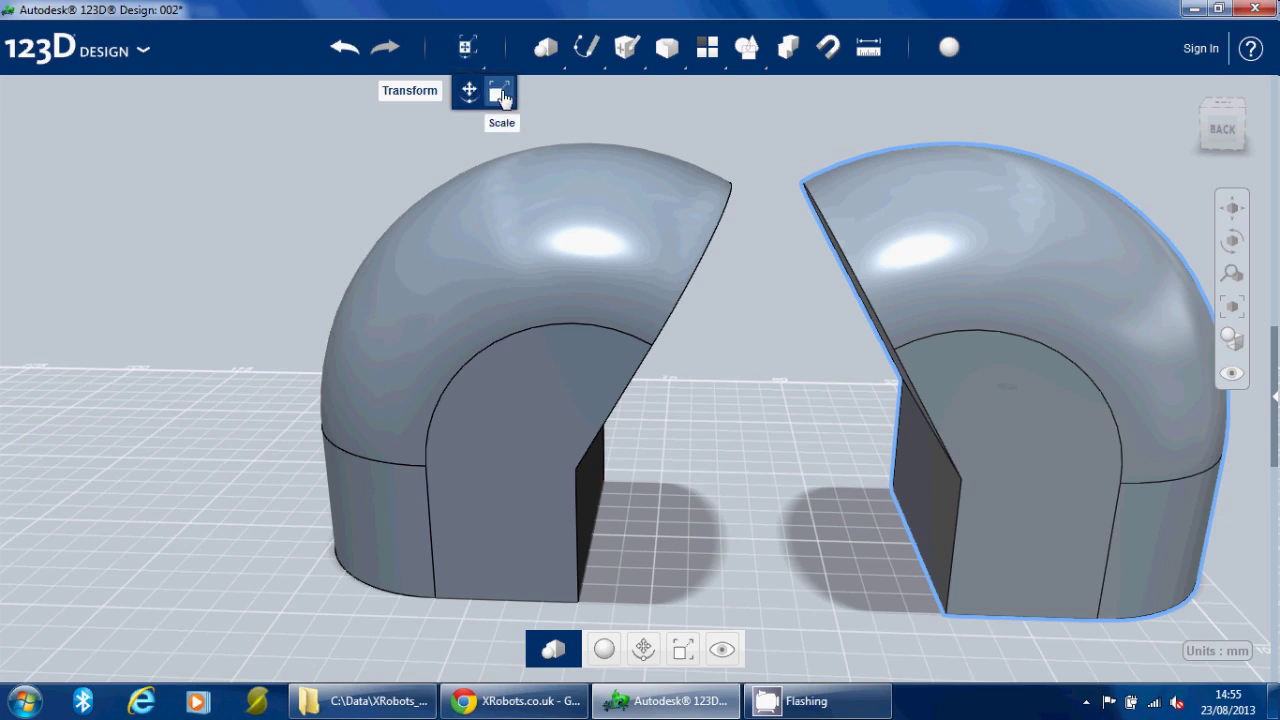
click(500, 95)
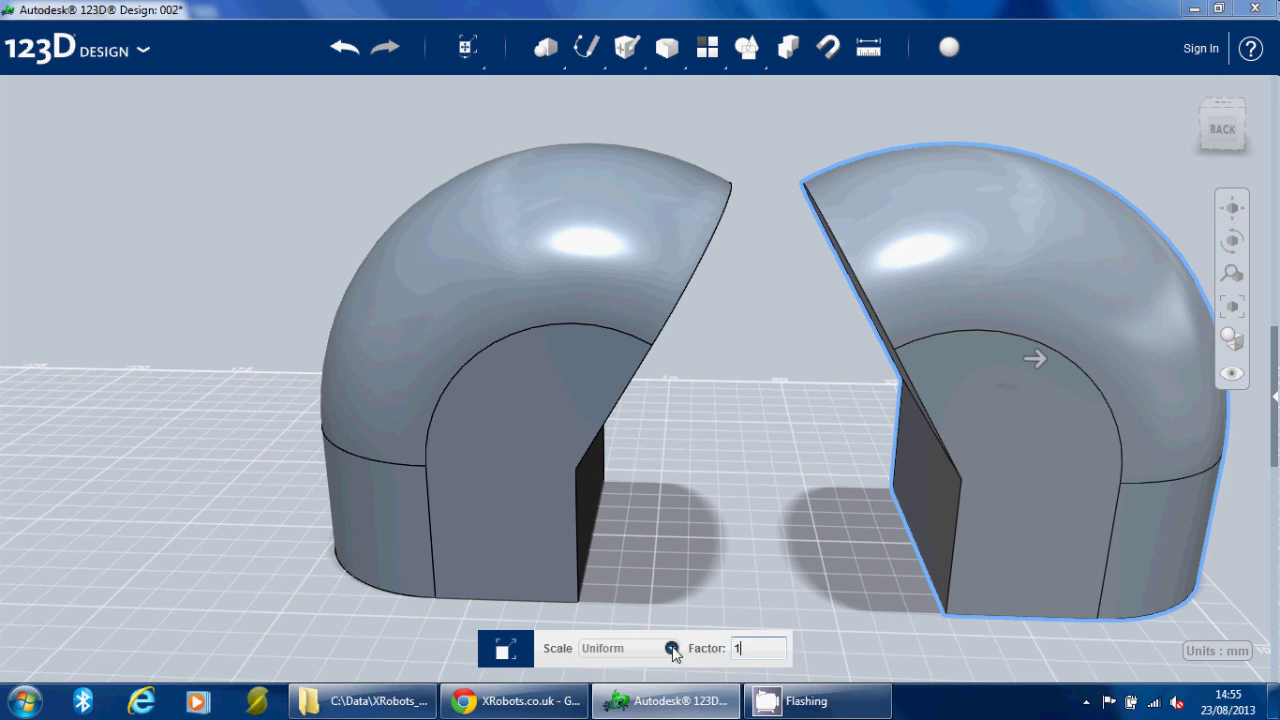
double_click(740, 648)
text(0.95)
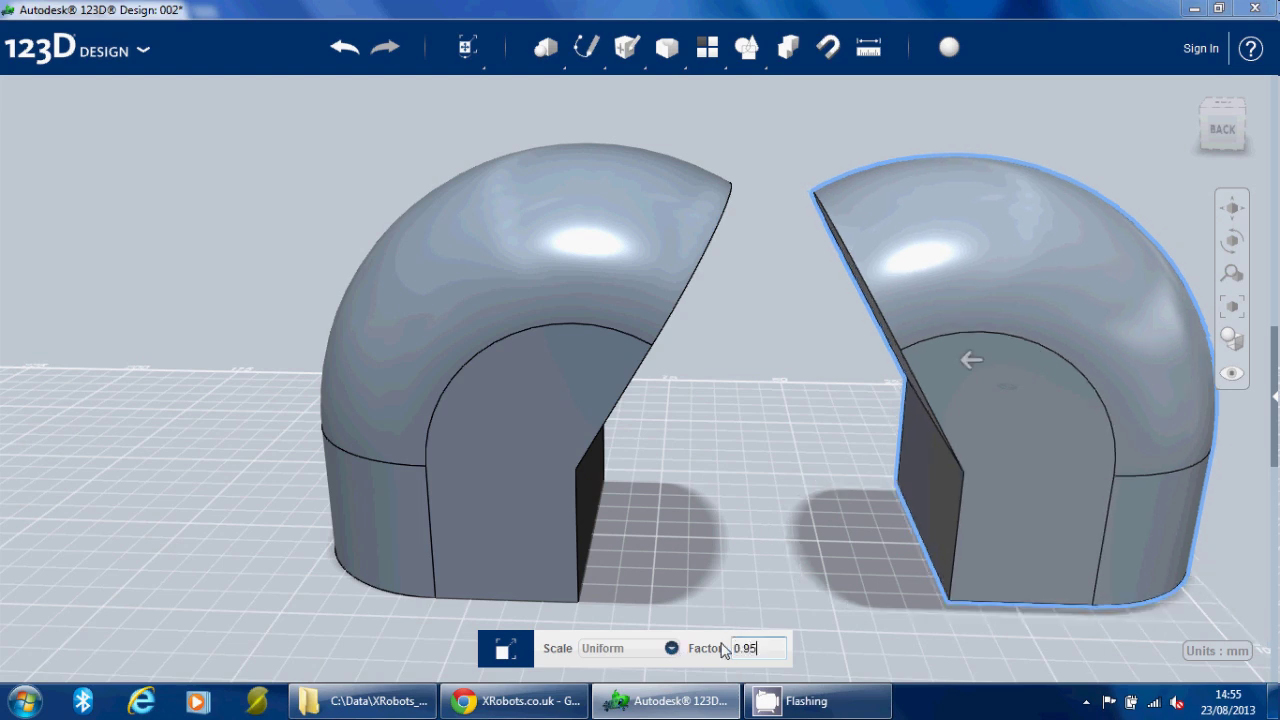
key(BackSpace)
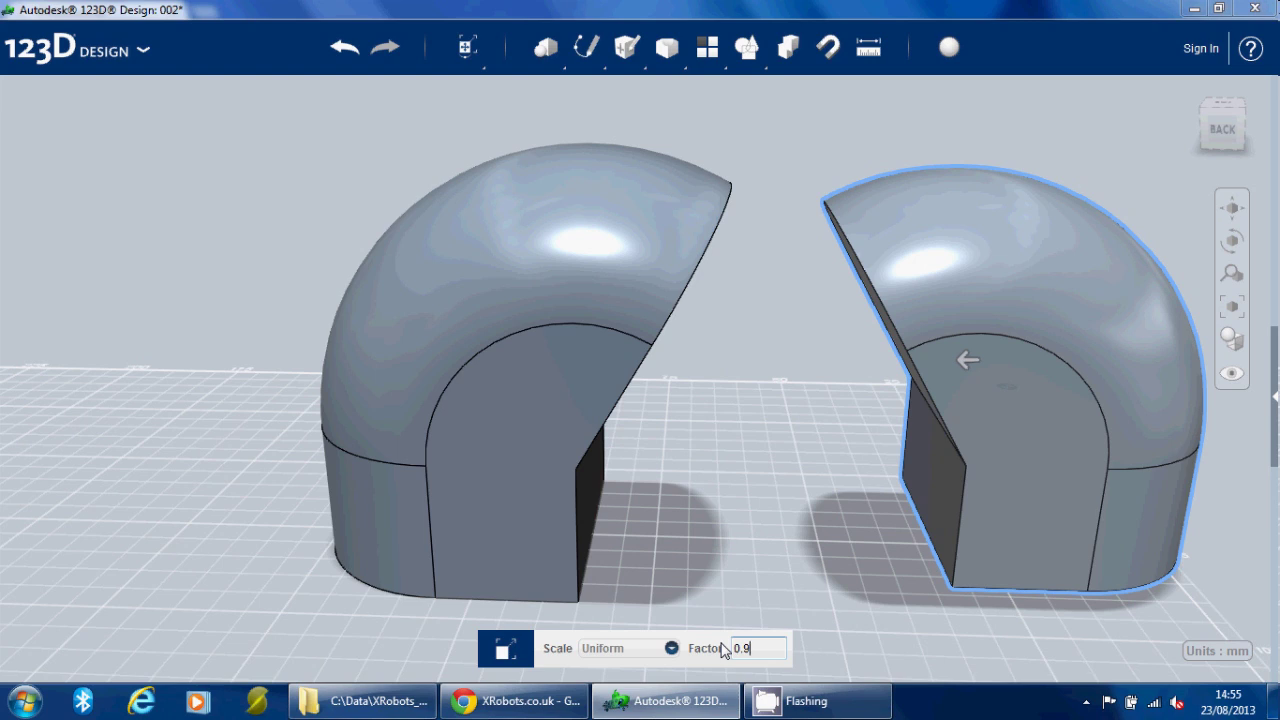
key(Return)
- Lower the scaled body 2 mm so its base sits level with the original's base
drag(686, 479, 770, 465)
right_drag(787, 473, 783, 437)
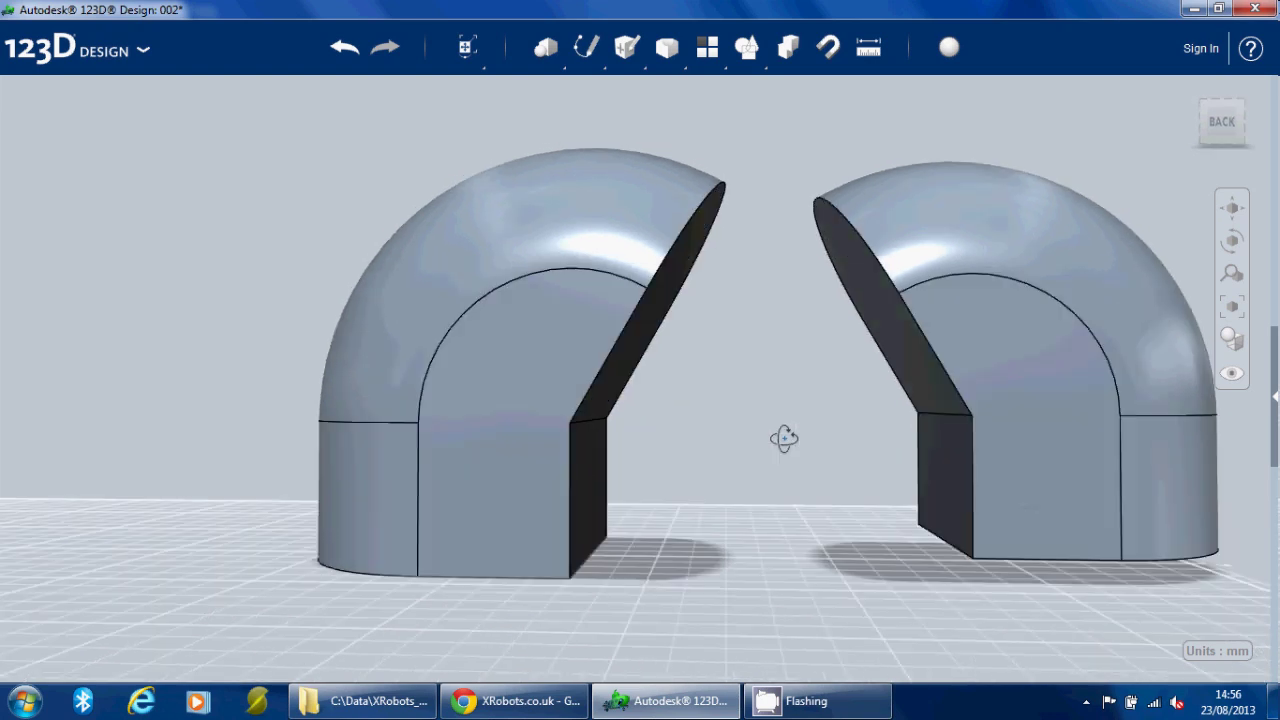
click(1029, 484)
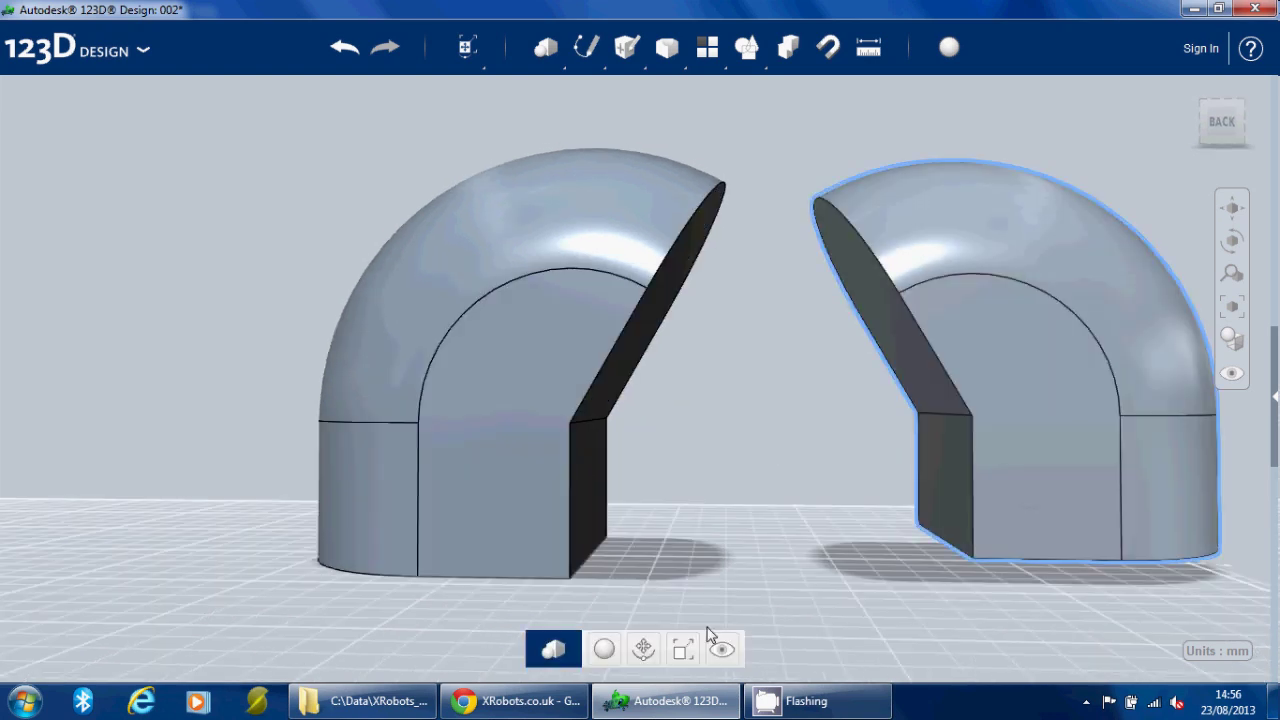
click(644, 650)
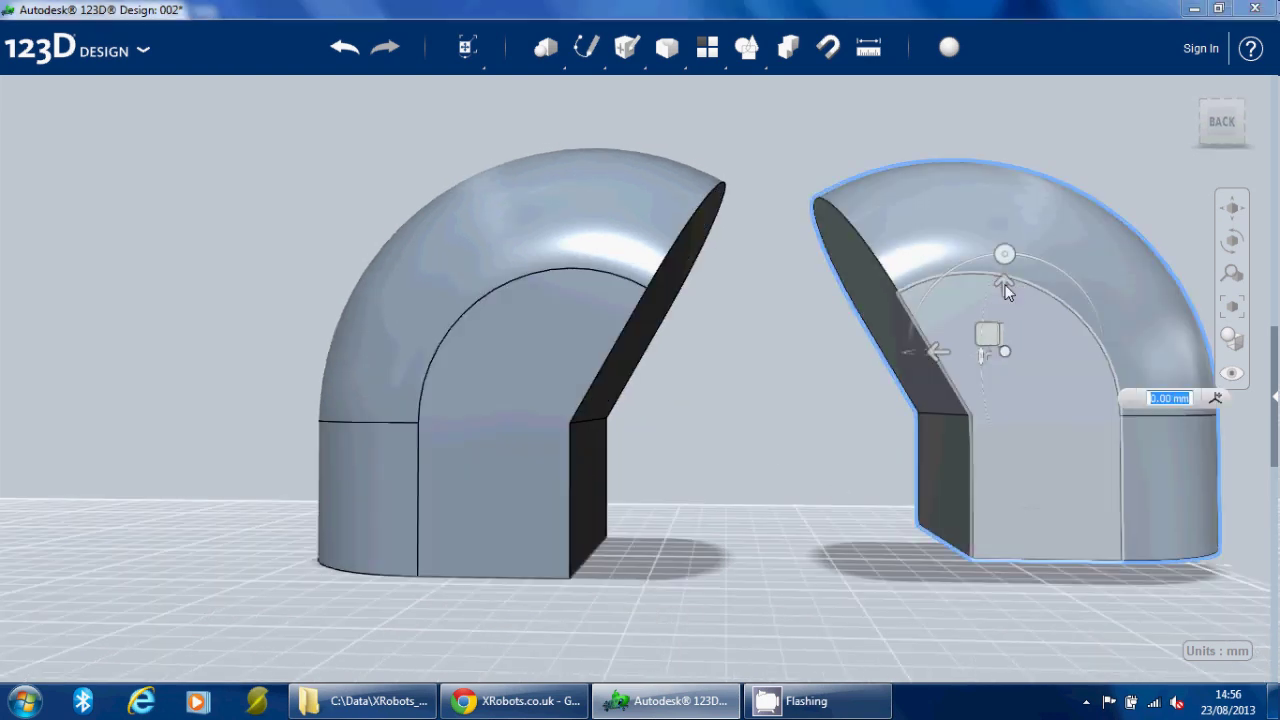
drag(994, 320, 1015, 304)
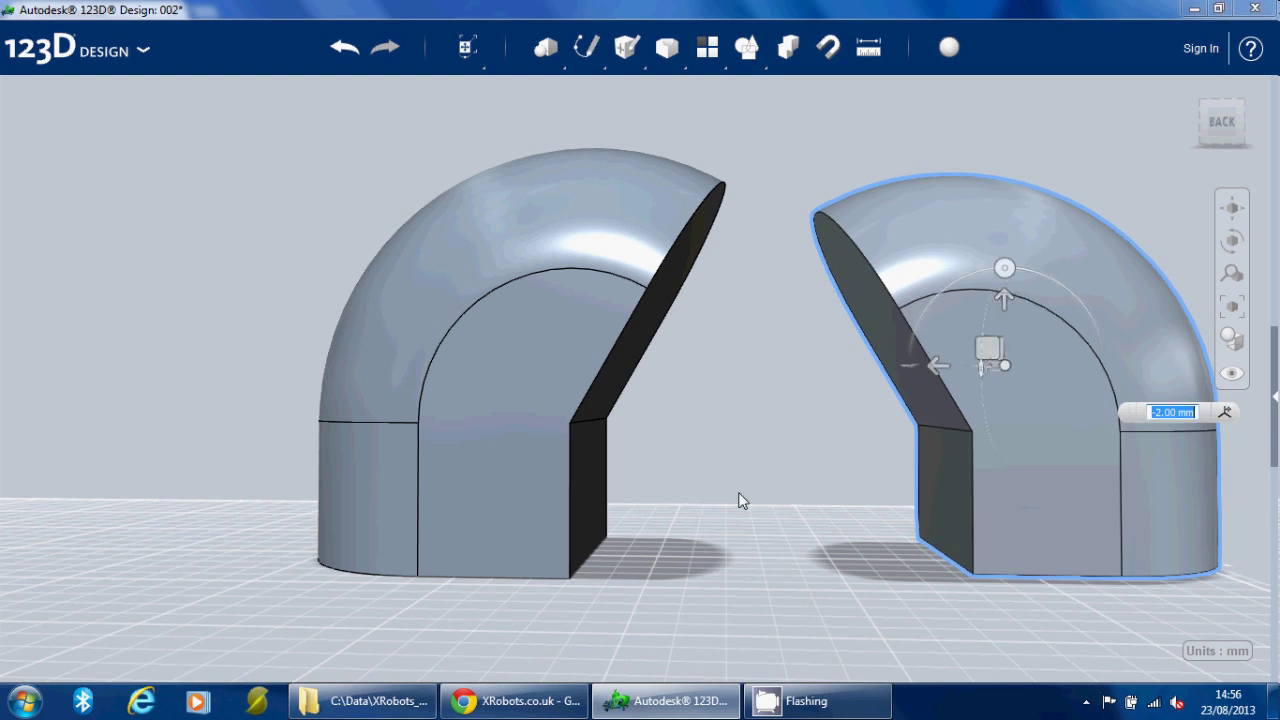
click(746, 466)
- Move the smaller body 52 mm sideways so it overlaps the original and closes the dome
click(1006, 353)
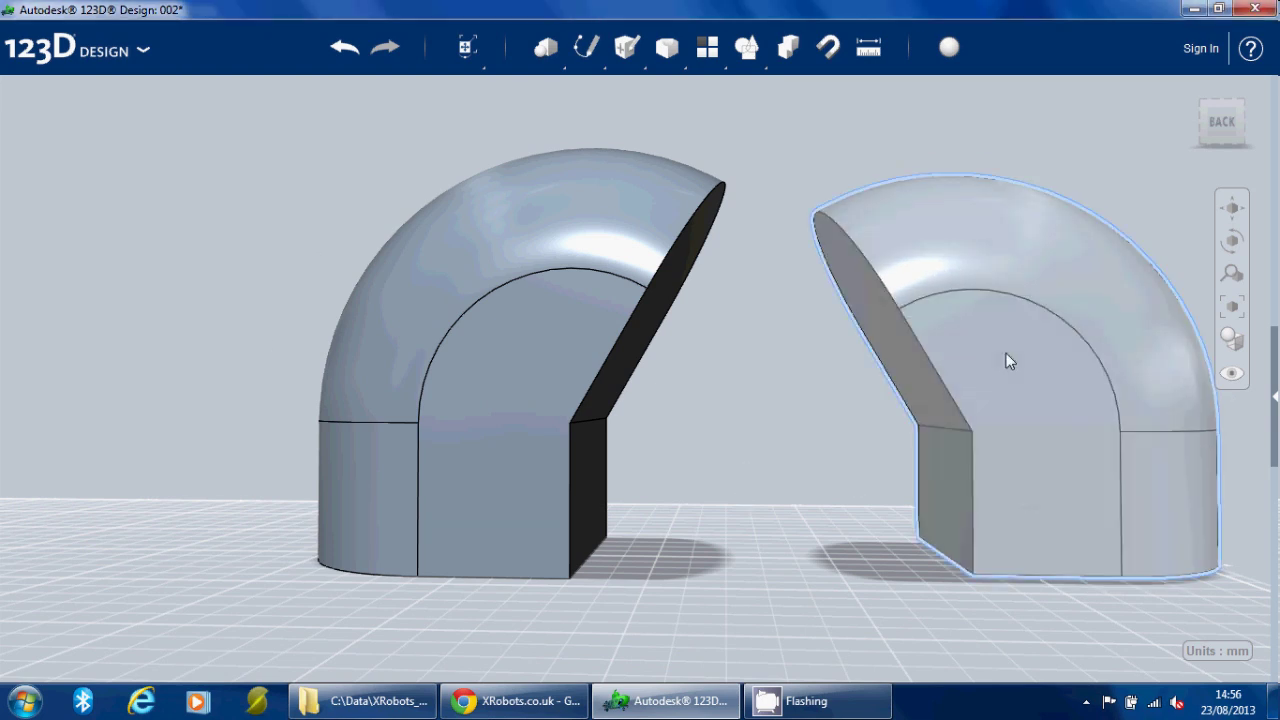
click(646, 648)
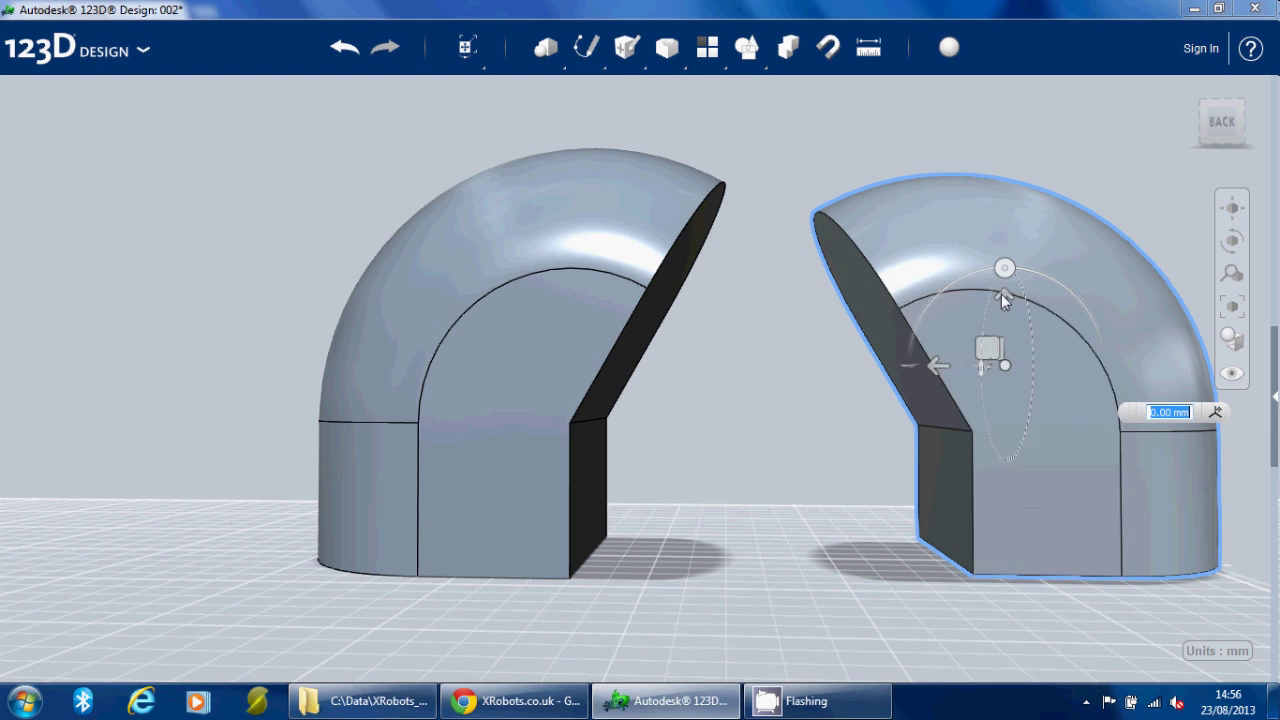
drag(1004, 298, 1012, 310)
drag(914, 374, 589, 388)
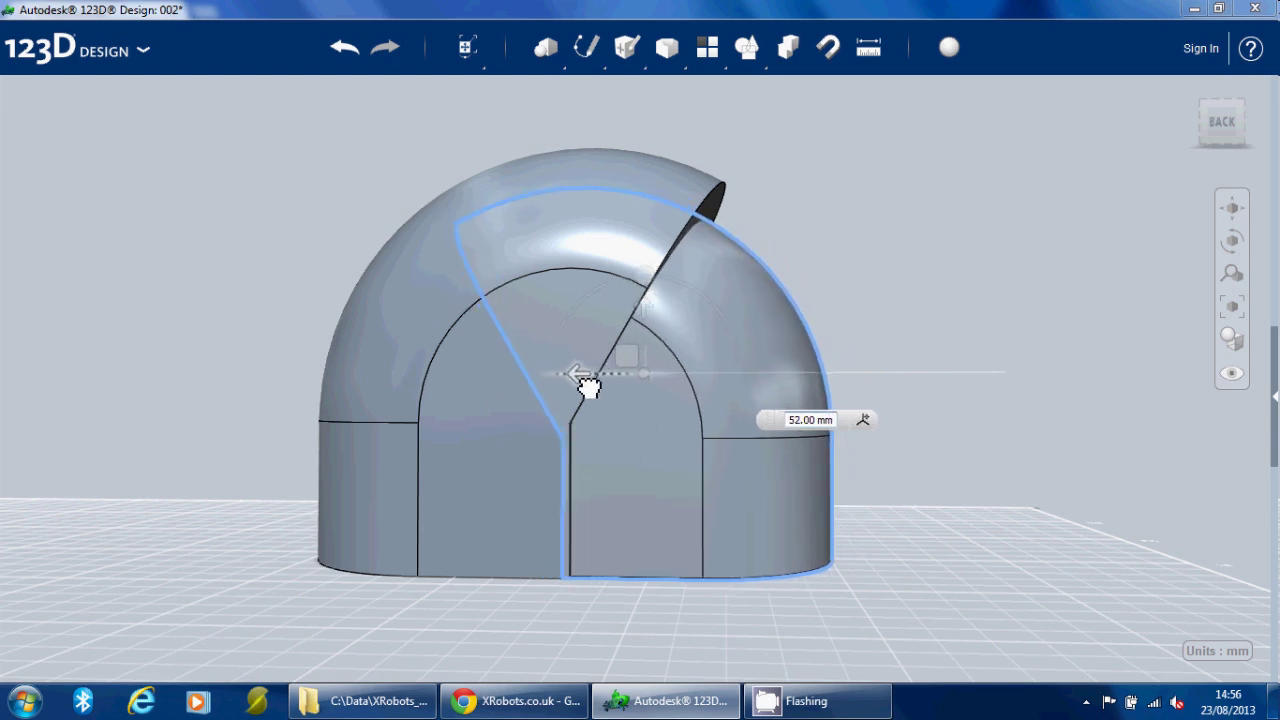
click(940, 319)
mouse_move(957, 266)
right_down()
mouse_move(869, 283)
mouse_move(1027, 281)
mouse_move(1026, 309)
mouse_move(971, 283)
right_up()
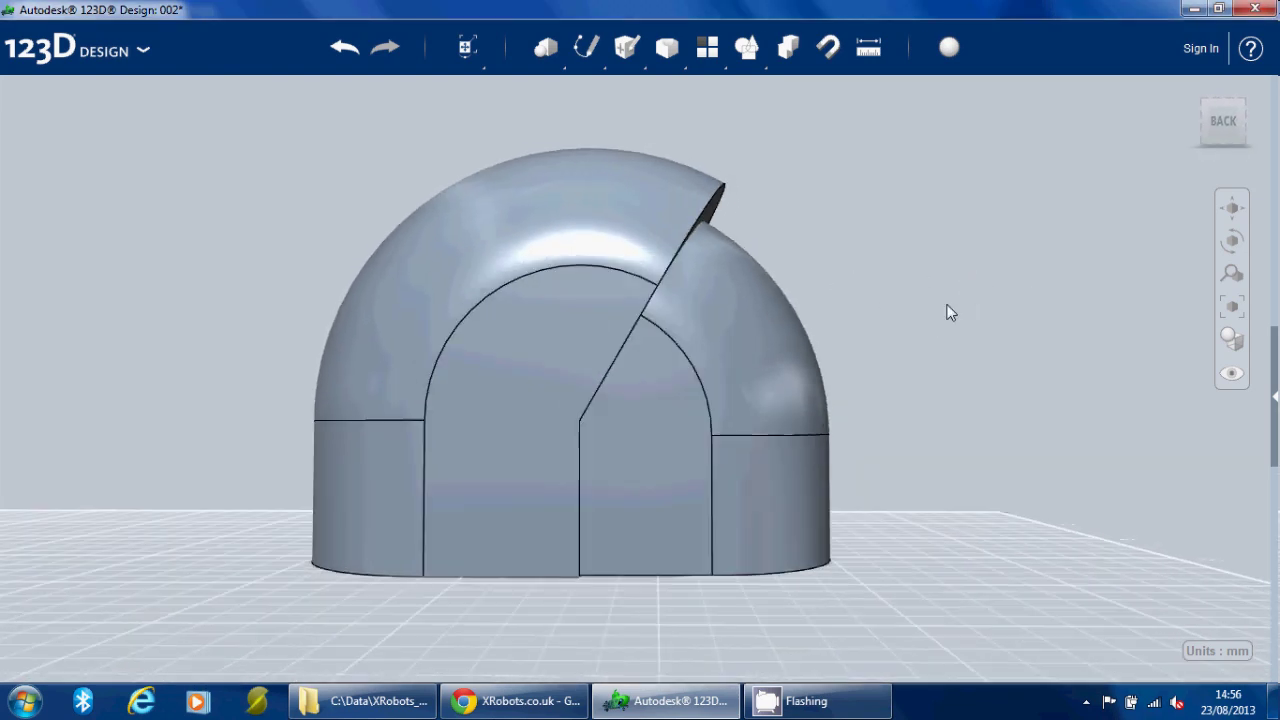
- Scale the smaller body non-uniformly with a Z factor of 1.1, keeping X and Y at 1
click(730, 368)
mouse_move(463, 60)
click(499, 91)
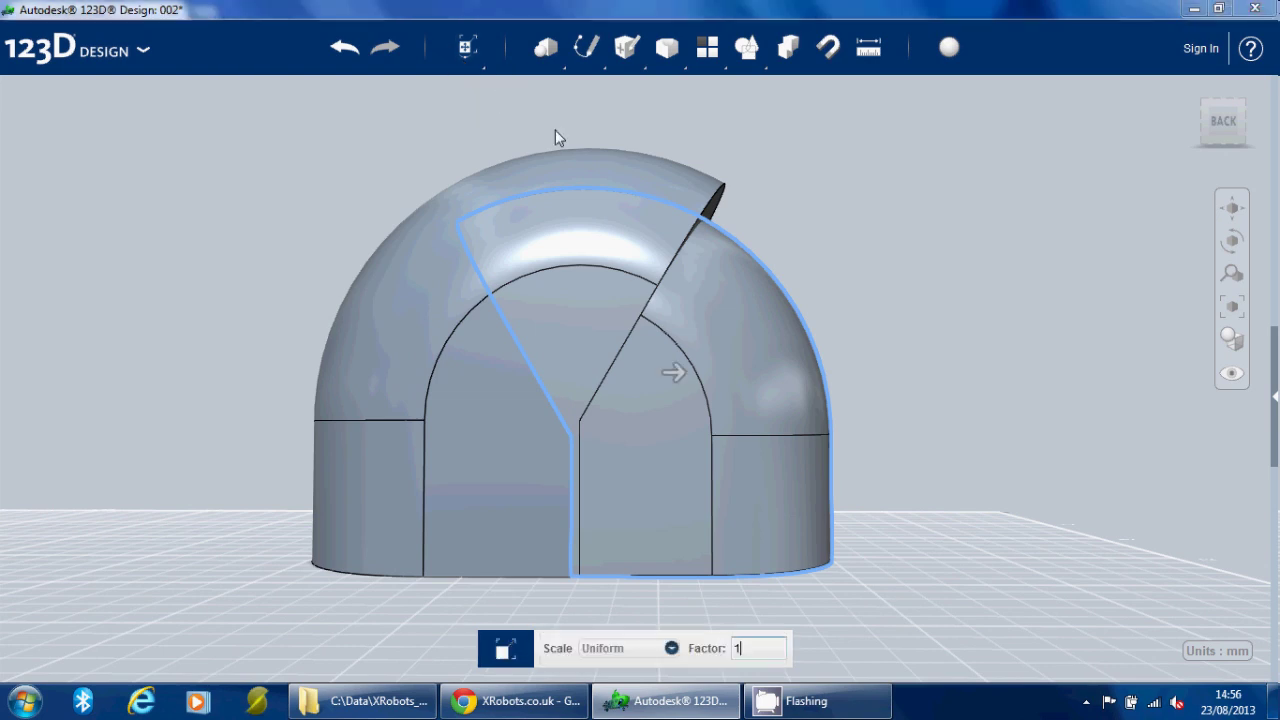
click(640, 649)
click(636, 680)
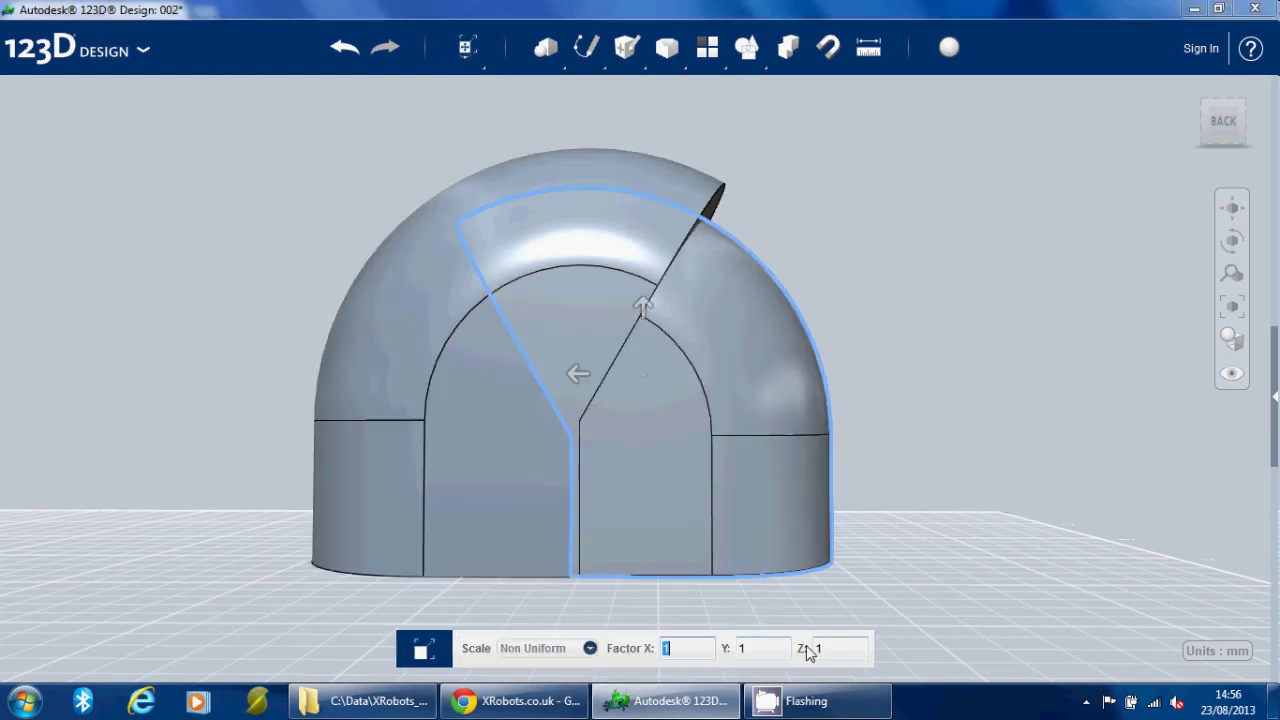
text(1.05)
key(BackSpace)
key(BackSpace)
key(BackSpace)
key(BackSpace)
text(1.1)
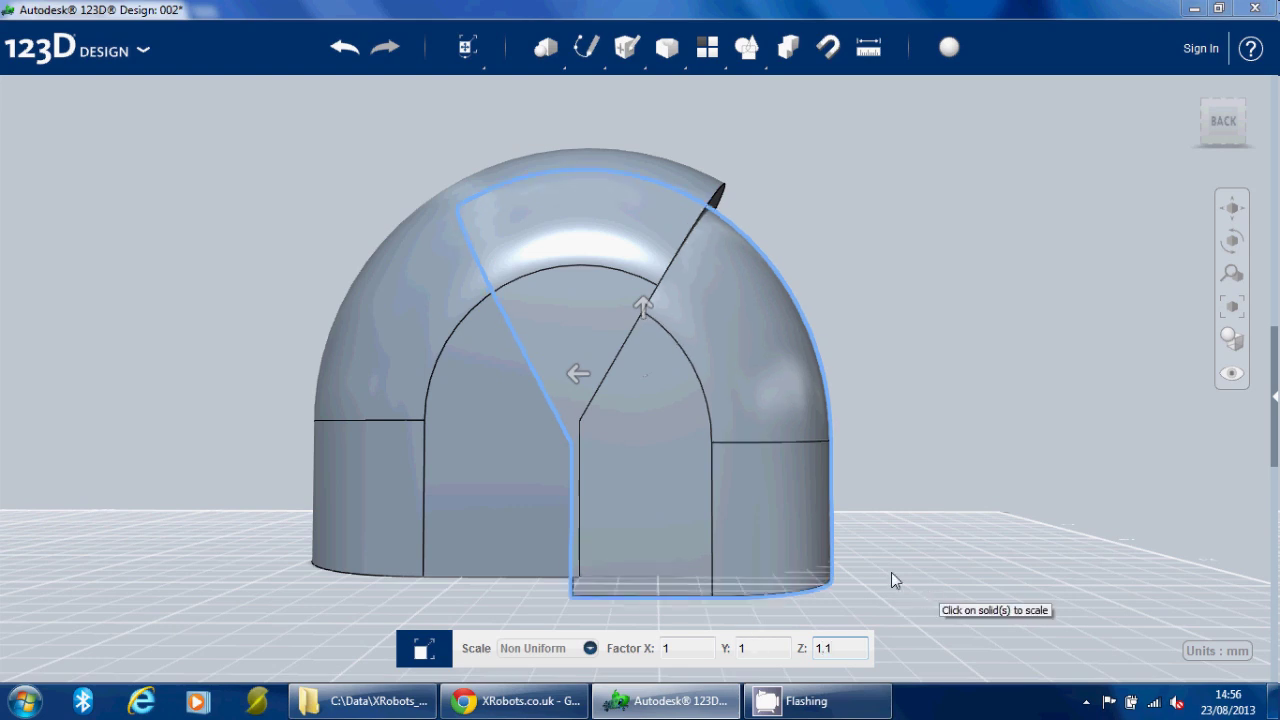
- Set the smaller body's Z scale factor to 1.05 and apply the scaling
key(BackSpace)
key(BackSpace)
text(05)
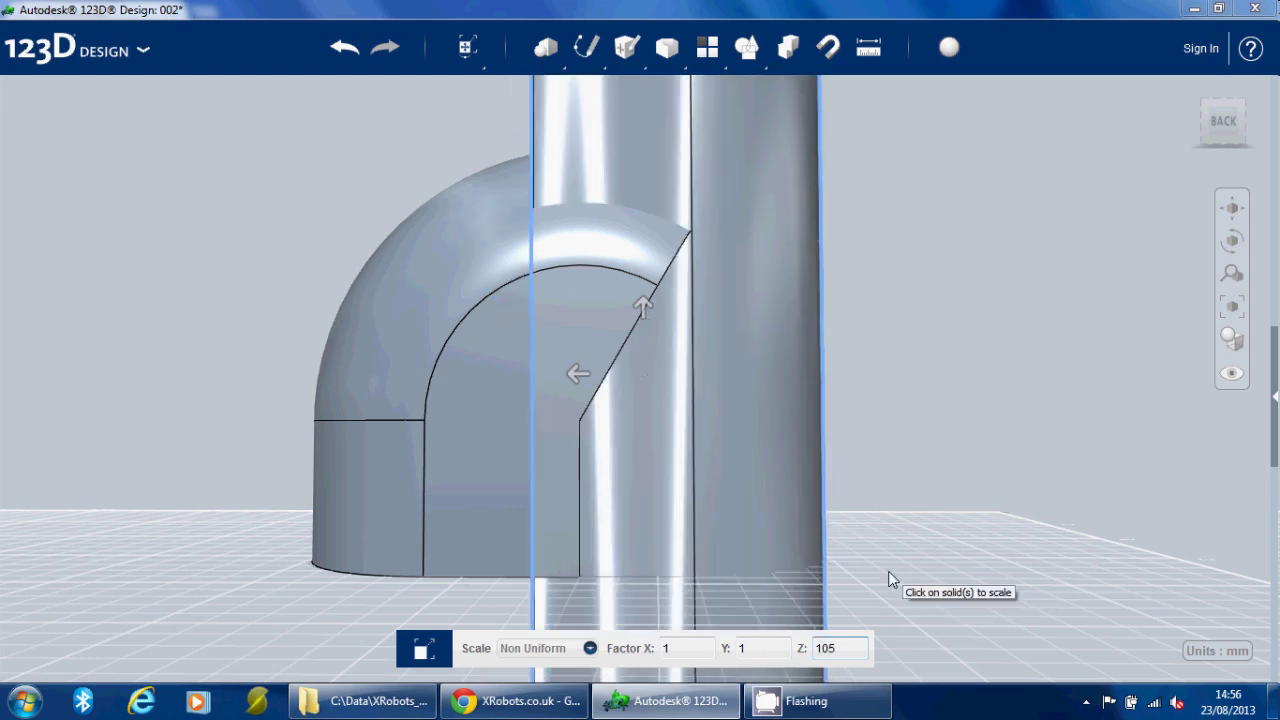
key(Left)
key(Left)
text(.)
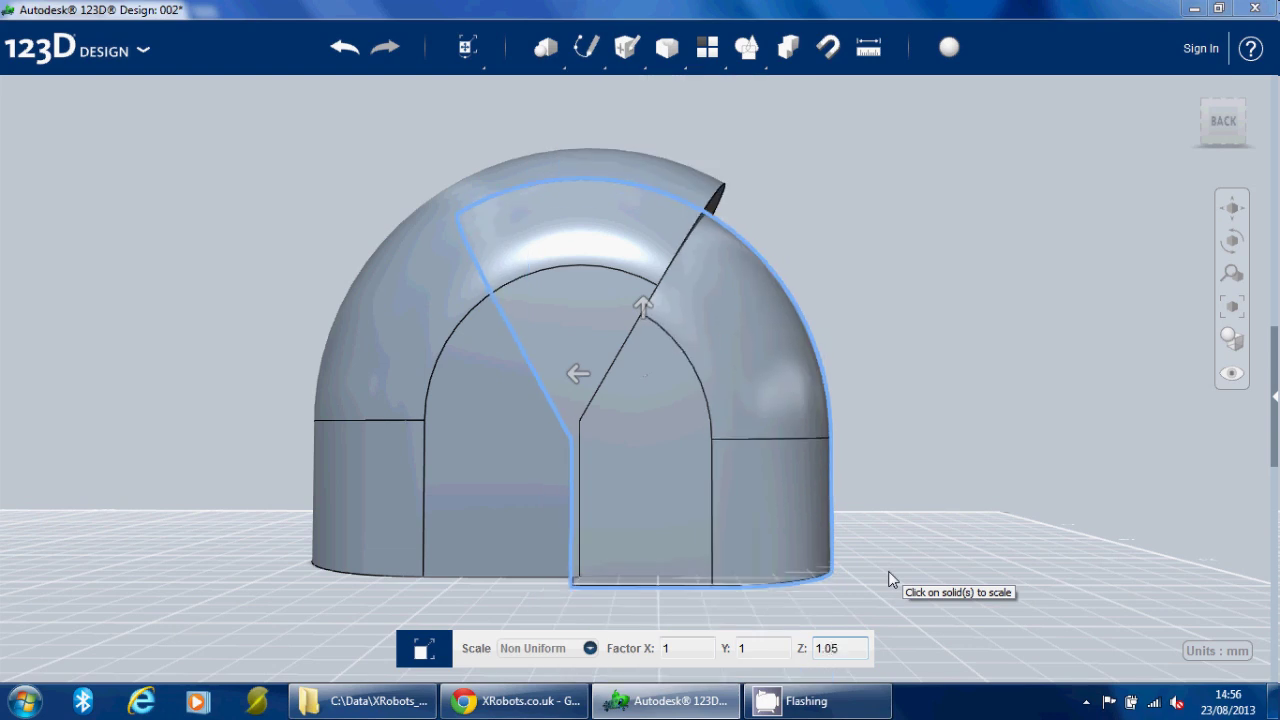
key(Return)
- Raise the smaller body slightly so its base is level with the larger body's base
click(699, 367)
click(915, 388)
click(777, 378)
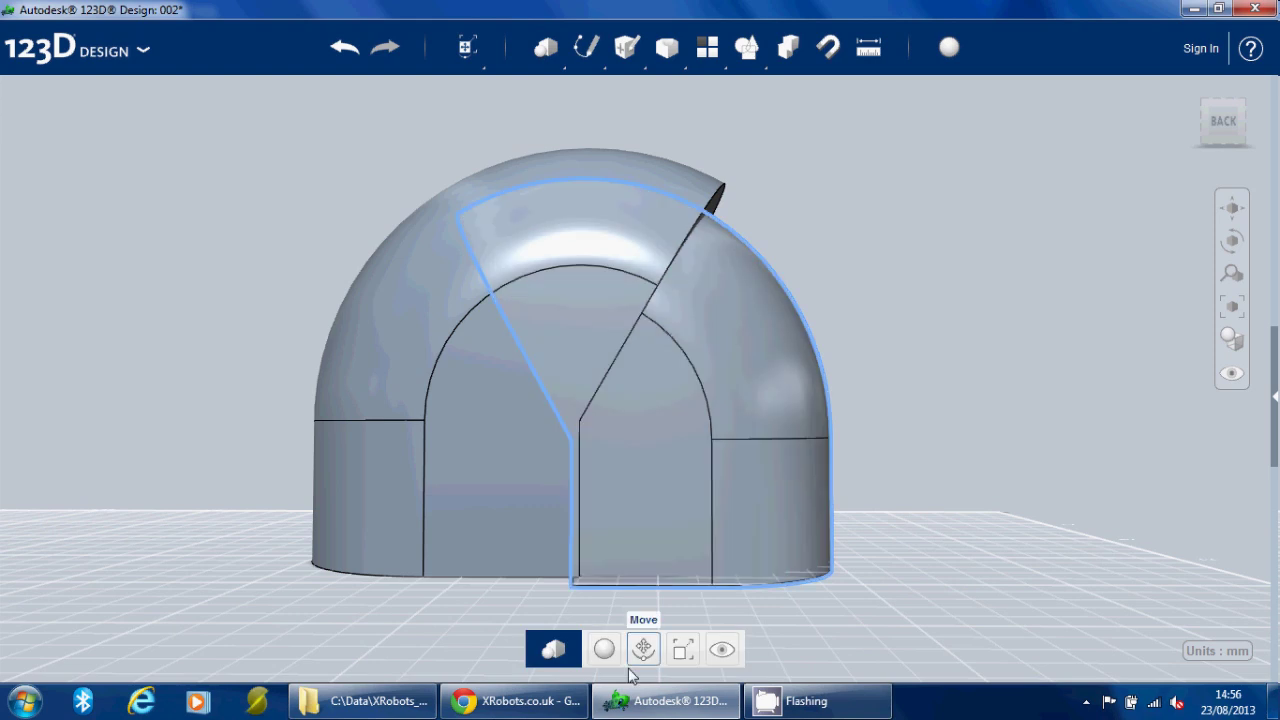
click(644, 650)
drag(648, 311, 651, 306)
key(Return)
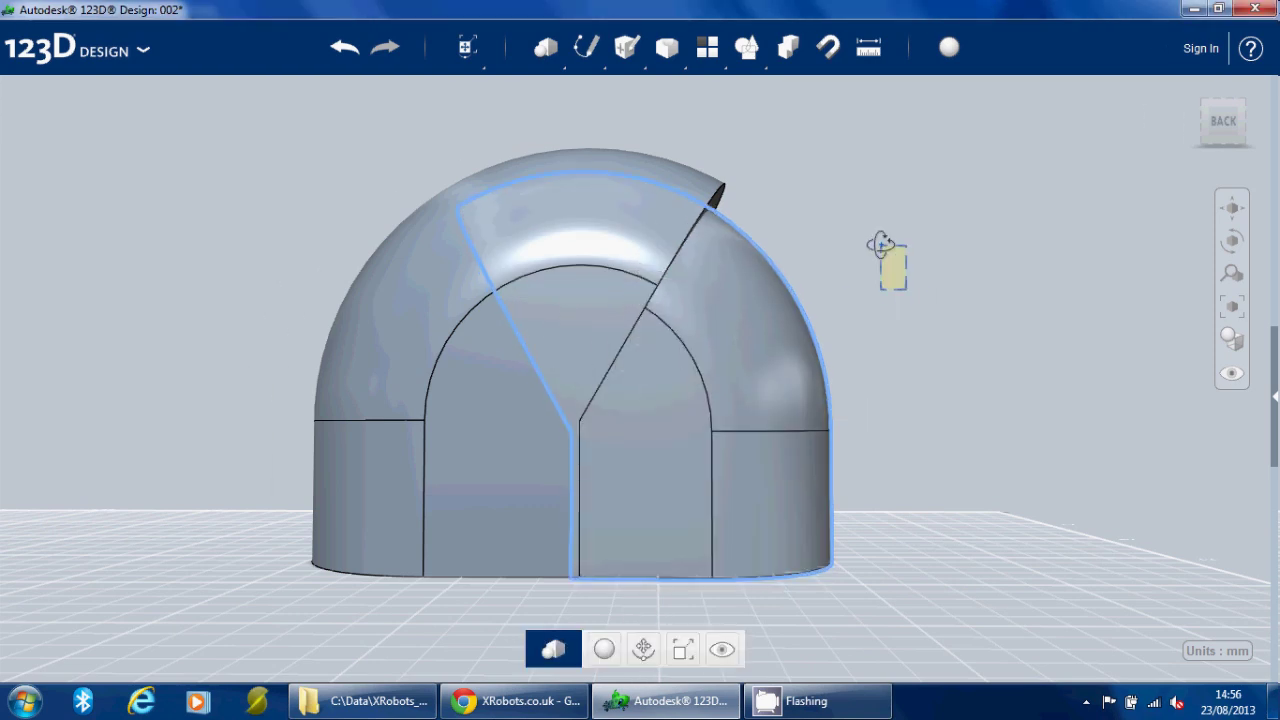
- Combine the two bodies into one solid, with the larger as target and the smaller as source
right_drag(906, 289, 857, 343)
click(784, 57)
click(665, 234)
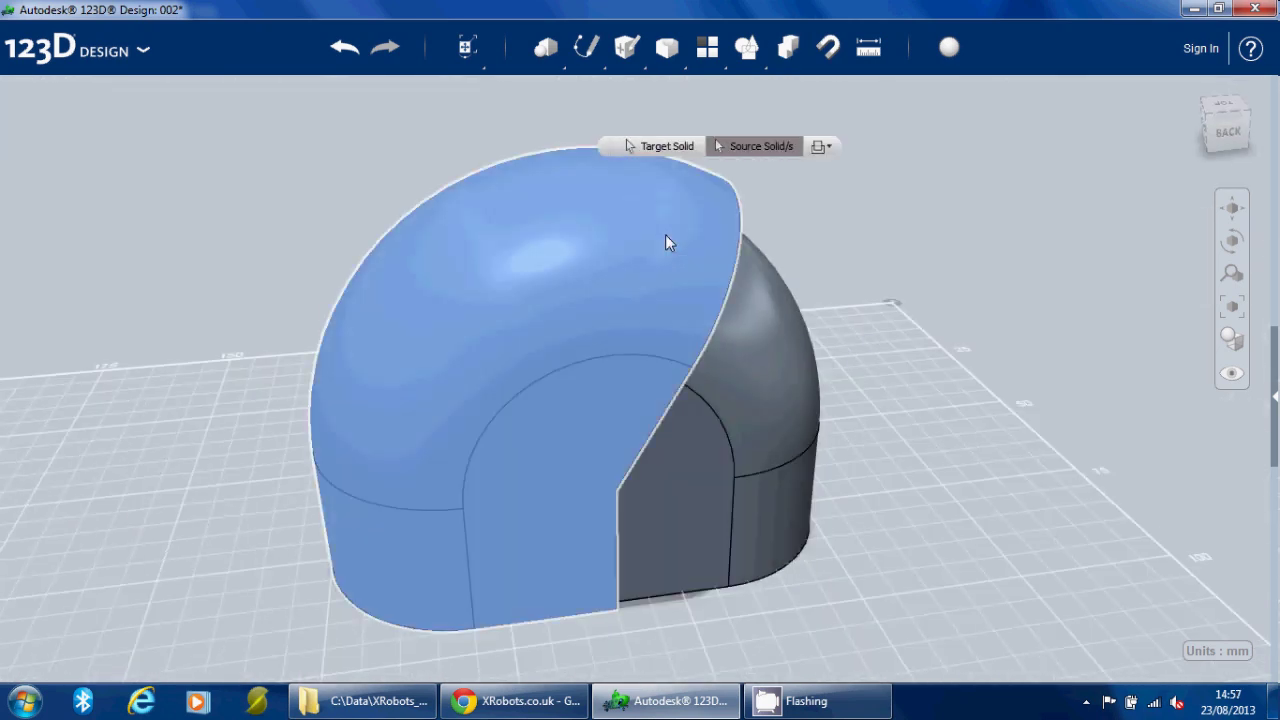
click(757, 332)
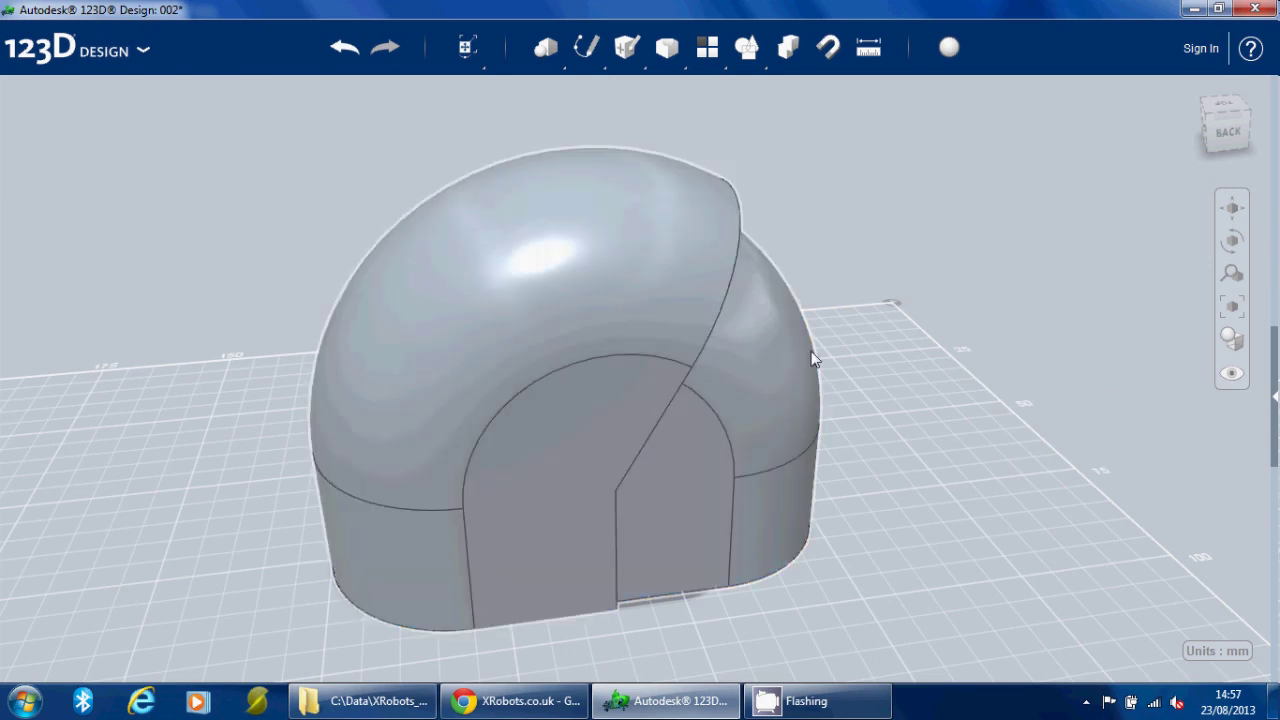
right_drag(811, 351, 1066, 291)
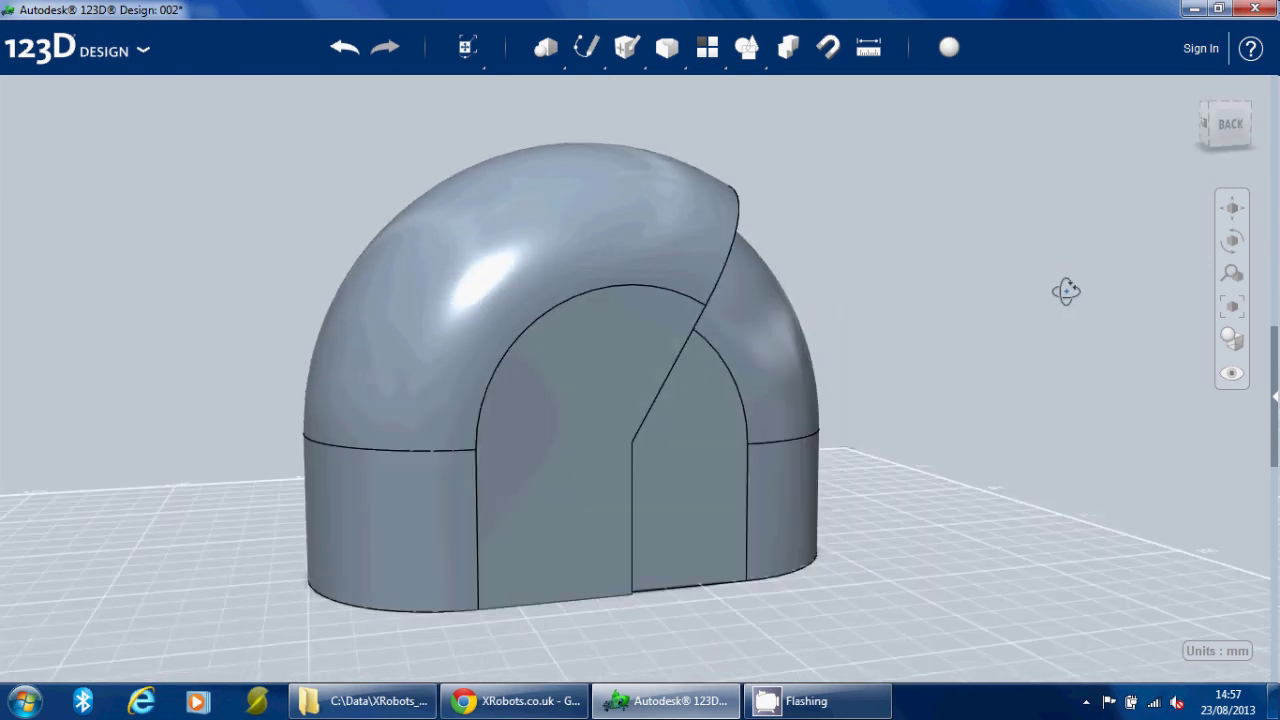
- Apply the gold-coloured material from the Metals group to the combined body
click(646, 217)
click(958, 50)
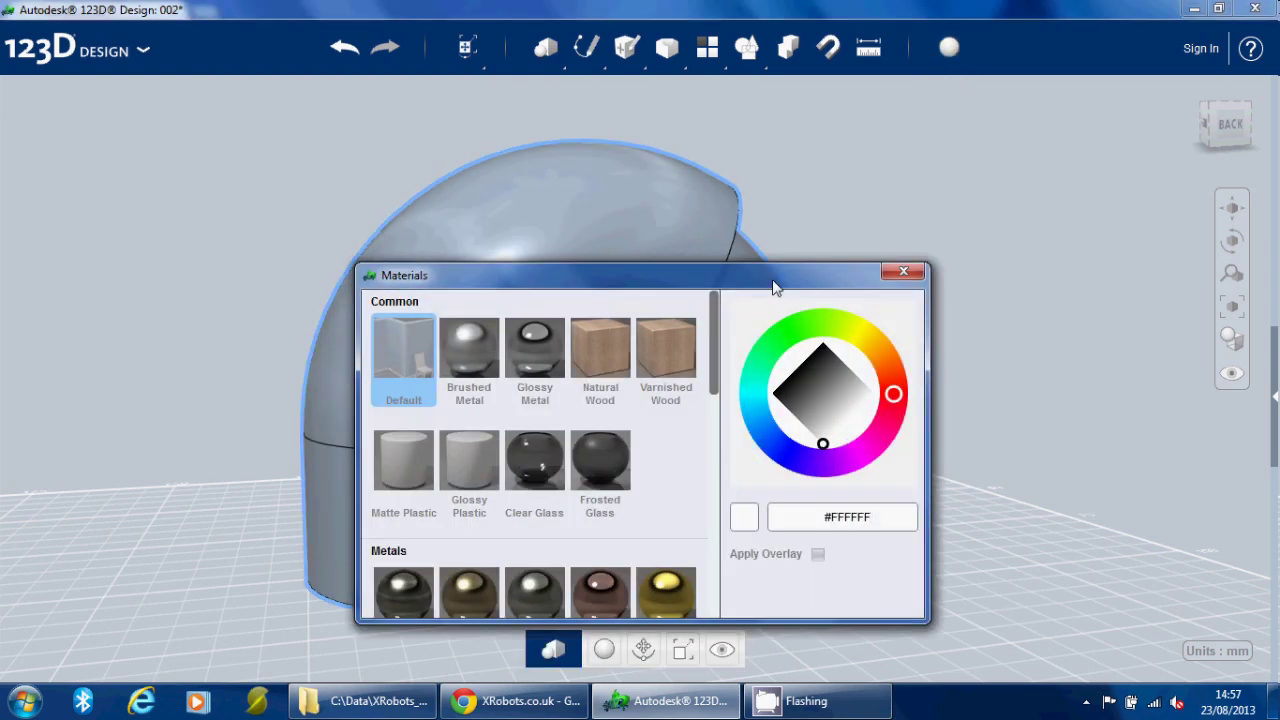
click(668, 592)
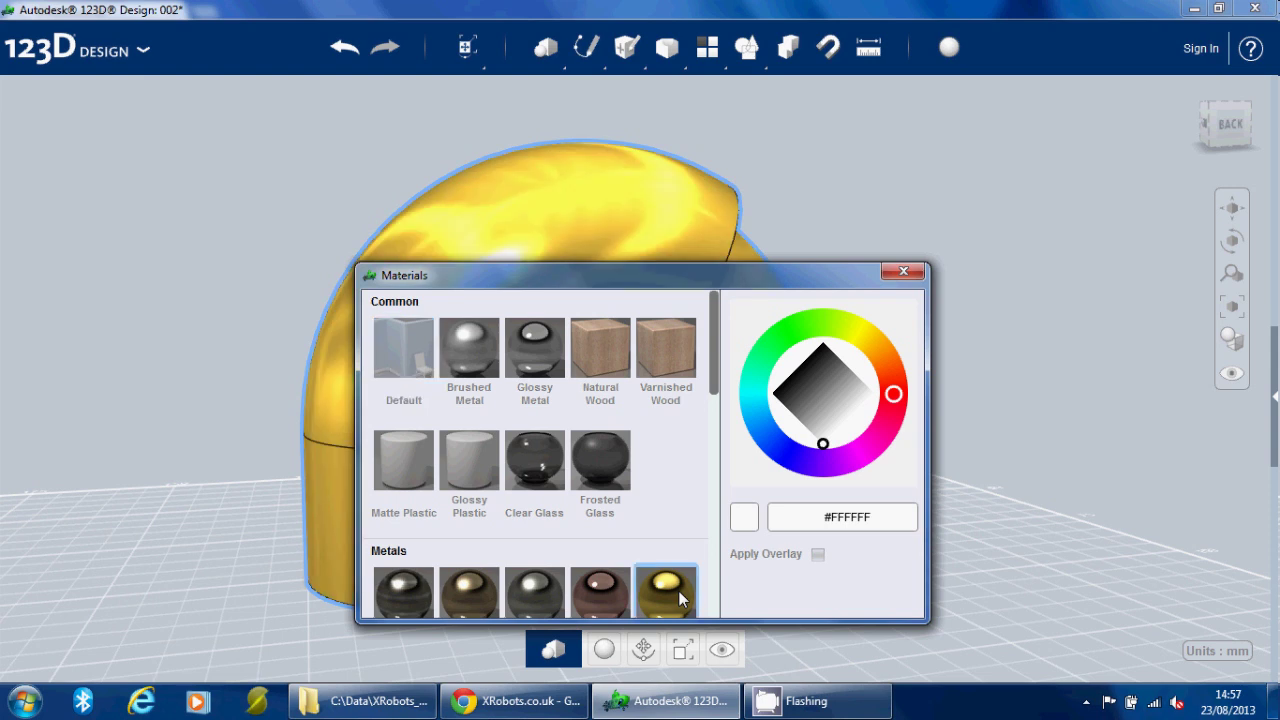
click(904, 272)
mouse_move(948, 288)
right_down()
mouse_move(940, 306)
mouse_move(945, 286)
right_up()
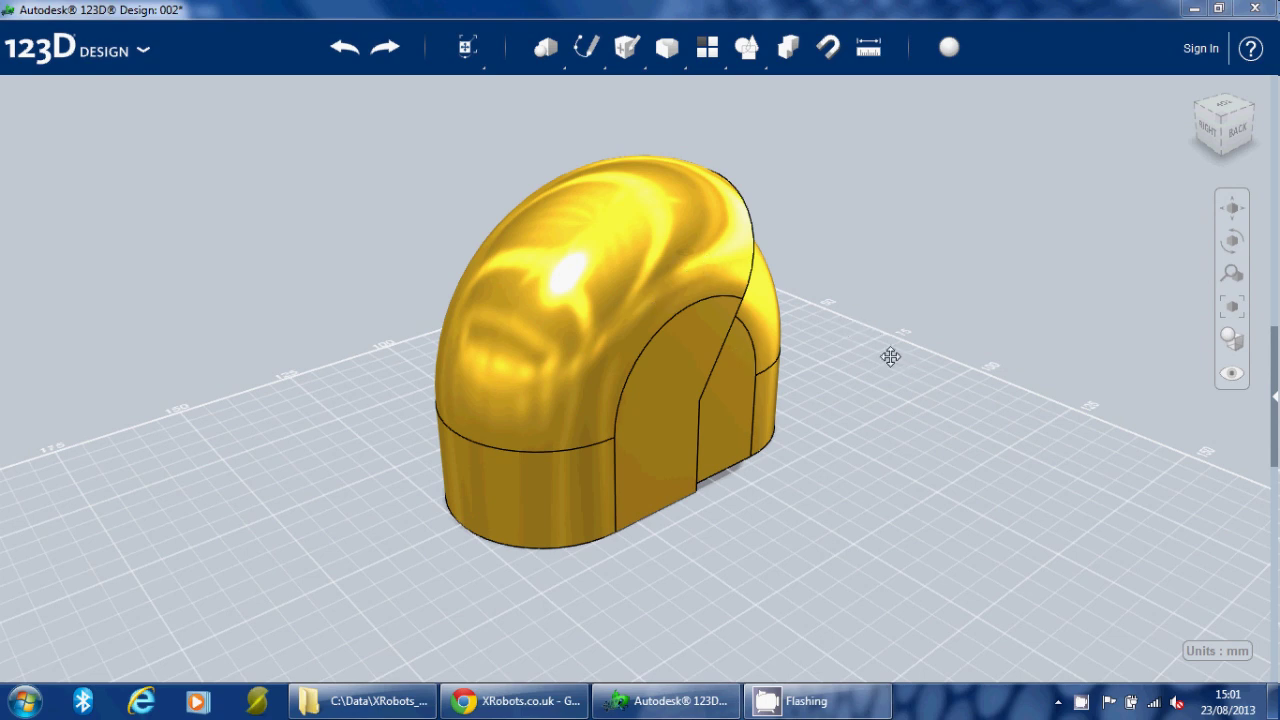
- Make a copy of the gold body and move the copy -50 mm sideways from the original
right_drag(883, 354, 851, 342)
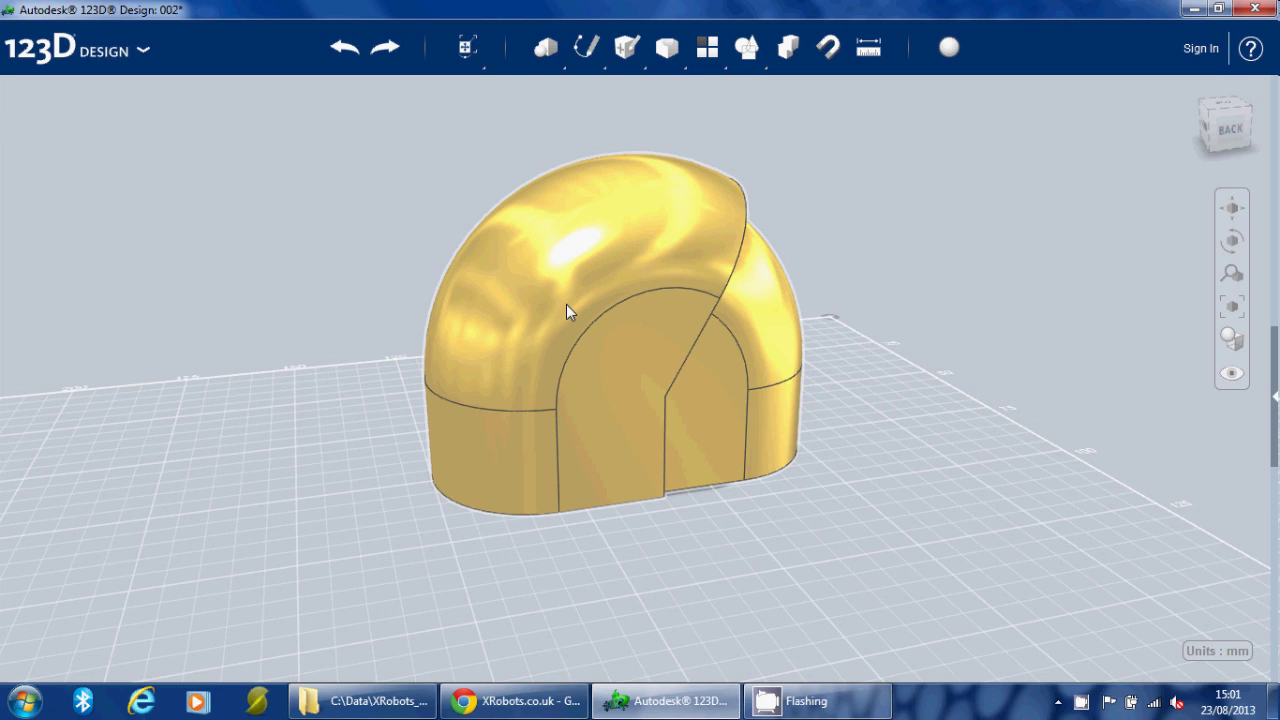
click(566, 305)
key(ctrl+t)
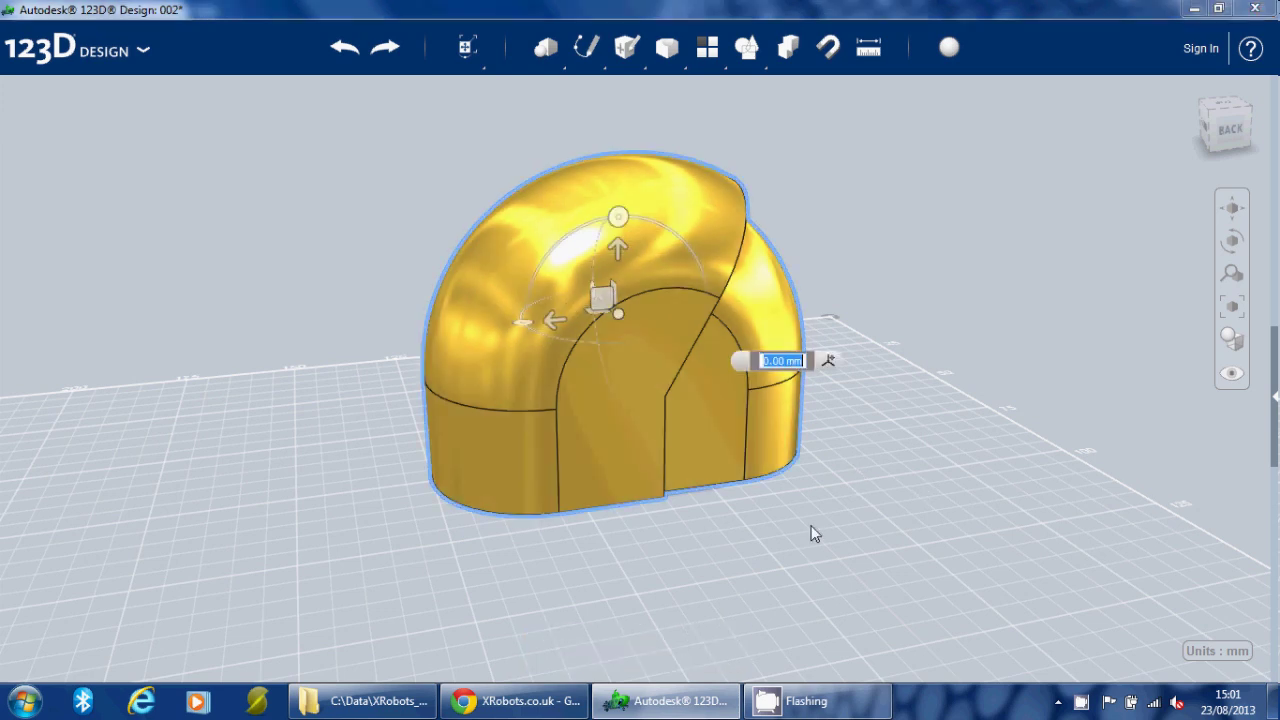
right_drag(809, 531, 333, 507)
click(564, 343)
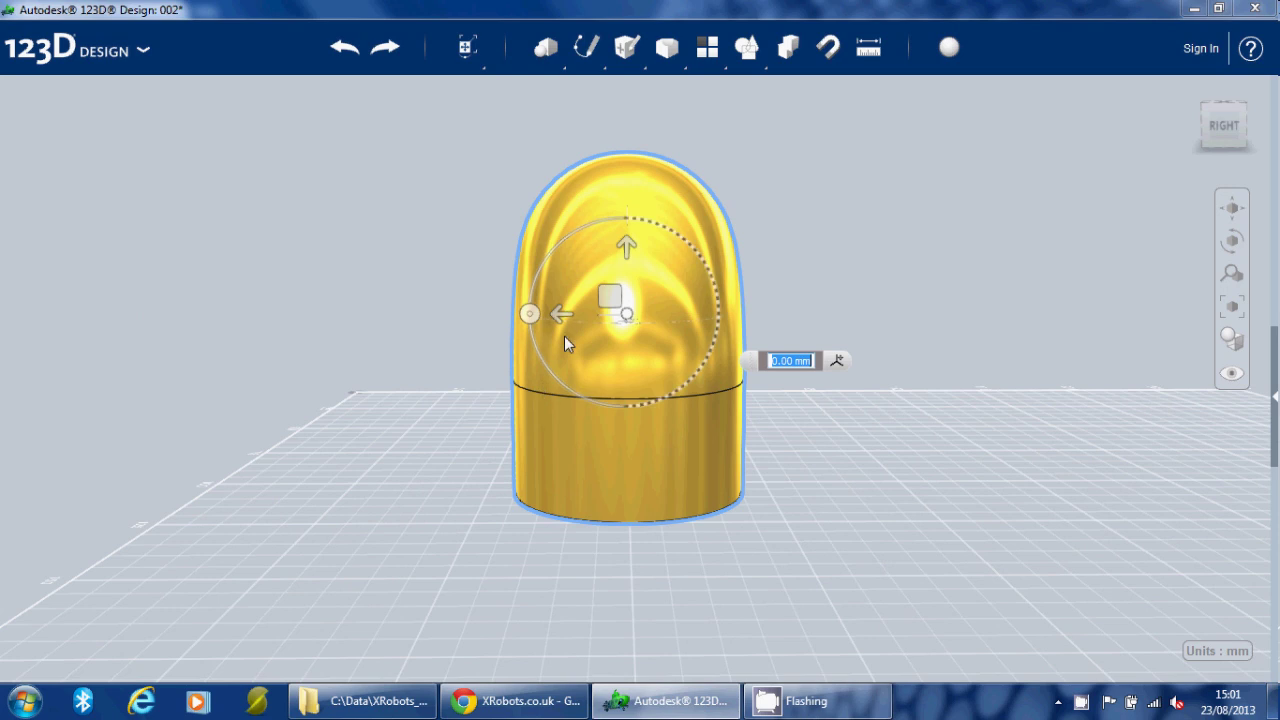
drag(565, 320, 828, 322)
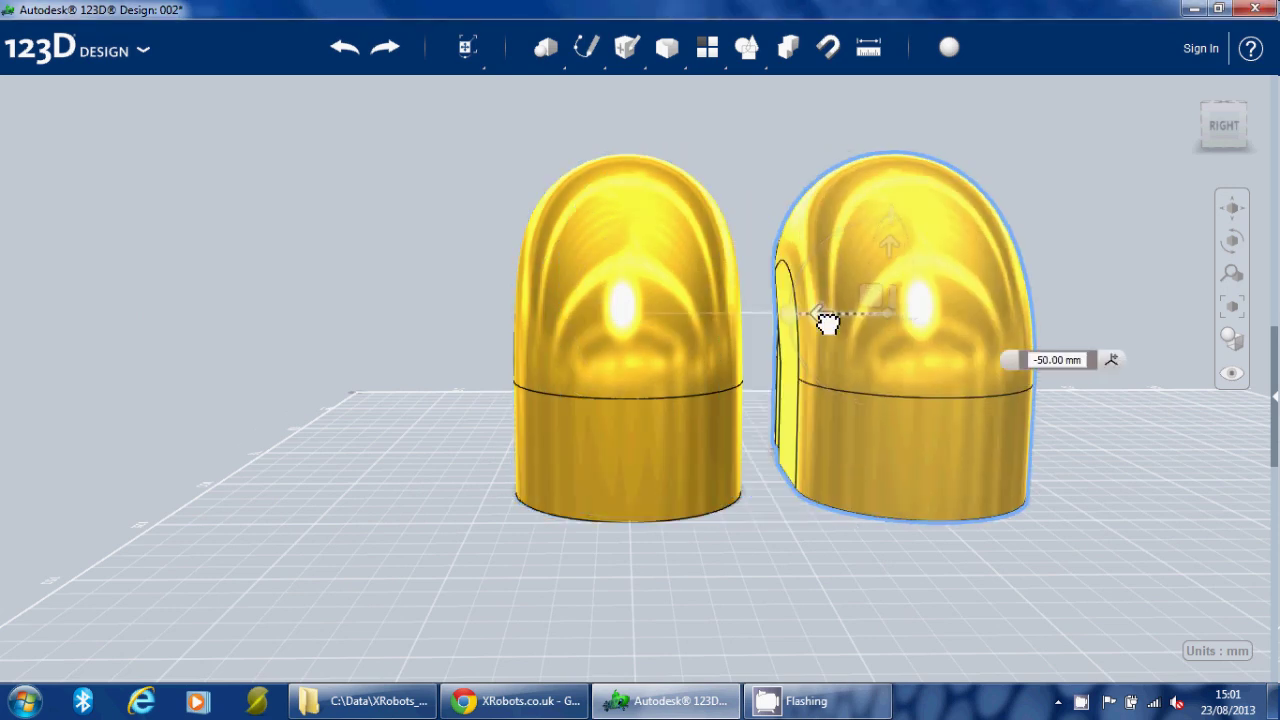
click(1029, 448)
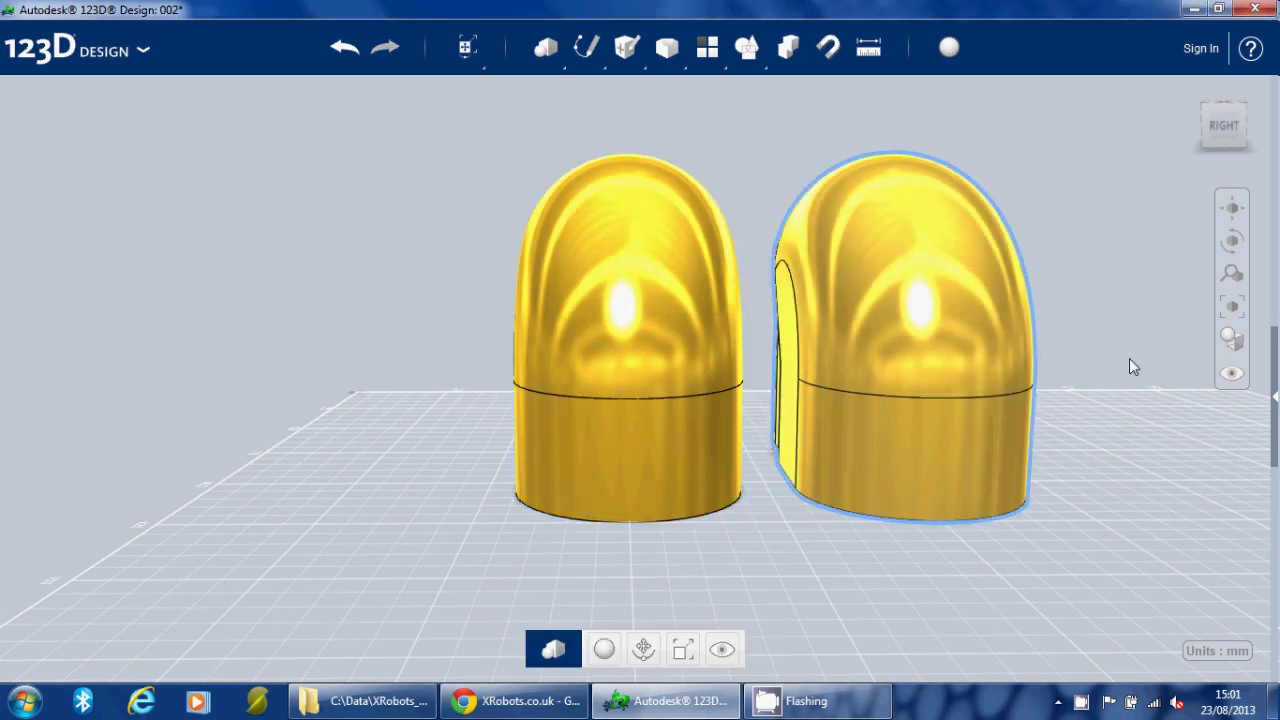
- Sketch a closed five-sided polyline on the copied body's flat side face, outlining the front visor area with a slanted rear edge
right_drag(1131, 363, 979, 353)
mouse_move(586, 47)
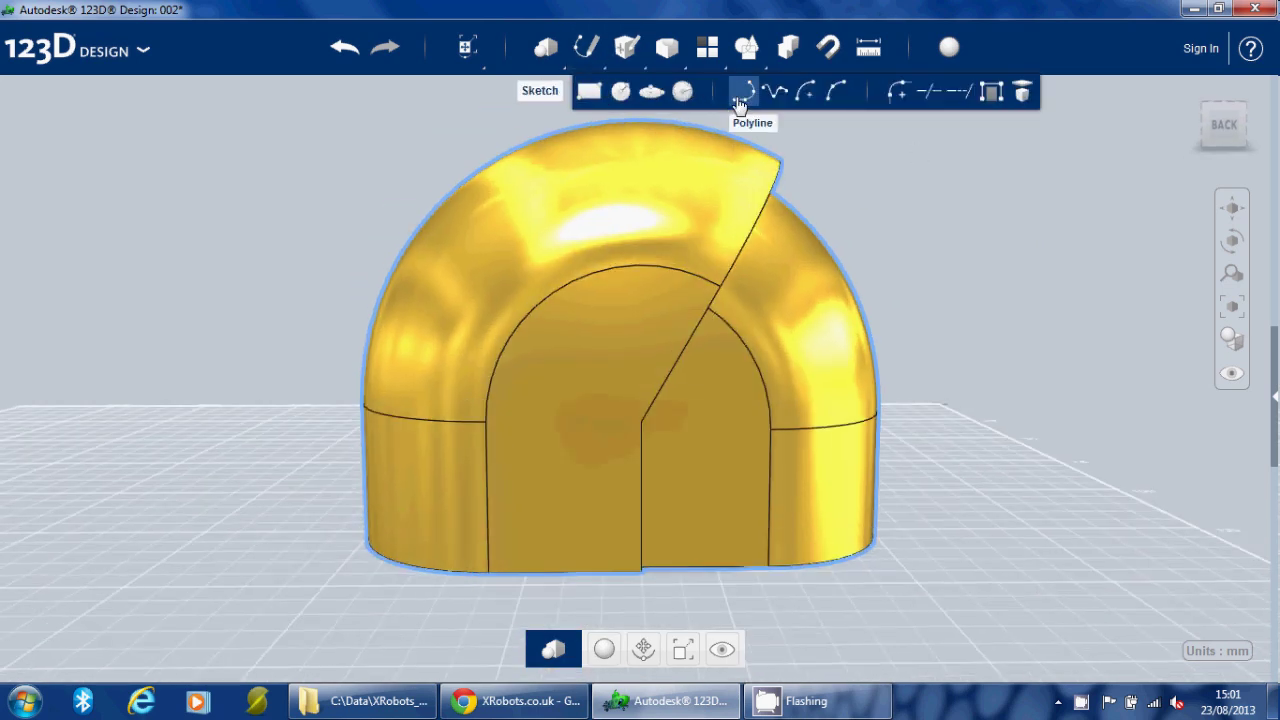
click(740, 104)
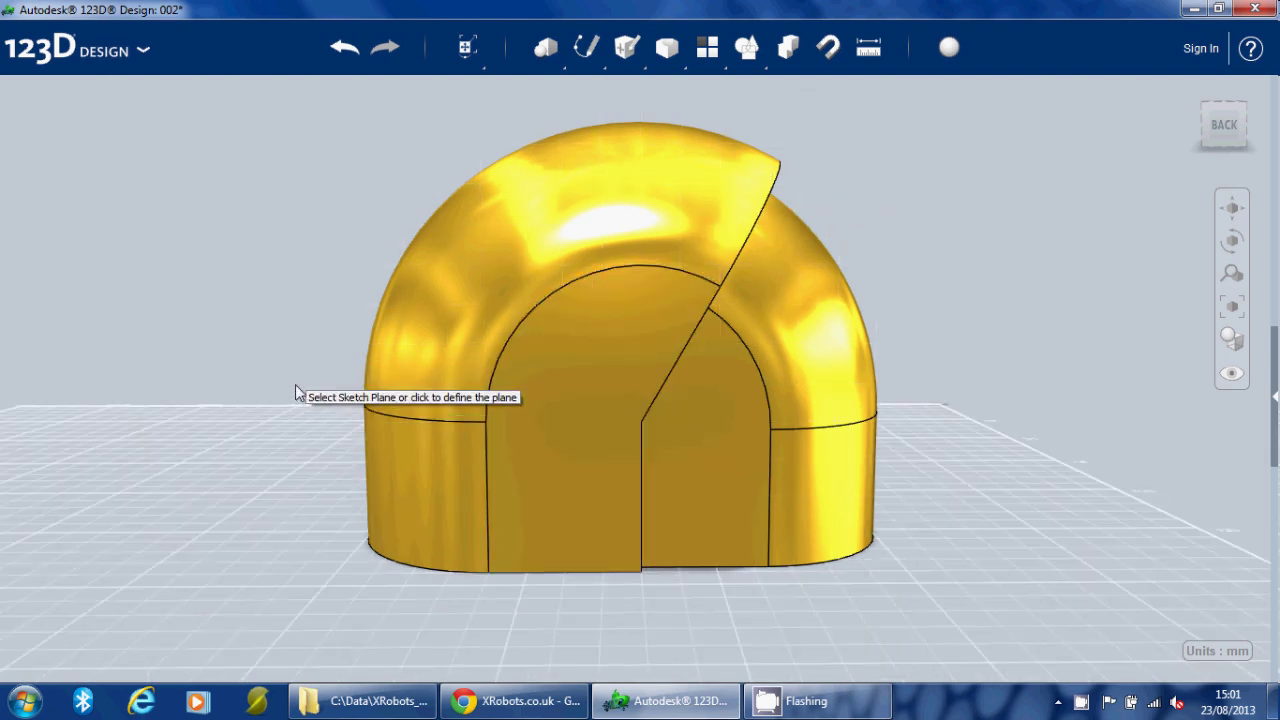
click(559, 398)
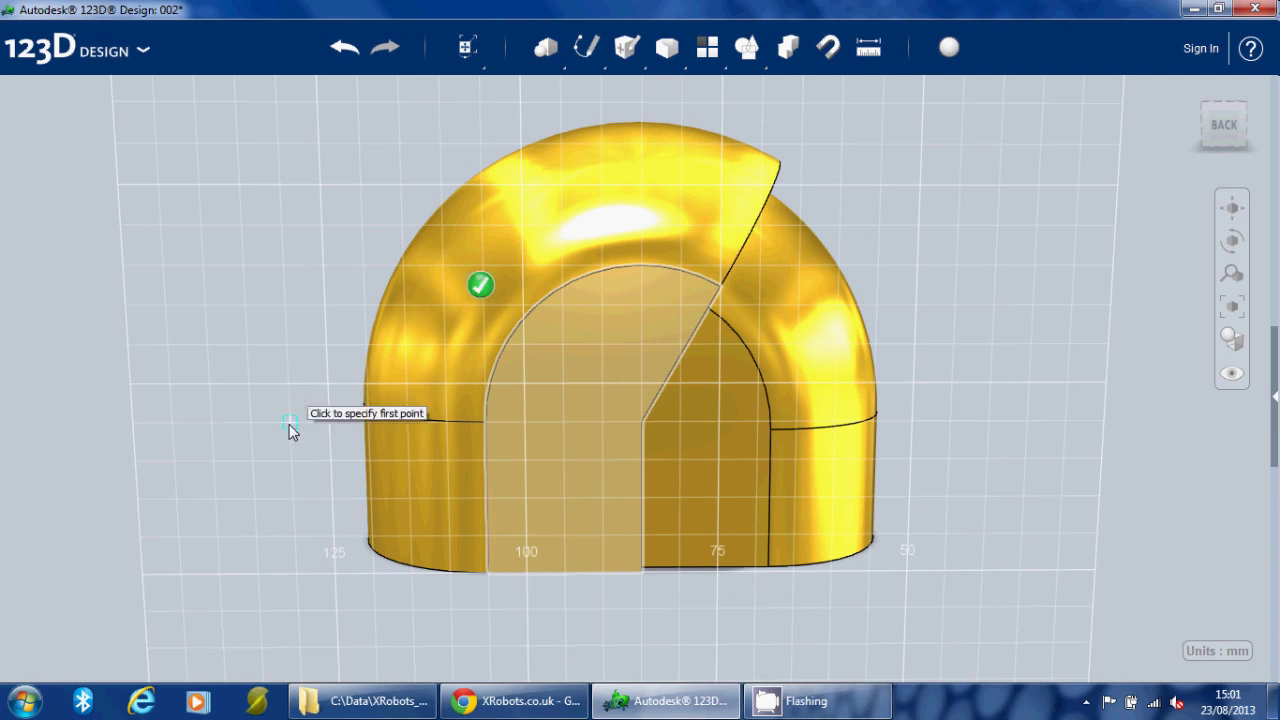
key(Escape)
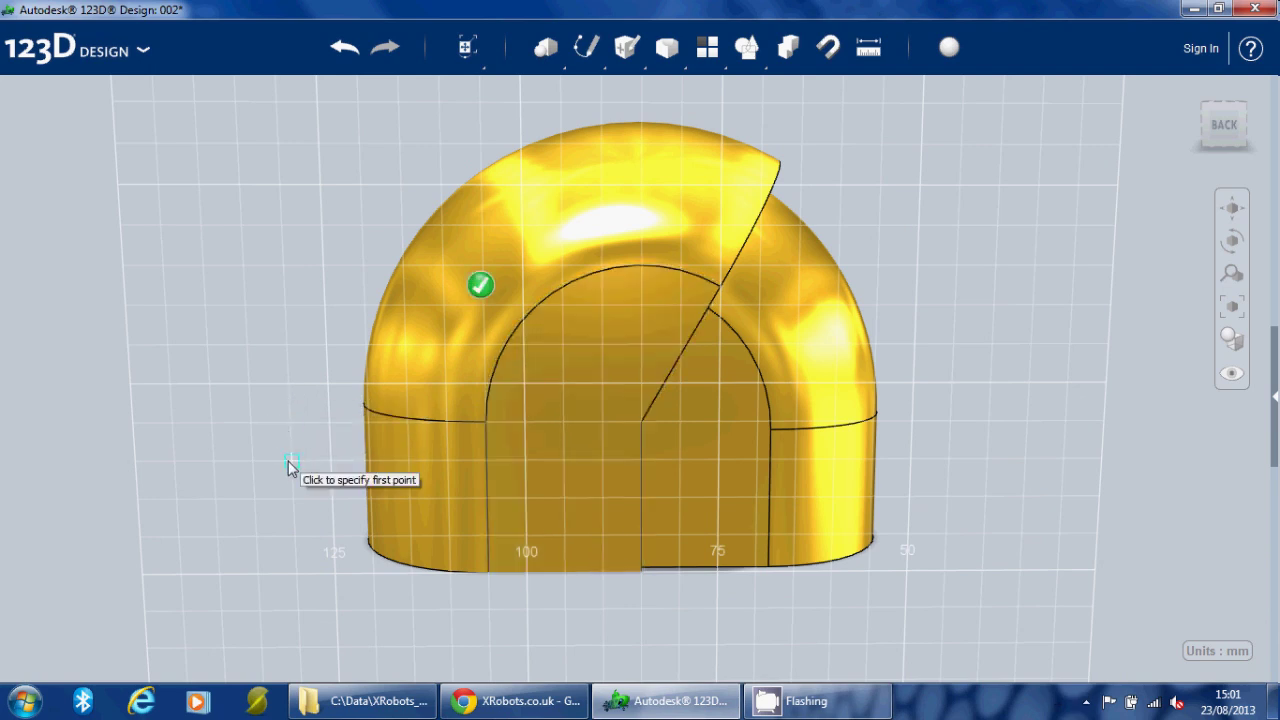
click(291, 460)
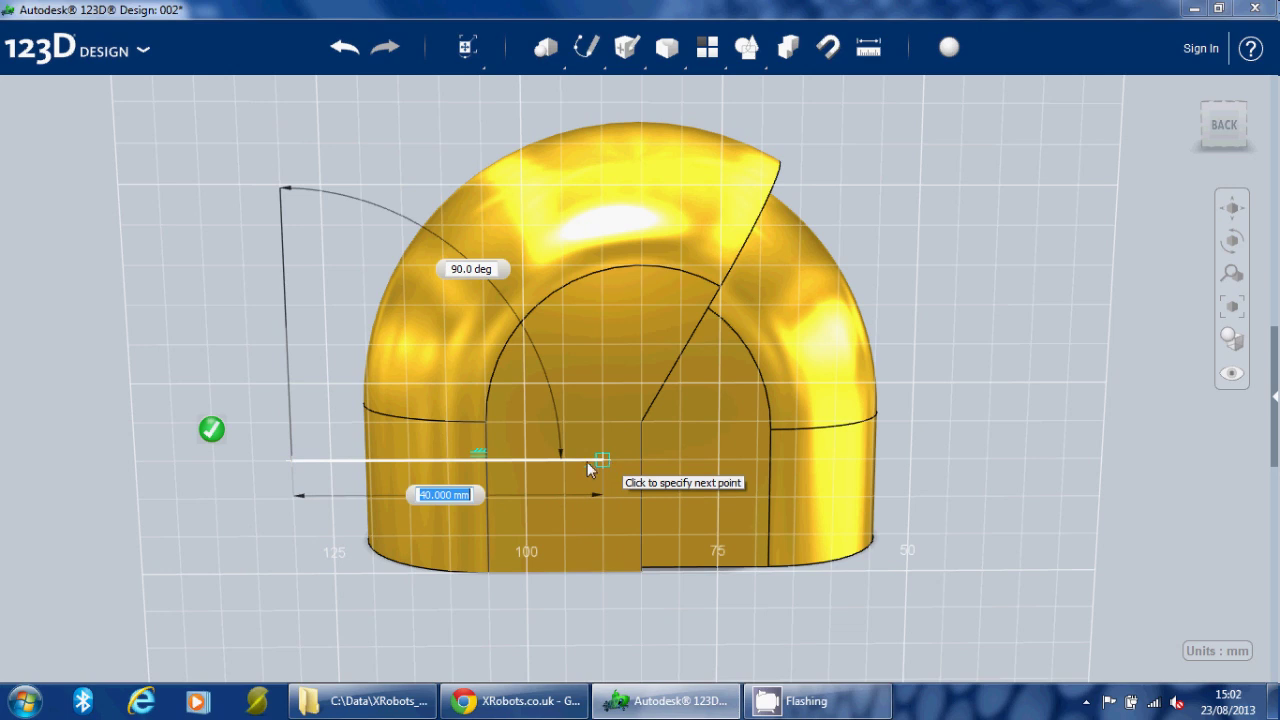
click(564, 461)
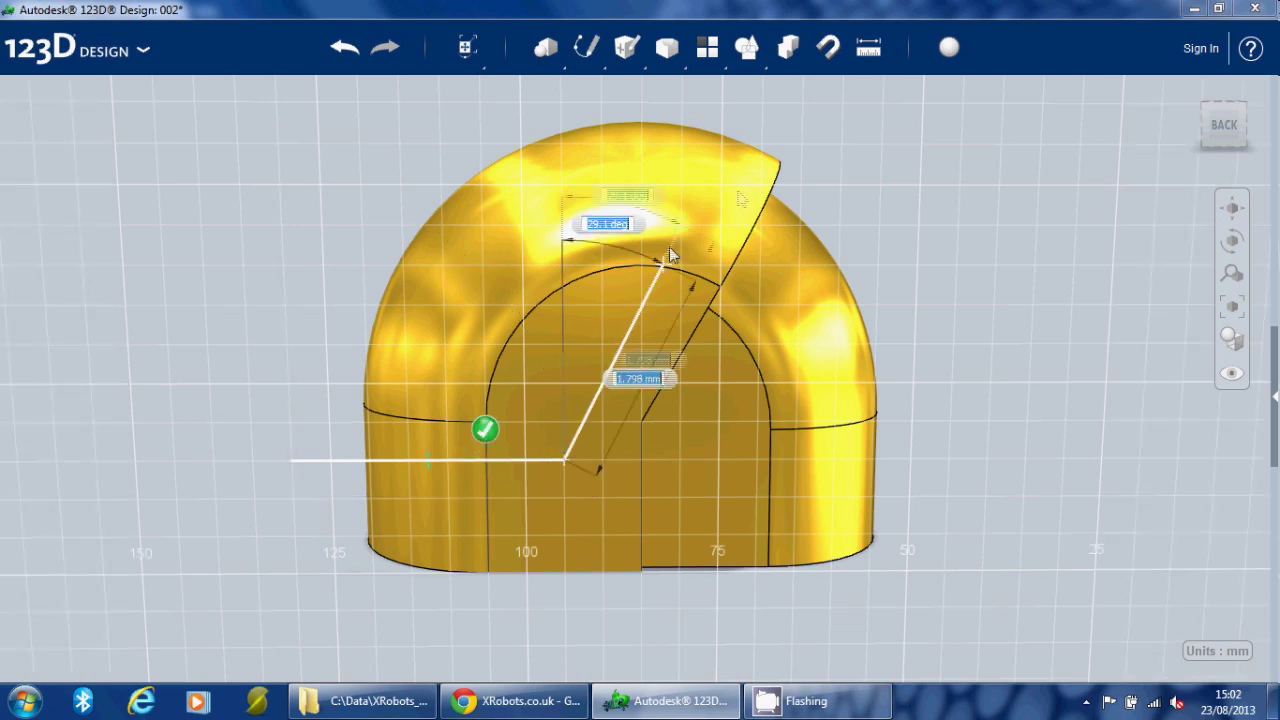
click(762, 106)
click(465, 103)
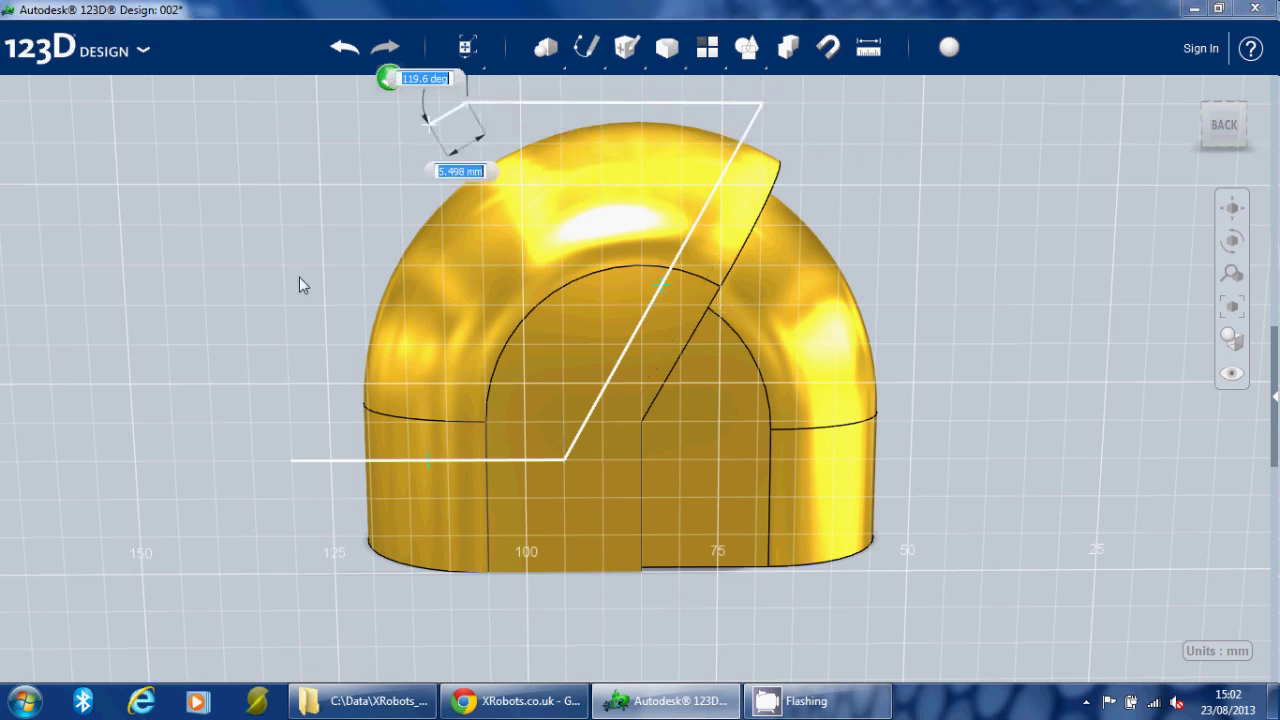
click(288, 352)
click(290, 464)
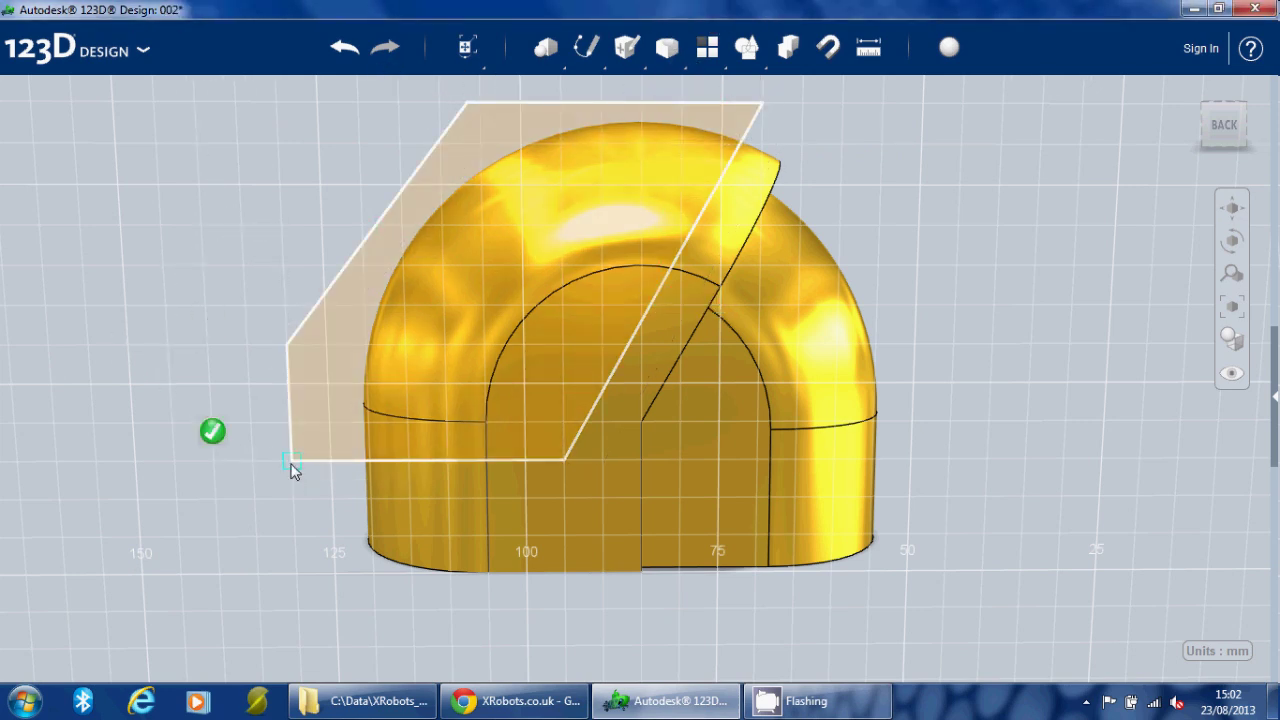
key(Escape)
- Split the copied gold body using the closed polyline as the splitting entity
mouse_move(667, 47)
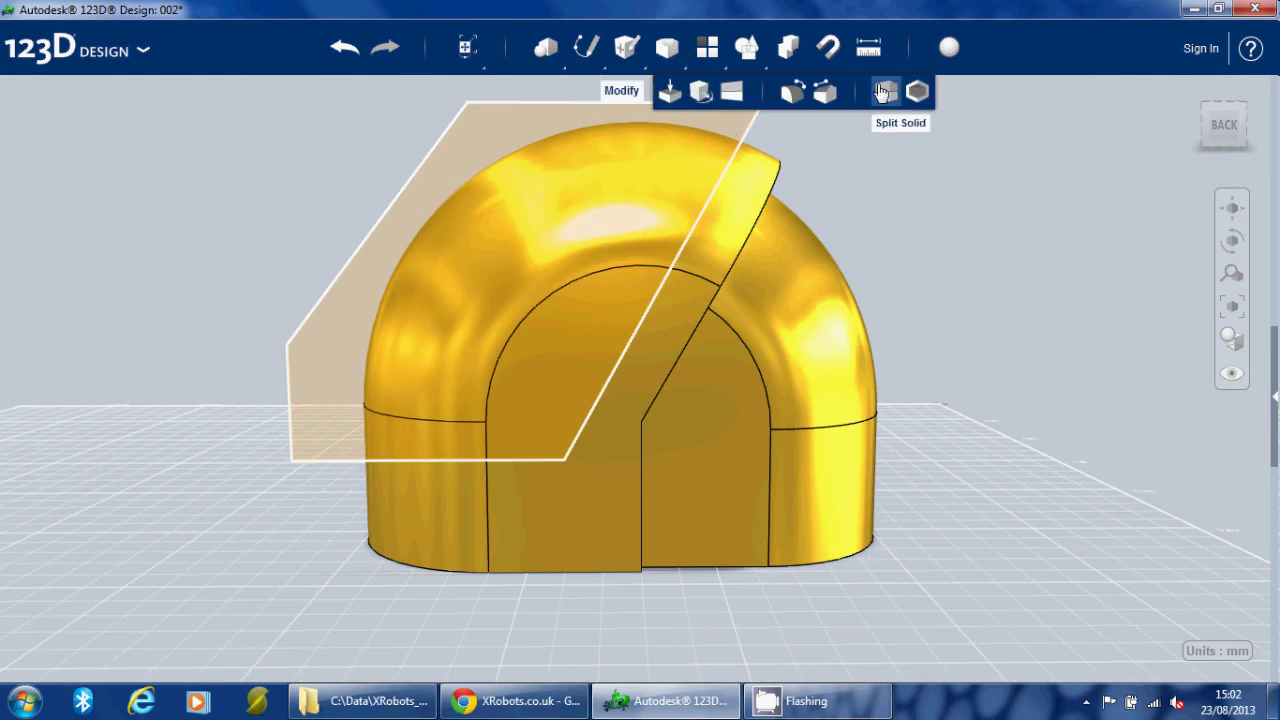
click(878, 89)
click(743, 228)
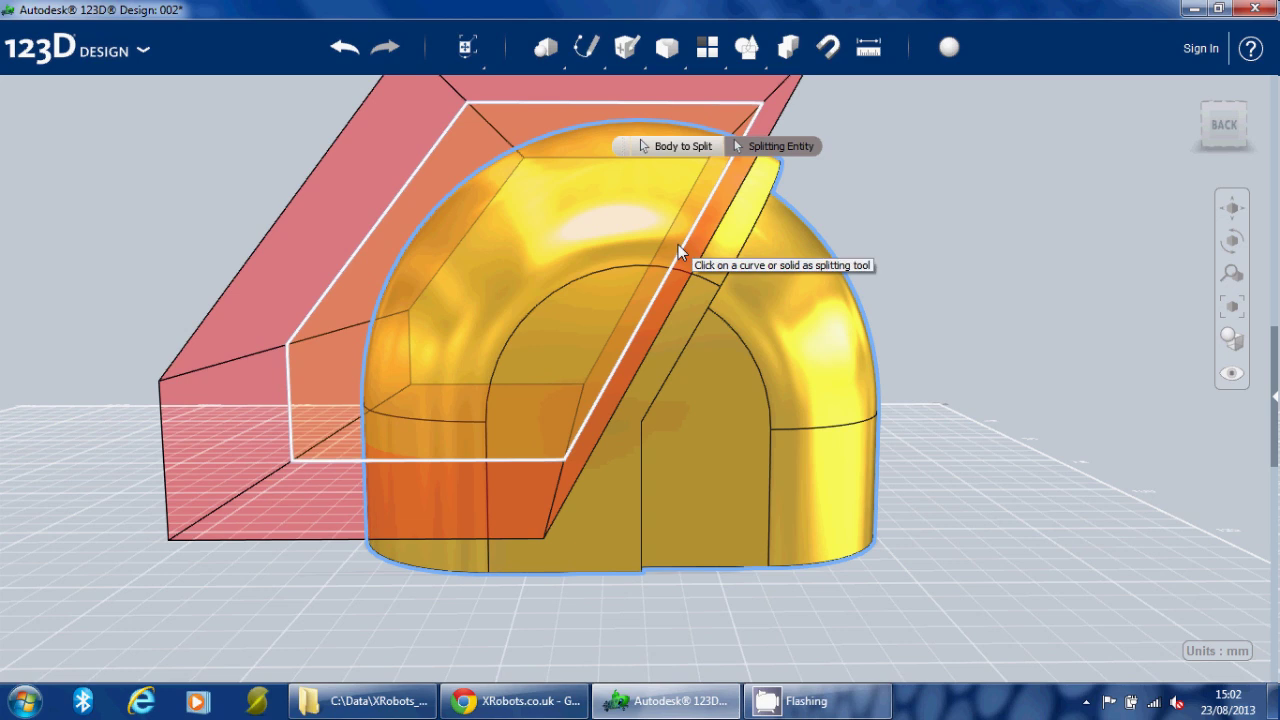
click(678, 244)
- Delete the polyline sketch and the rear and lower part of the split copy, keeping only the front visor piece
click(511, 160)
key(Delete)
click(803, 386)
drag(803, 386, 414, 357)
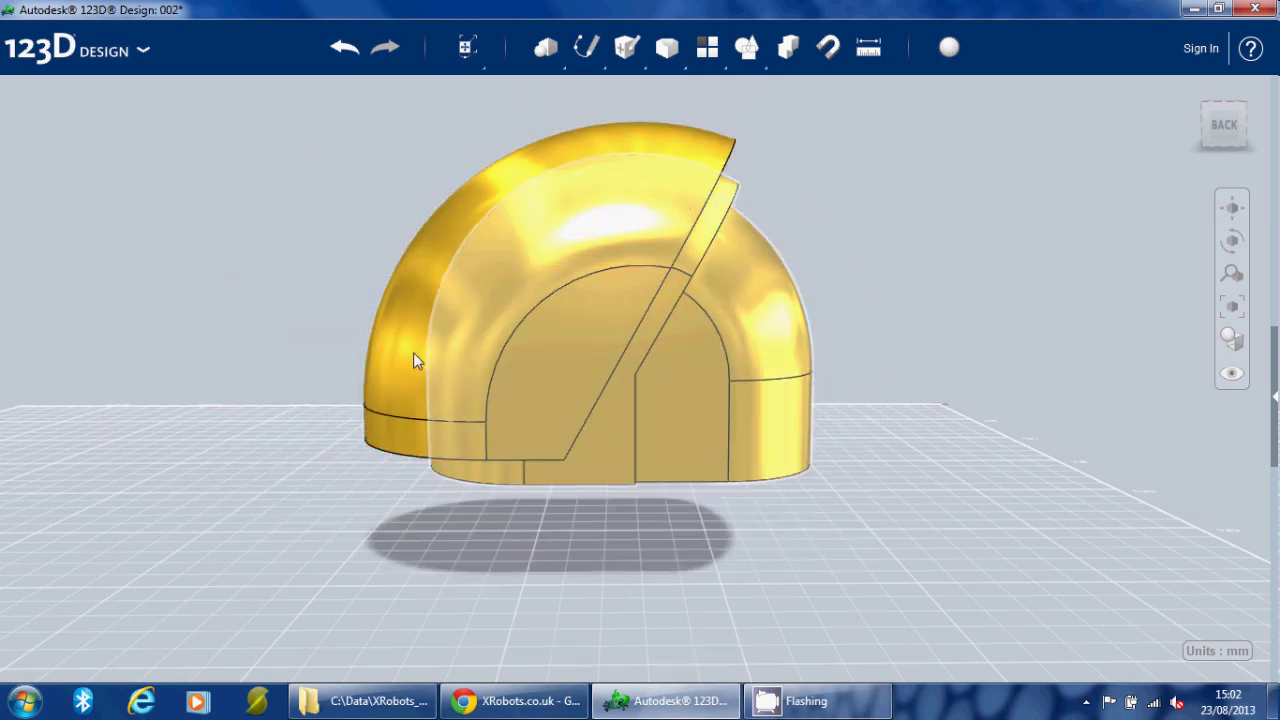
- Sketch a 30 mm by 50 mm rectangle on the grid plane, centred across the visor piece and extending past both of its ends
right_drag(272, 276, 395, 297)
right_drag(811, 458, 857, 466)
scroll(1104, 238, up, 2)
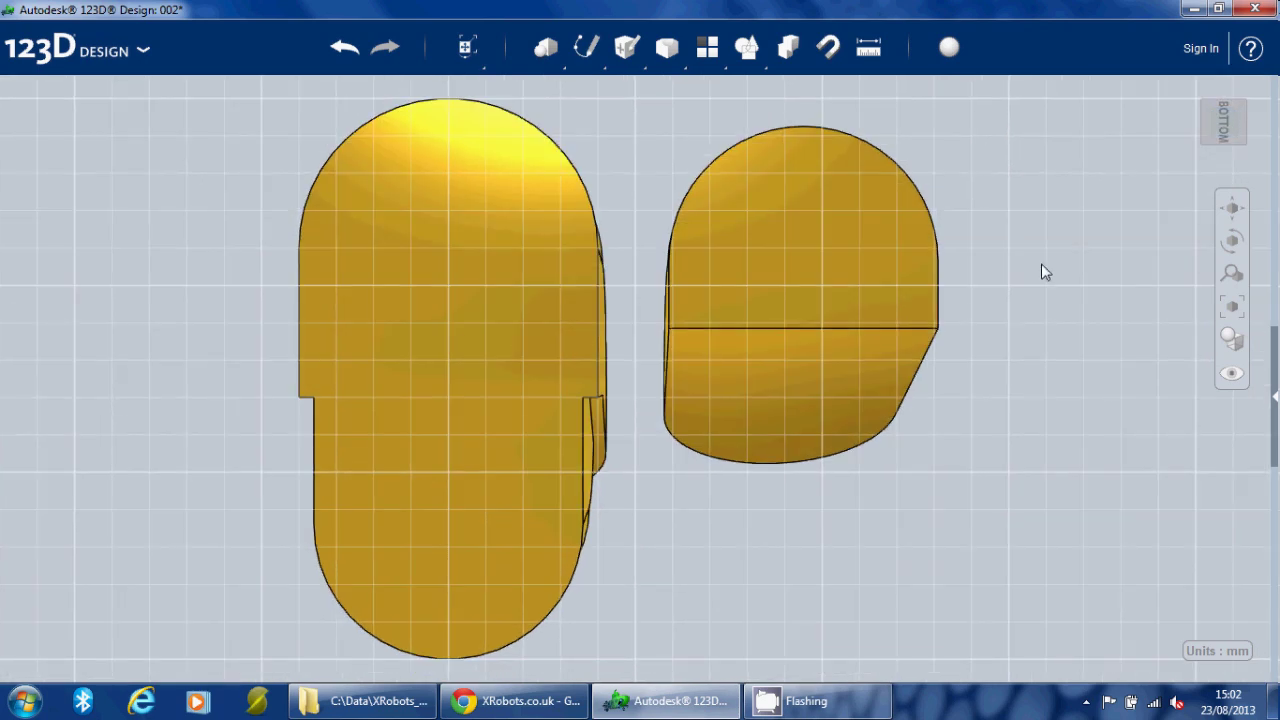
right_drag(1041, 263, 1027, 268)
mouse_move(587, 50)
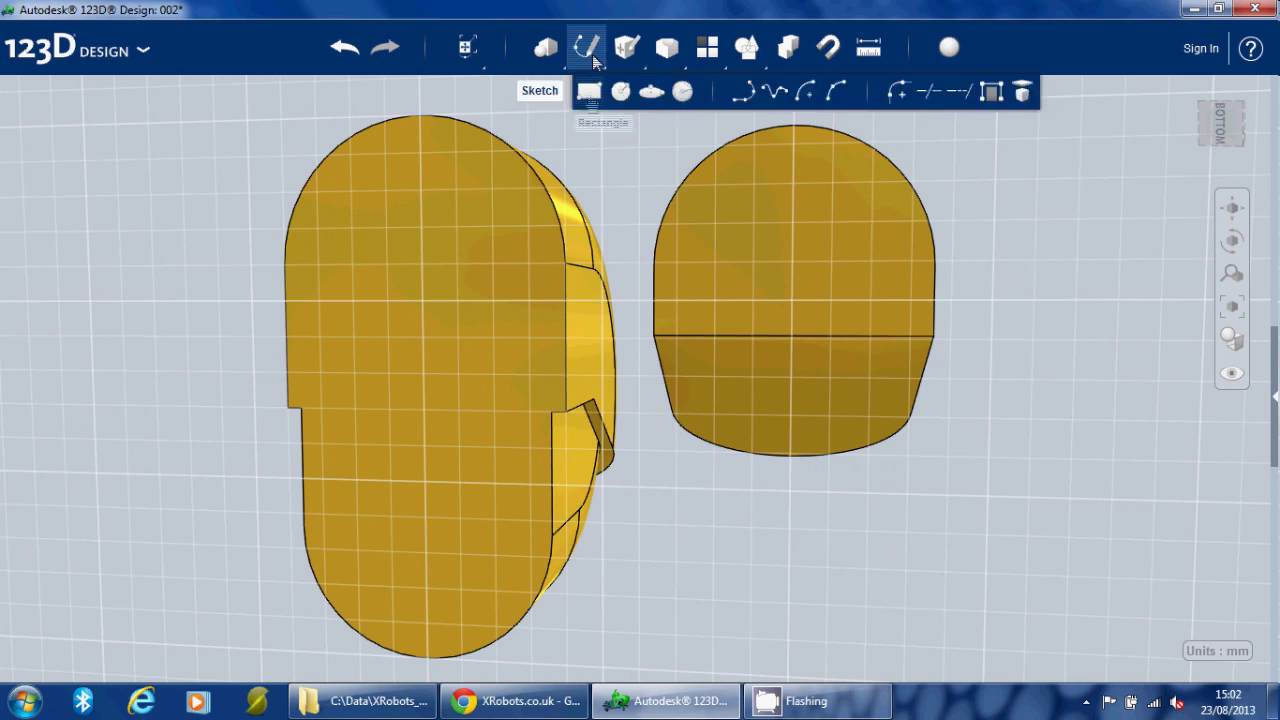
click(588, 92)
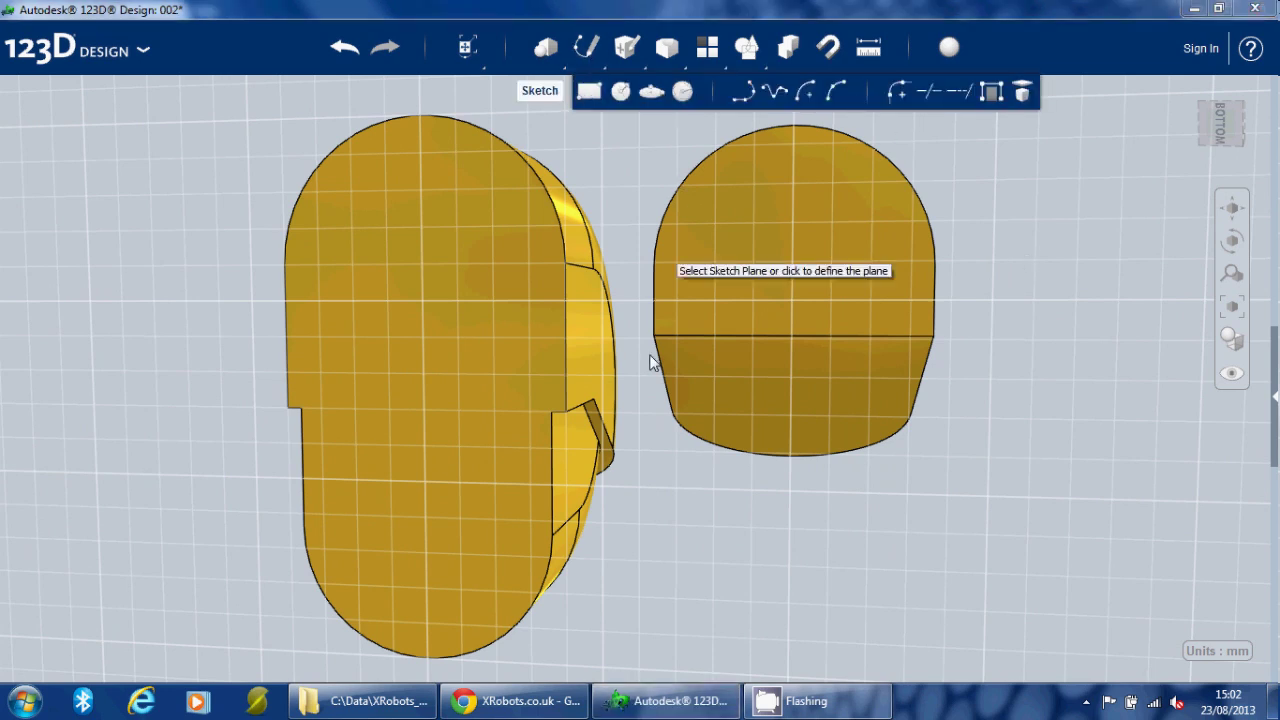
click(676, 491)
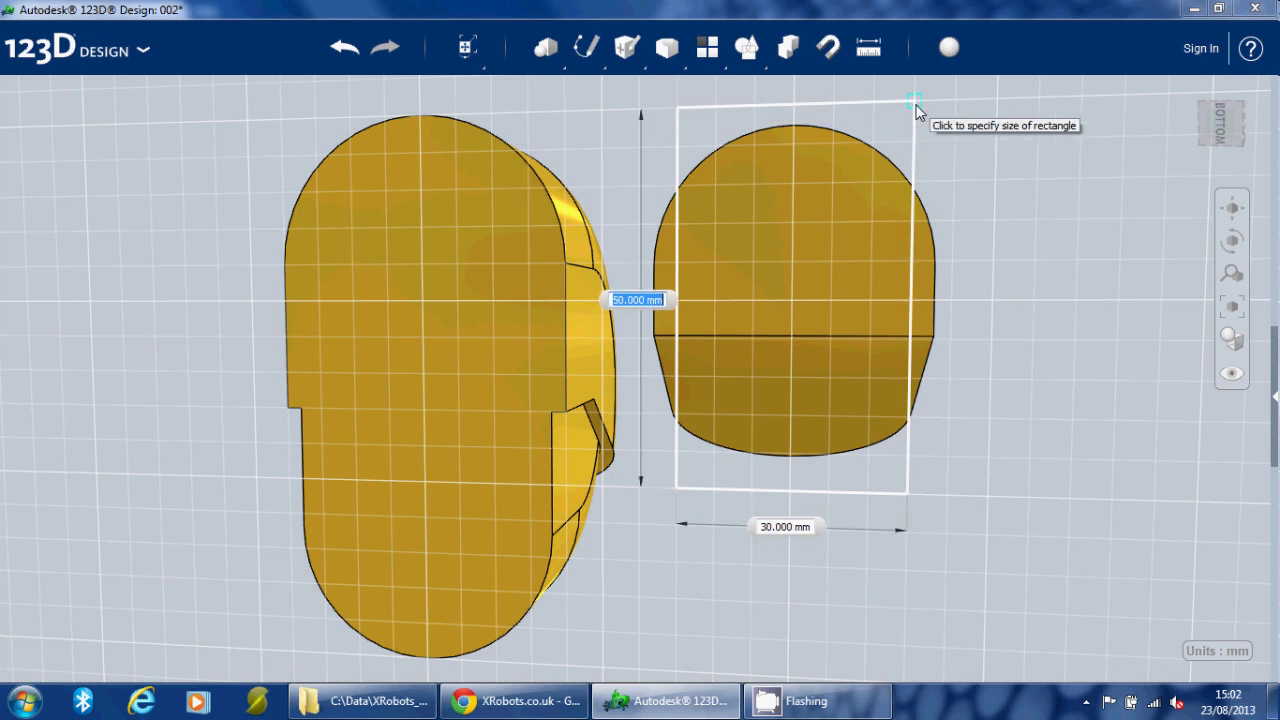
click(918, 112)
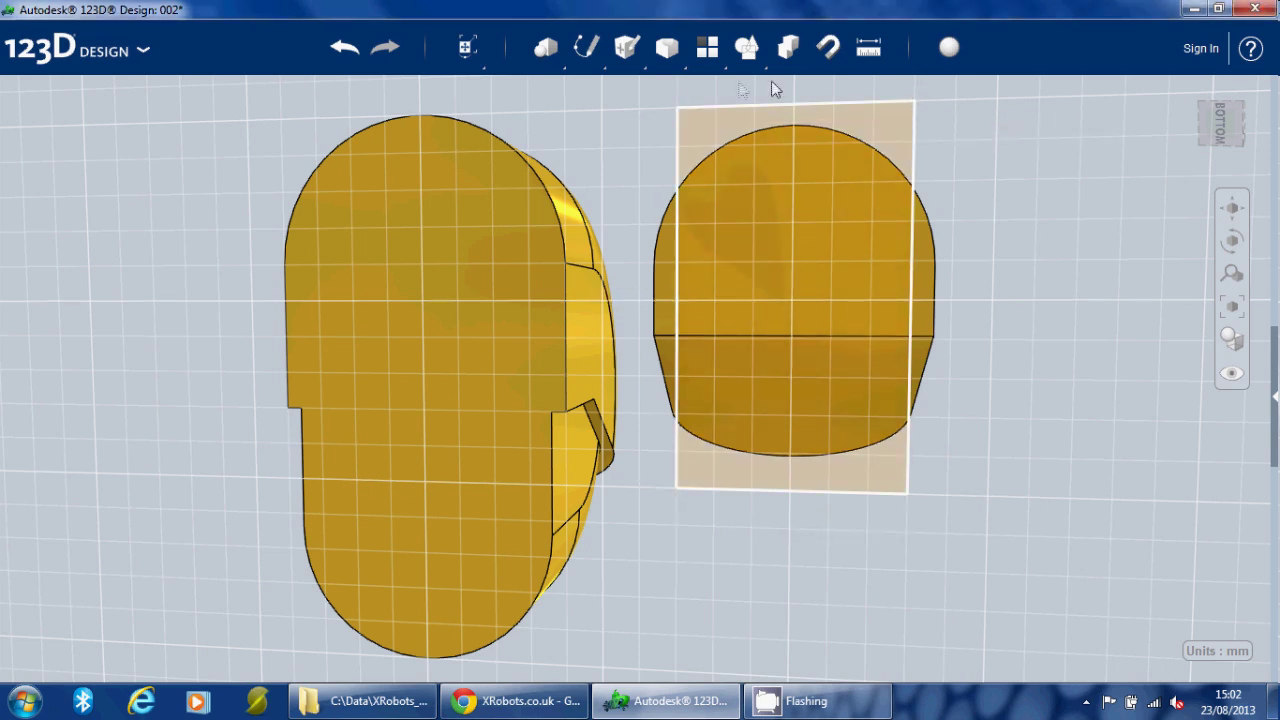
- Split the visor piece with the rectangle and delete the outer portion around it, leaving the narrower central piece
mouse_move(666, 47)
click(884, 89)
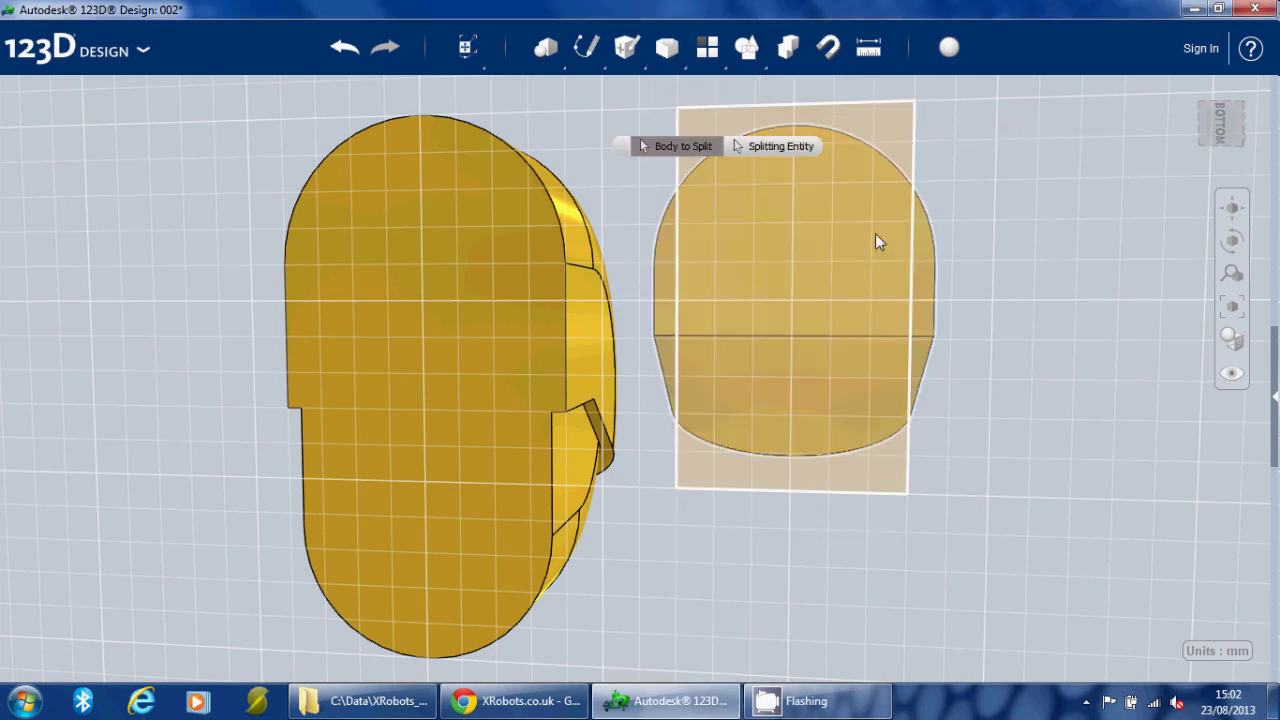
click(875, 233)
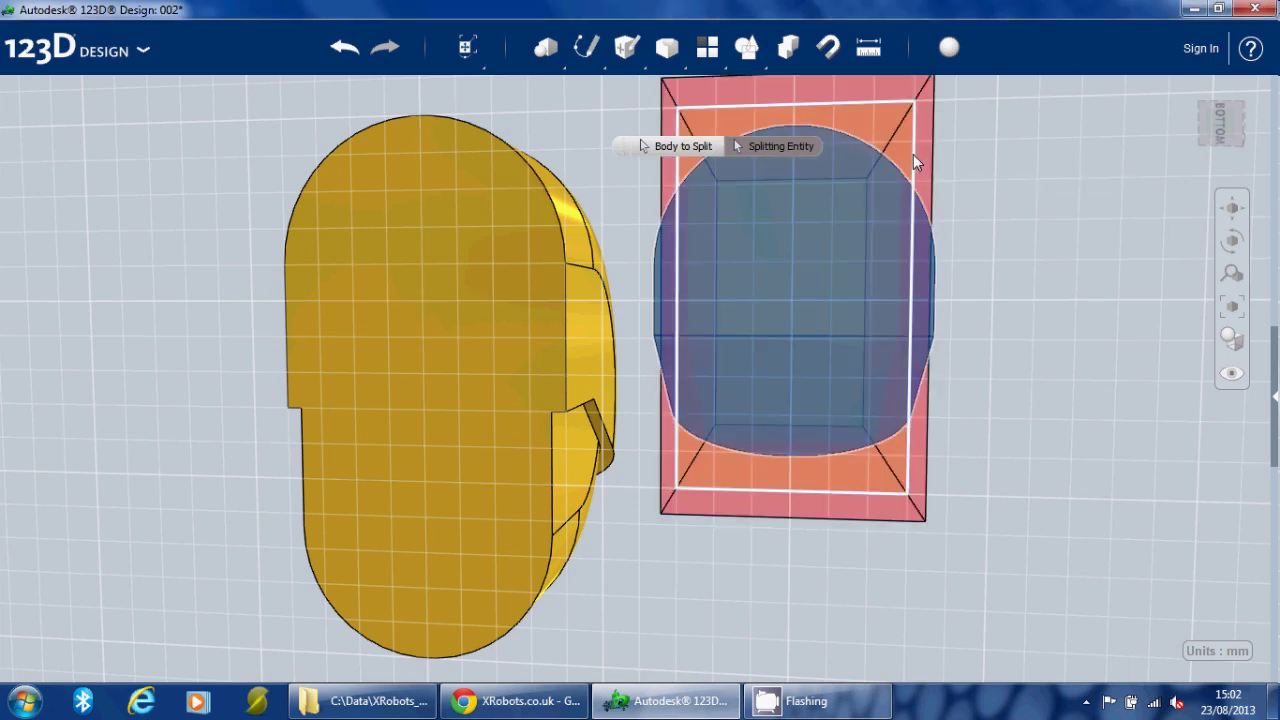
click(913, 154)
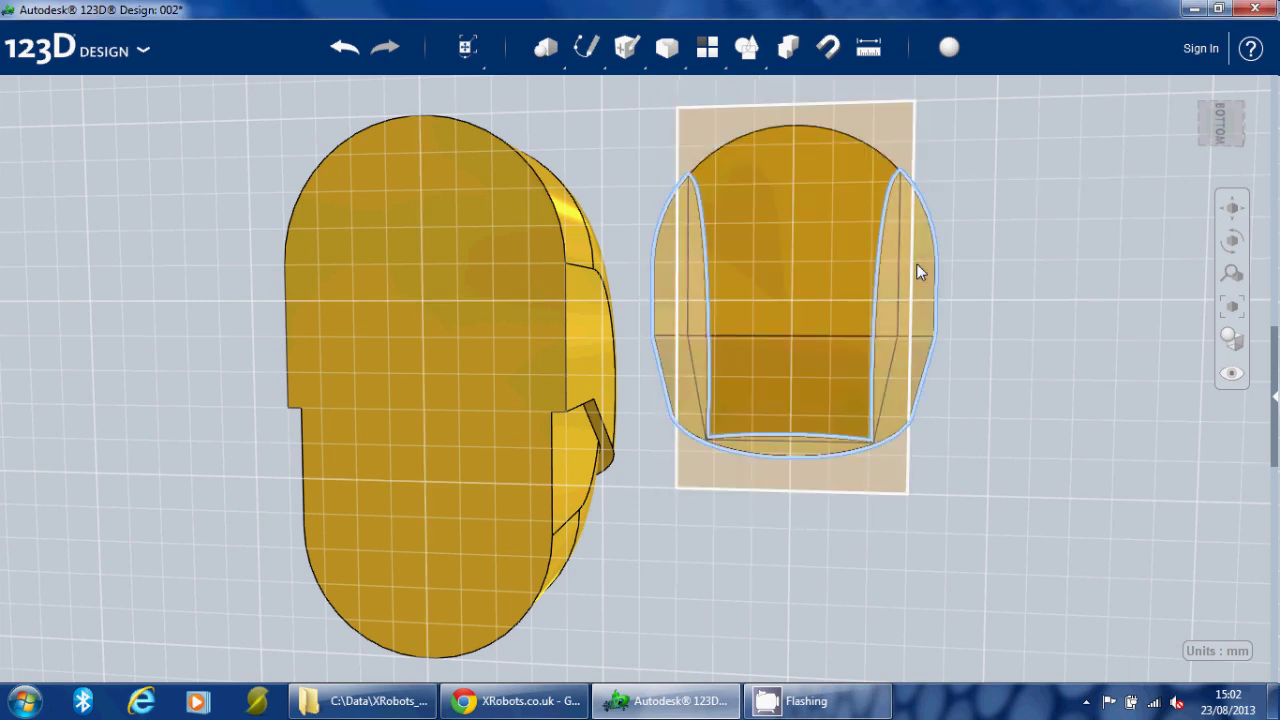
click(887, 263)
key(Delete)
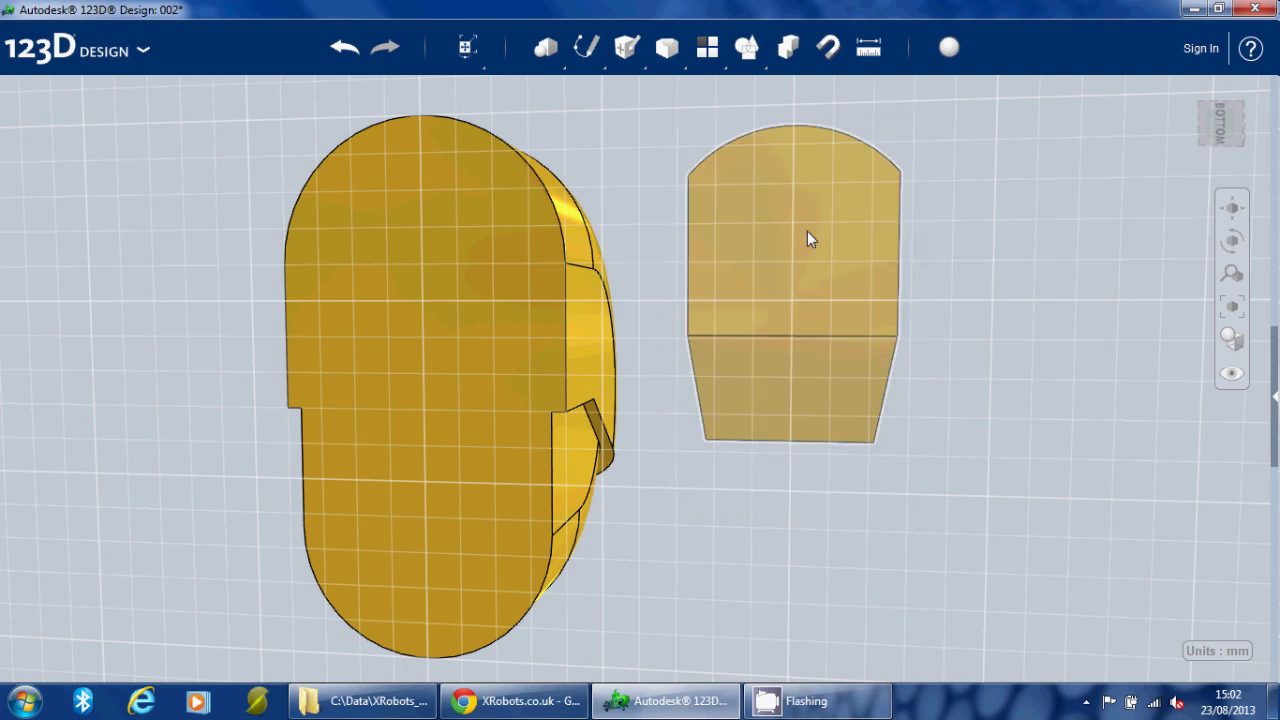
- Apply the Titanium material to the visor piece with a near-black #191919 colour overlay
right_drag(808, 232, 897, 621)
right_drag(952, 162, 888, 176)
click(850, 186)
click(949, 47)
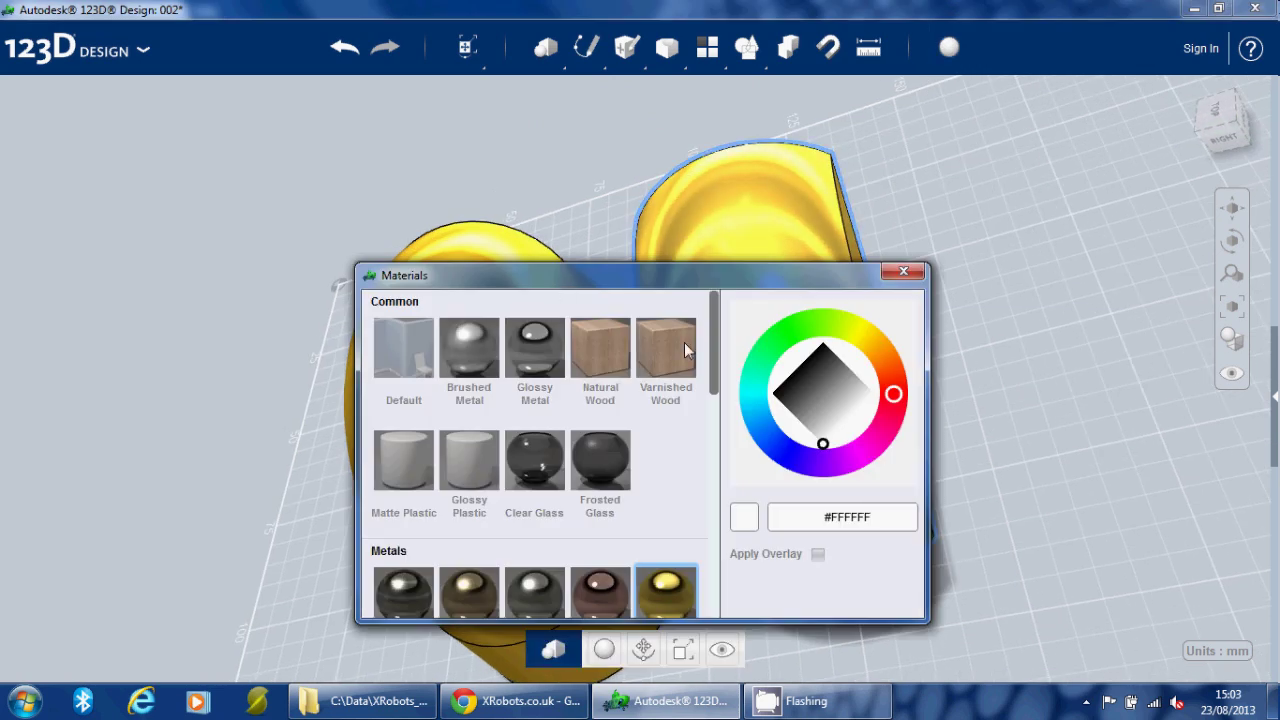
scroll(684, 342, down, 10)
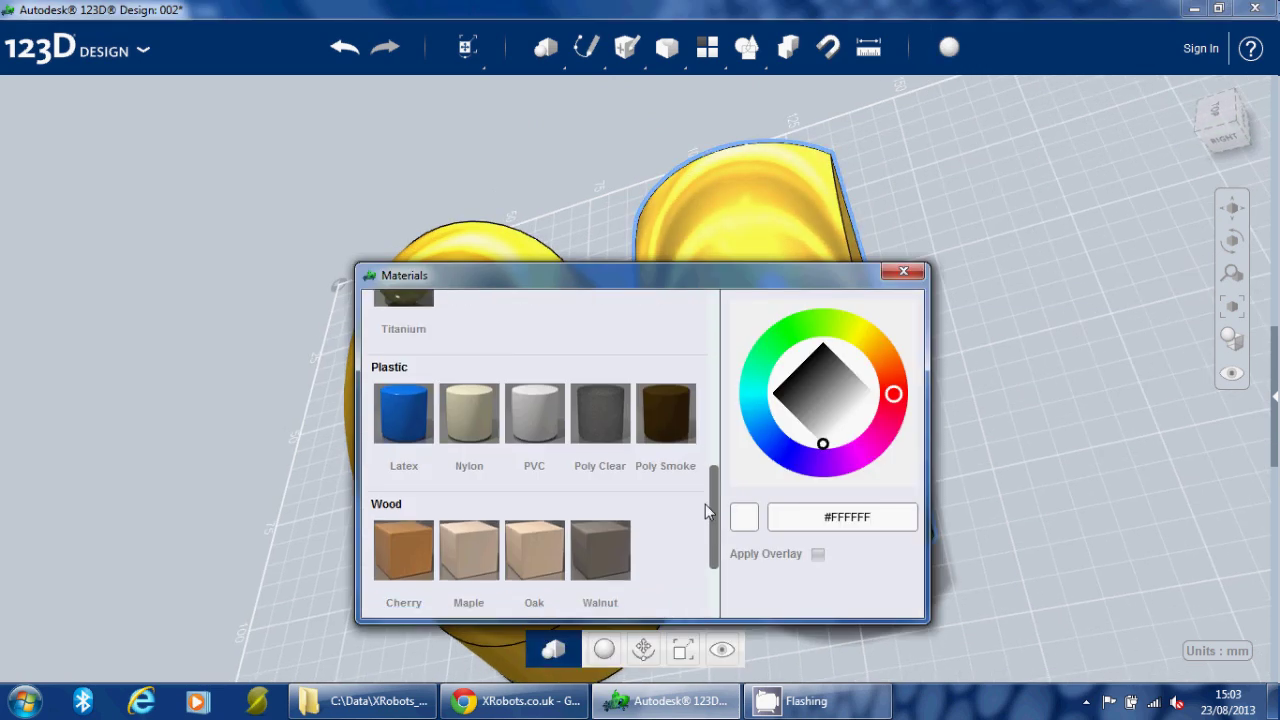
scroll(705, 504, up, 3)
click(410, 402)
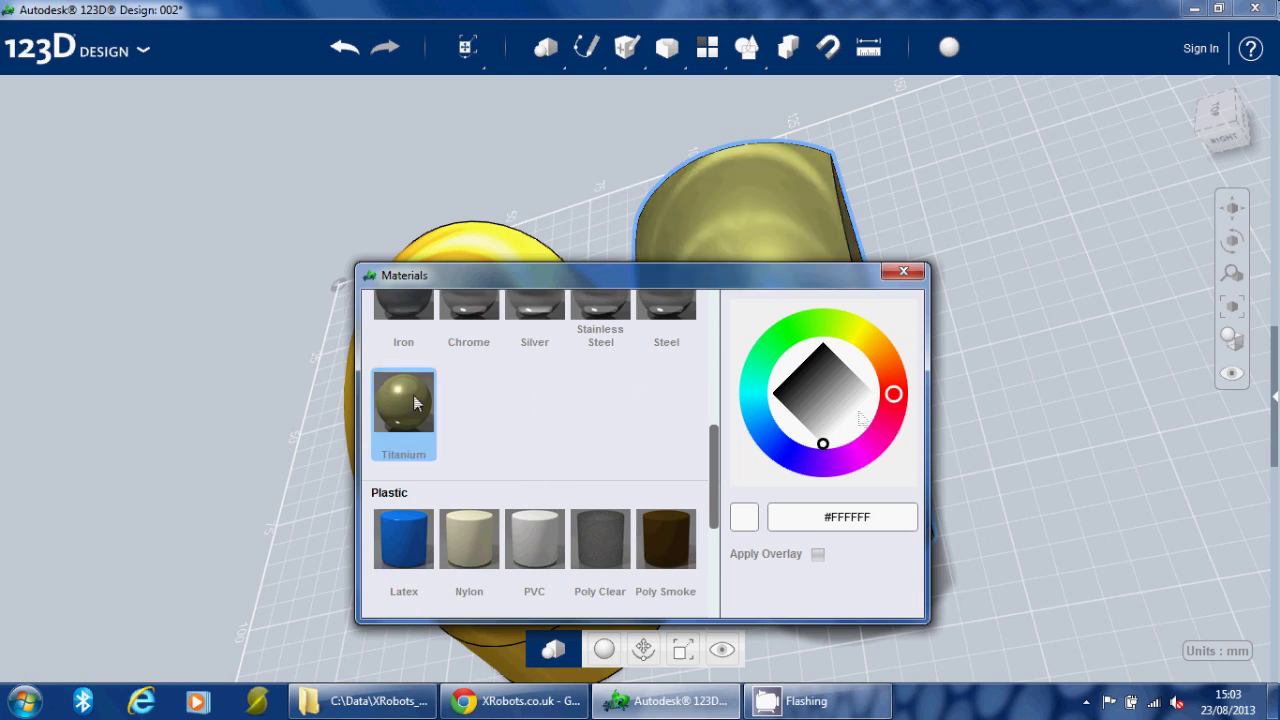
click(821, 351)
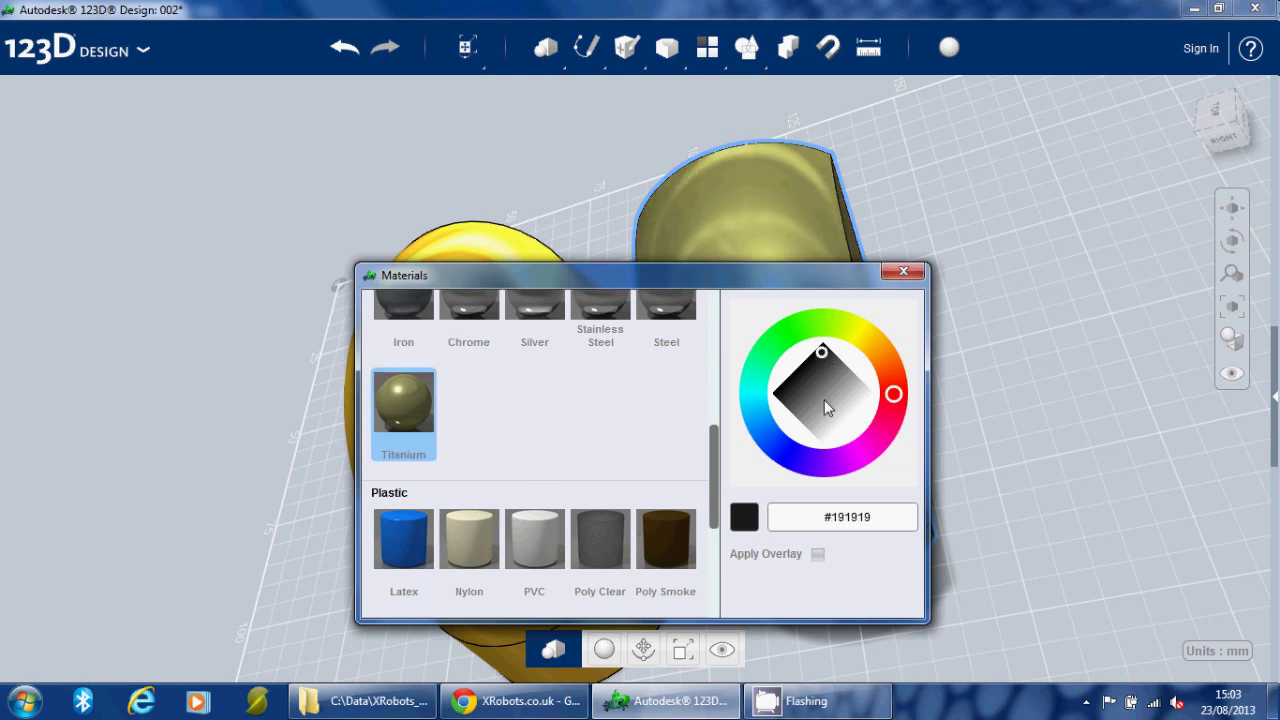
click(818, 554)
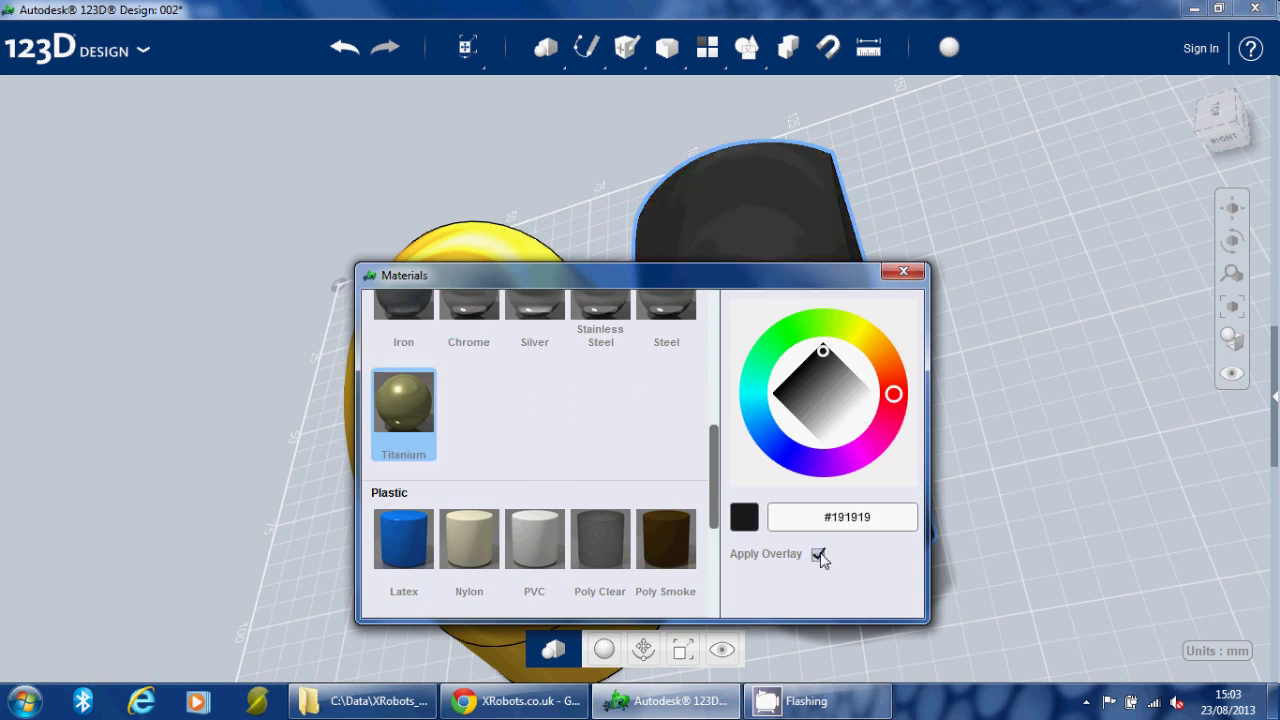
click(993, 292)
- Move the black visor piece sideways onto the front of the gold helmet body
right_drag(1014, 392, 1054, 372)
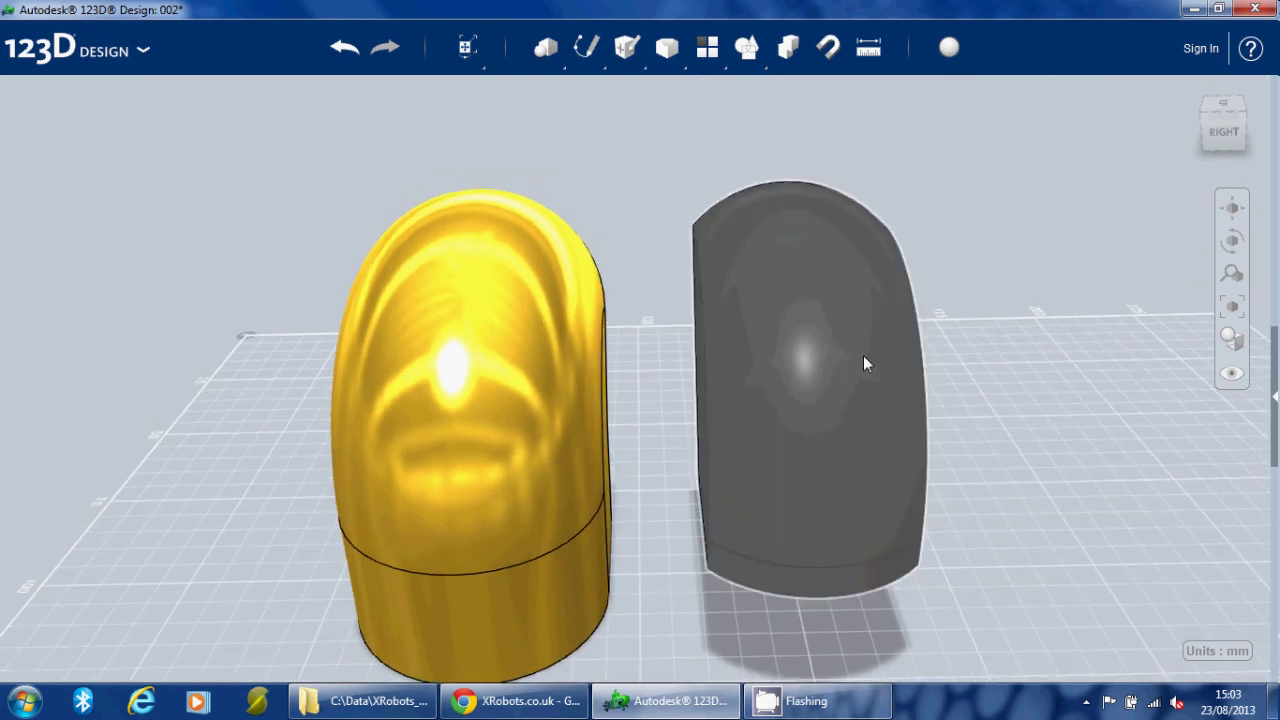
click(863, 358)
click(643, 649)
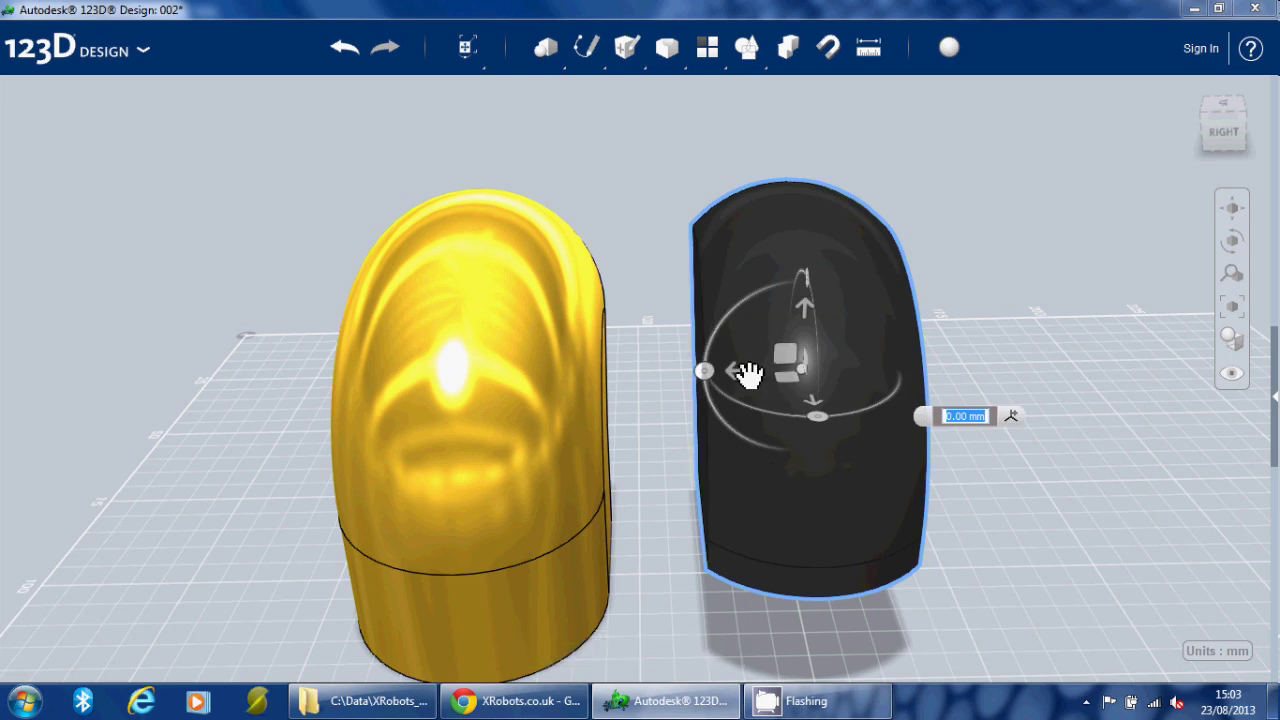
drag(740, 371, 409, 385)
- Raise the visor piece 0.1 mm and shift it slightly forward so it sits just proud of the gold surface
right_drag(603, 668, 453, 434)
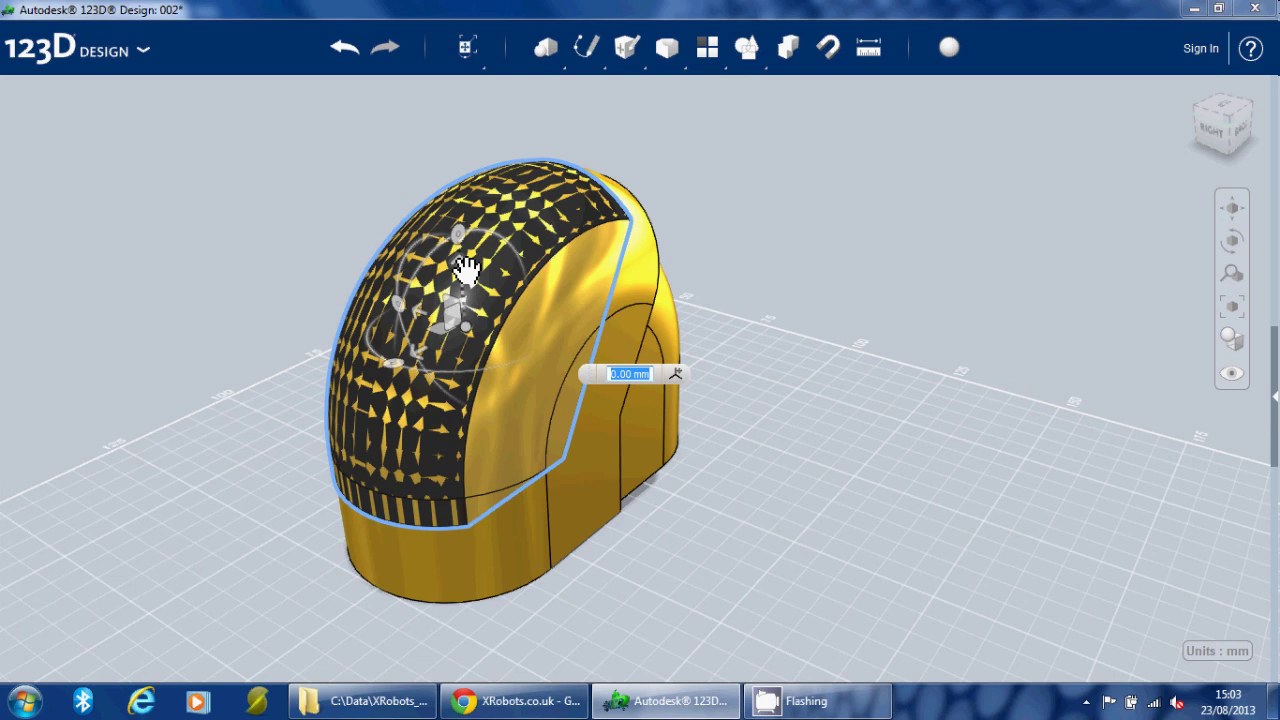
text(1)
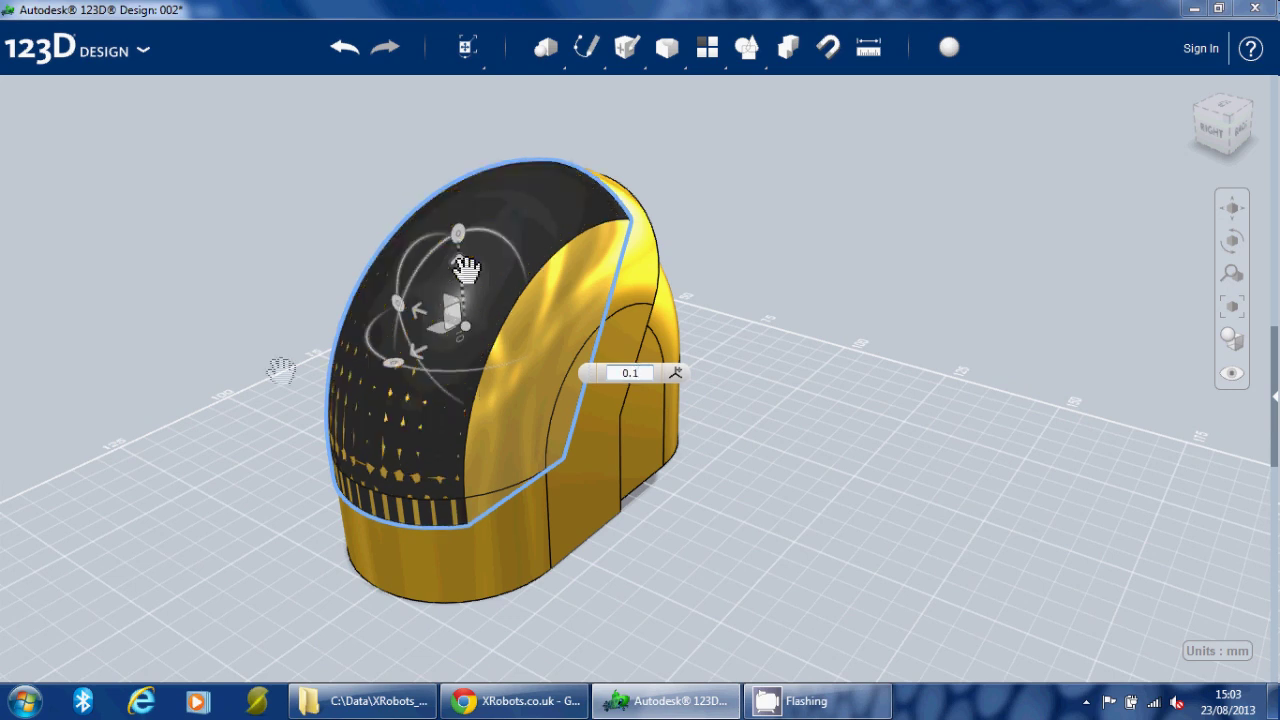
key(BackSpace)
key(BackSpace)
key(BackSpace)
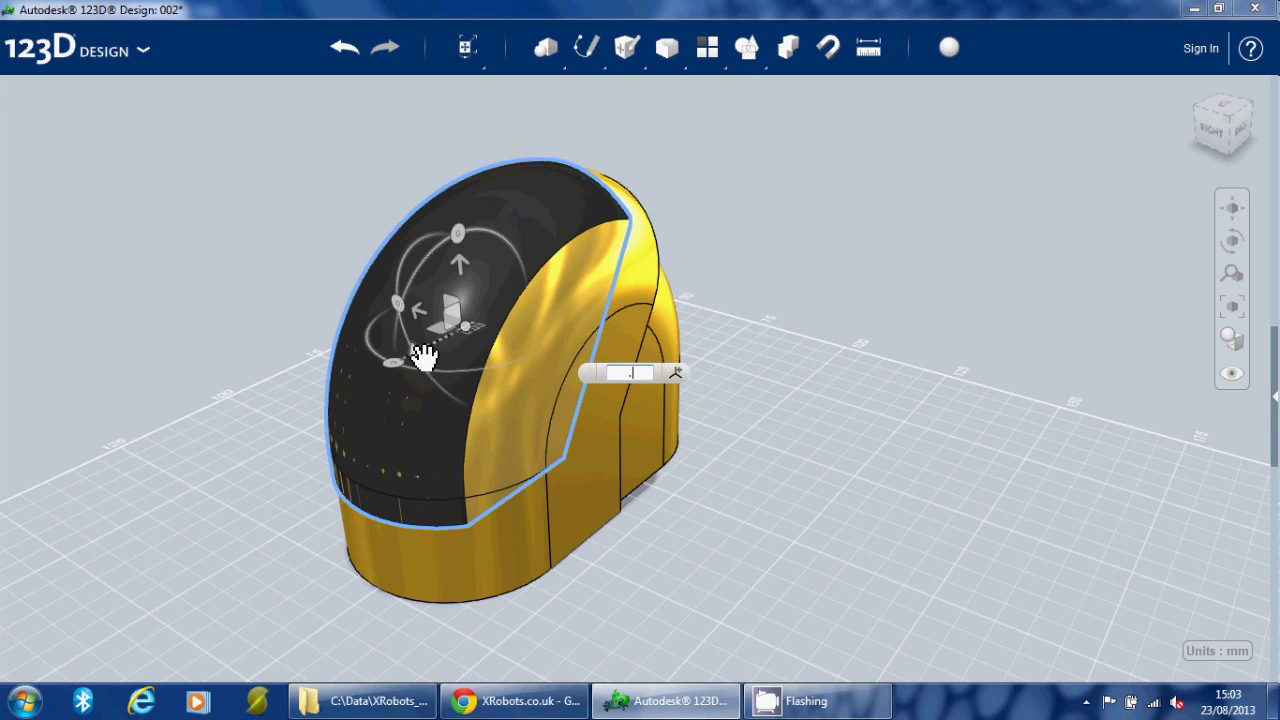
key(Return)
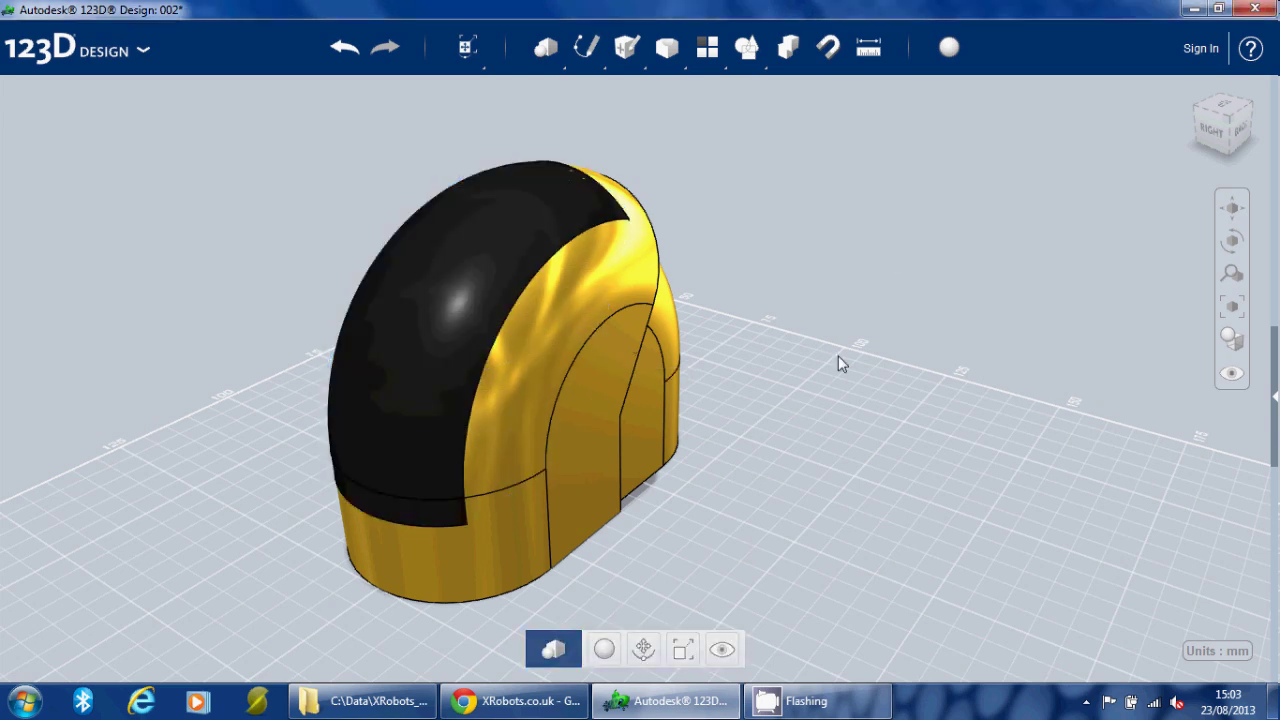
- Raise the black visor piece by a further 0.1 mm to clear the remaining overlap at its upper edge
right_drag(838, 355, 797, 298)
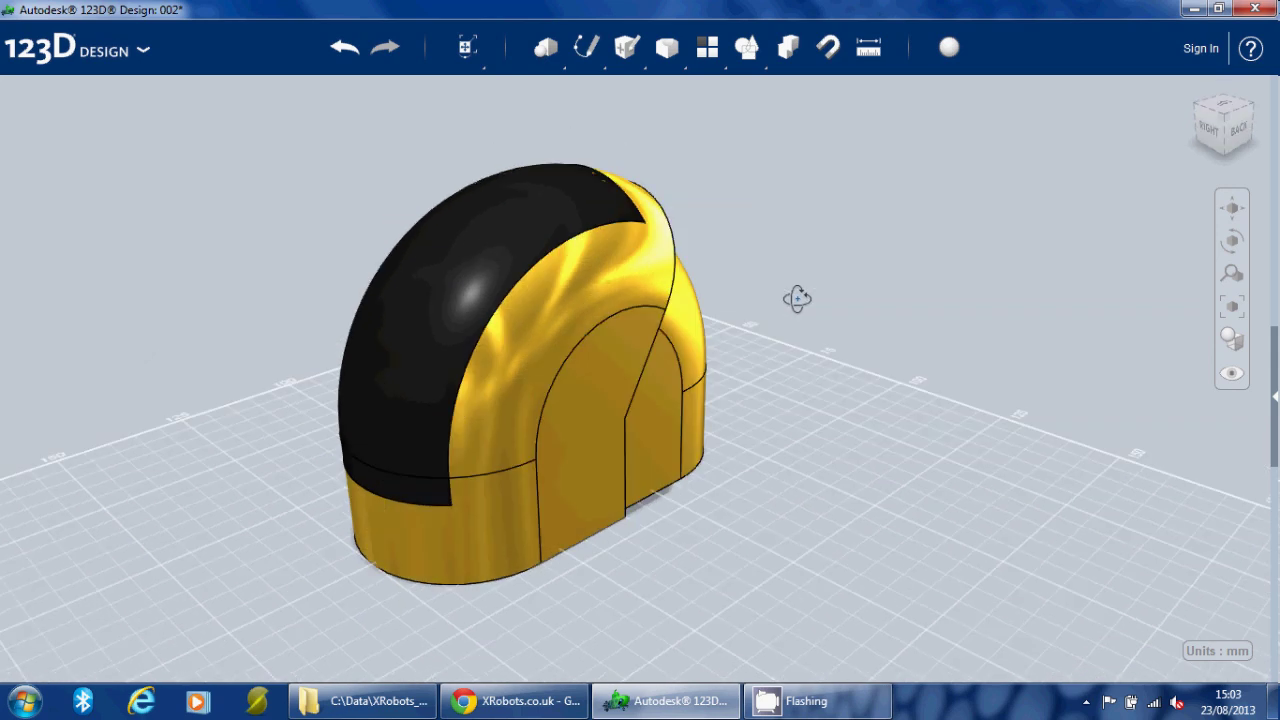
click(513, 204)
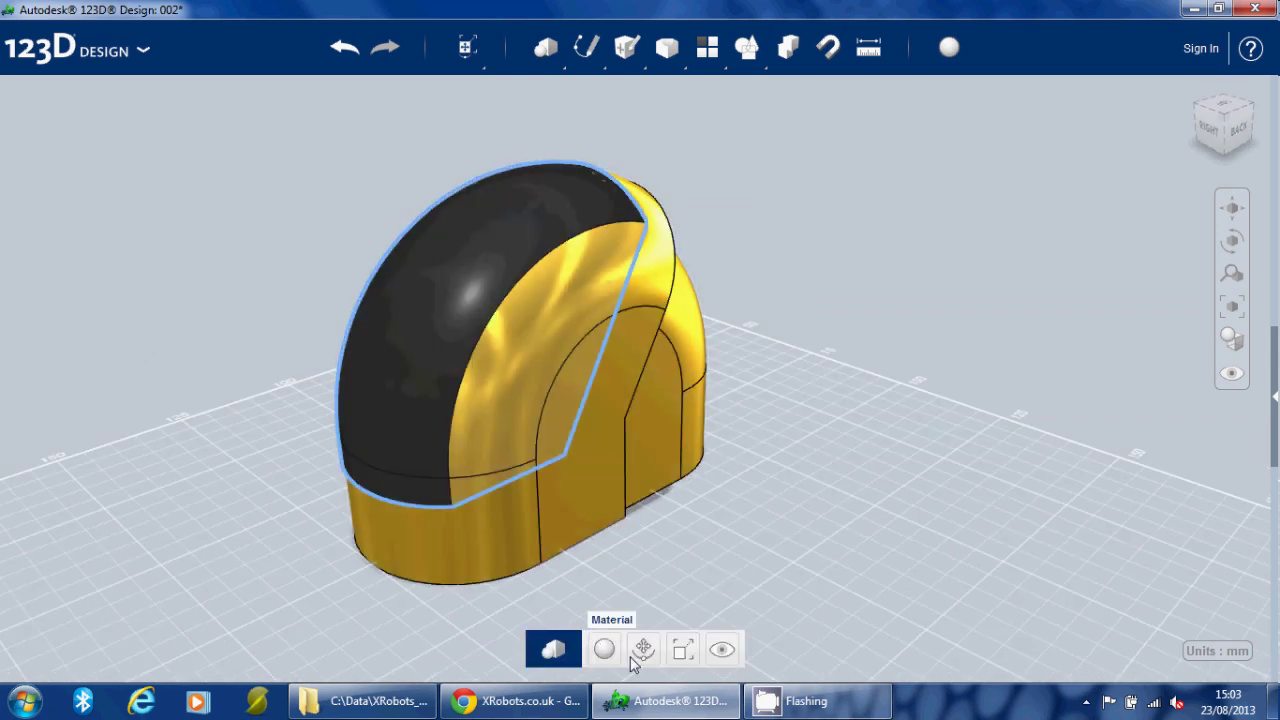
click(643, 649)
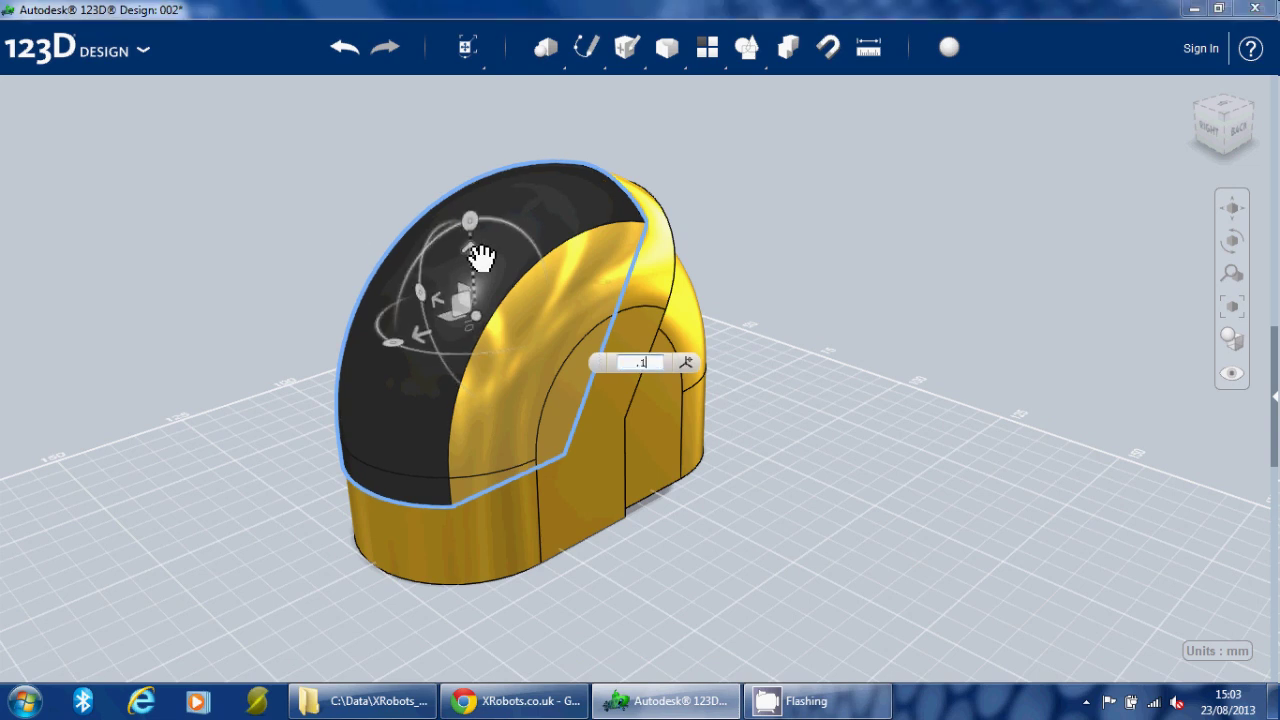
key(Return)
key(Return)
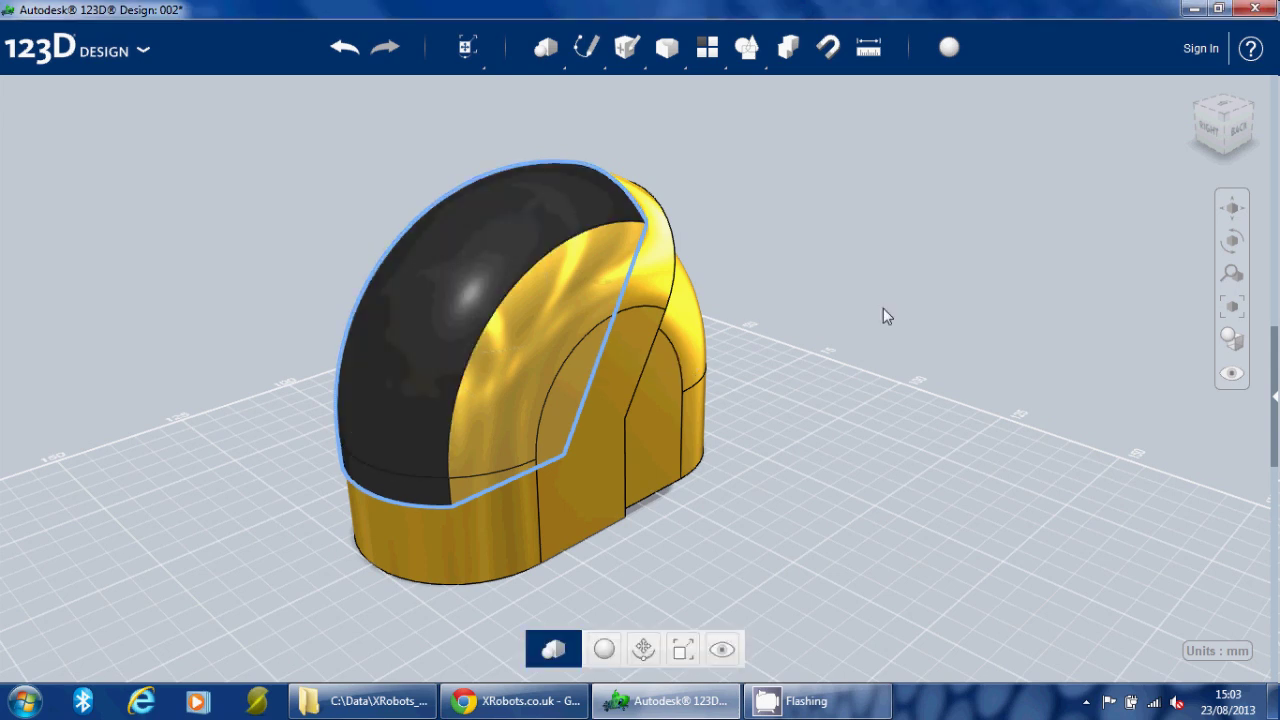
- Extend the bottom face of the gold helmet body downward by 5 mm with Press/Pull
click(893, 210)
right_drag(796, 446, 503, 541)
click(545, 530)
click(520, 534)
click(621, 611)
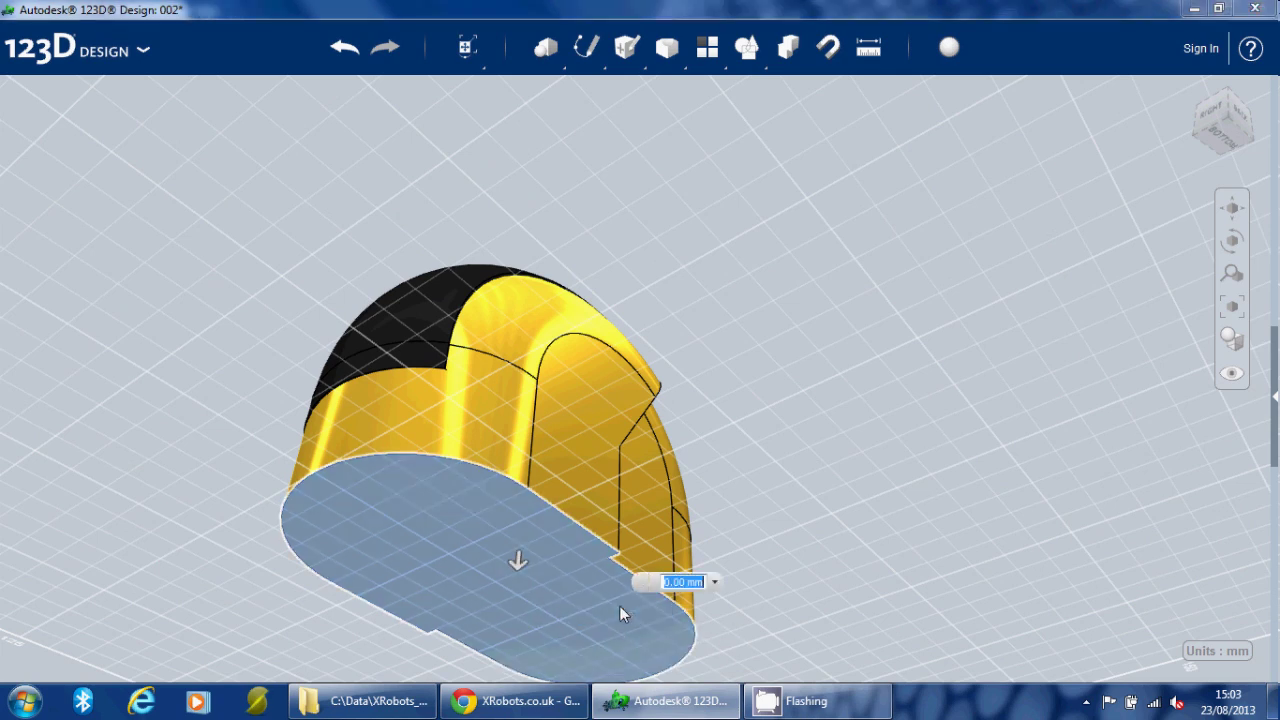
text(5)
key(Return)
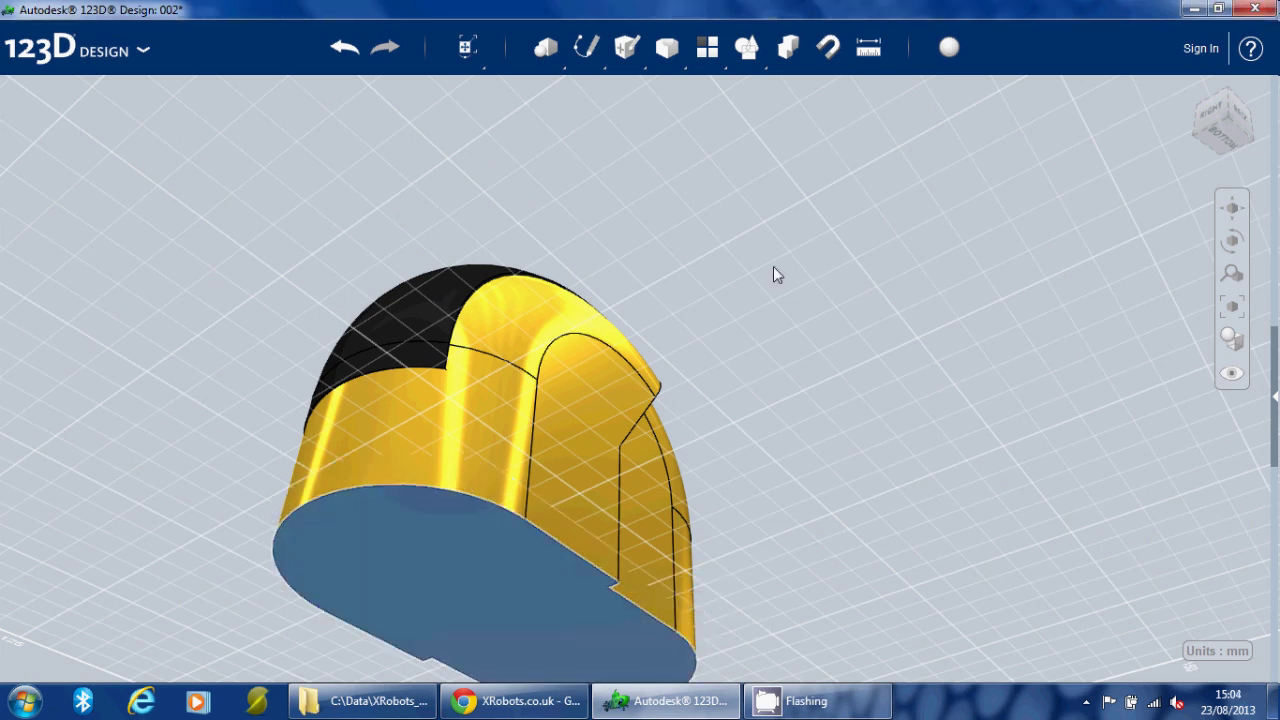
- Place a box with length 10, width 35 and height 55 mm on the grid beside the helmet's flat arched side
right_drag(773, 266, 773, 333)
right_drag(851, 340, 1109, 320)
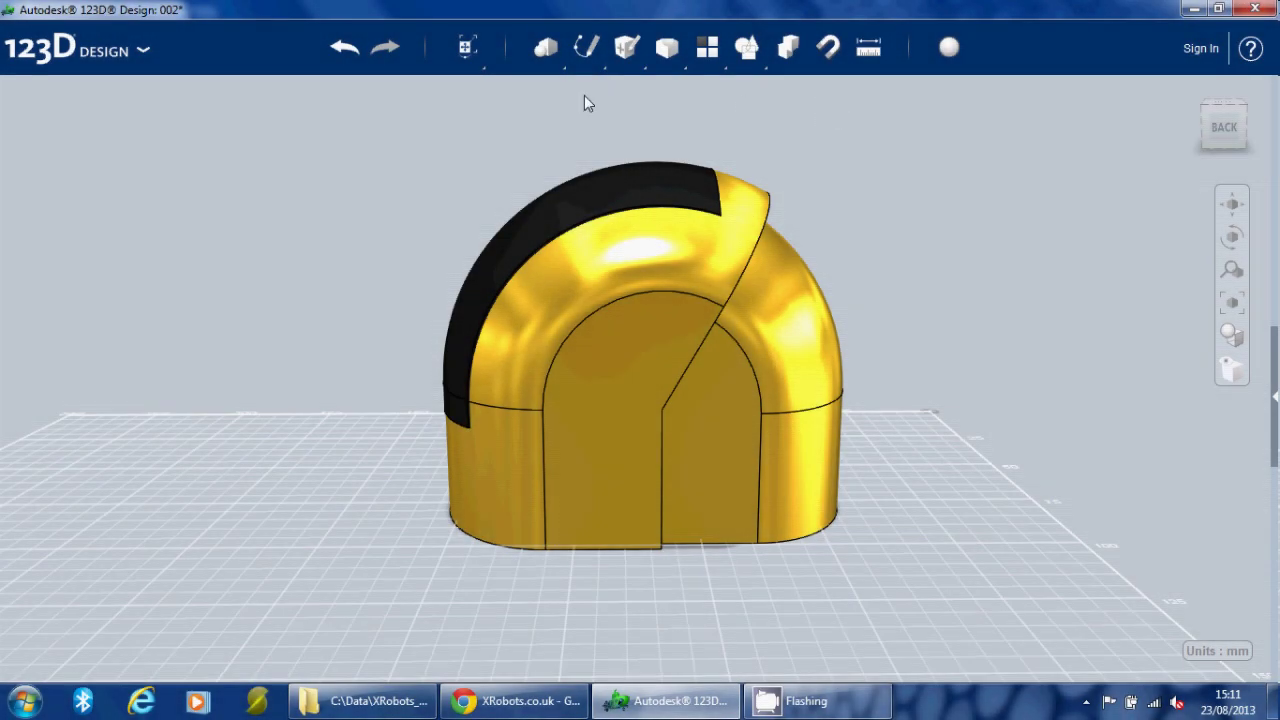
mouse_move(539, 53)
click(548, 92)
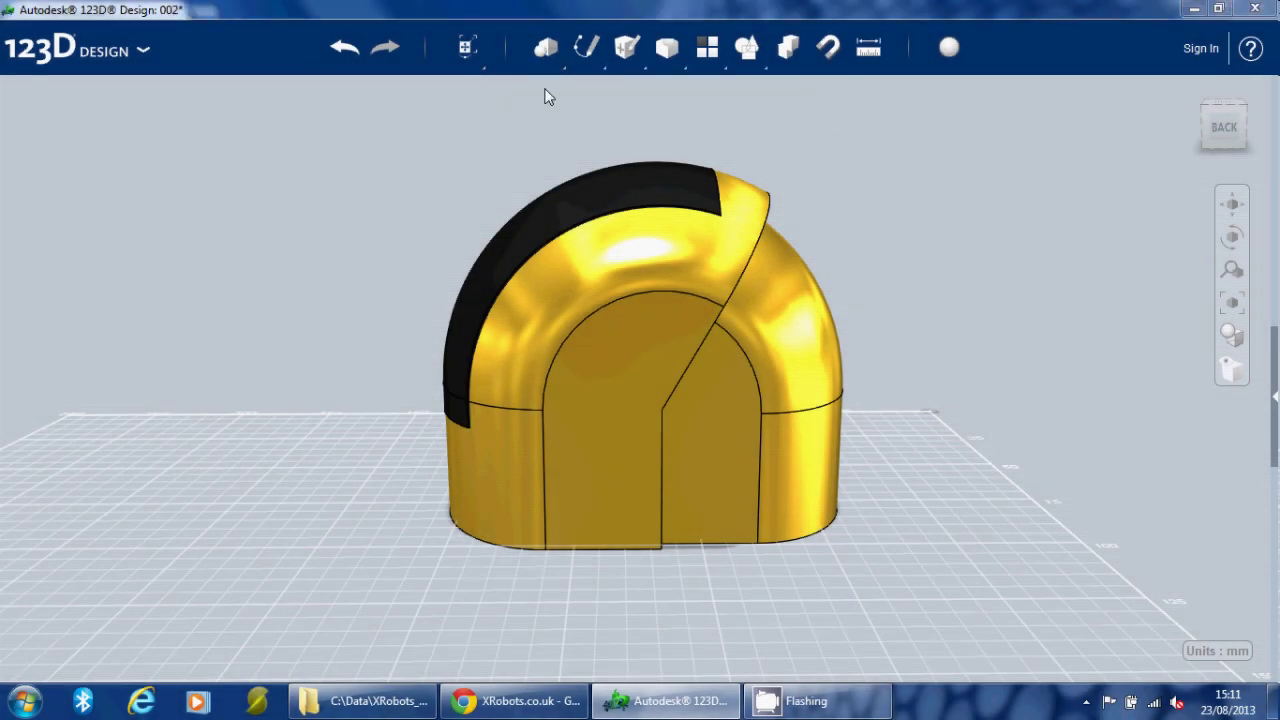
text(35)
key(Tab)
text(10)
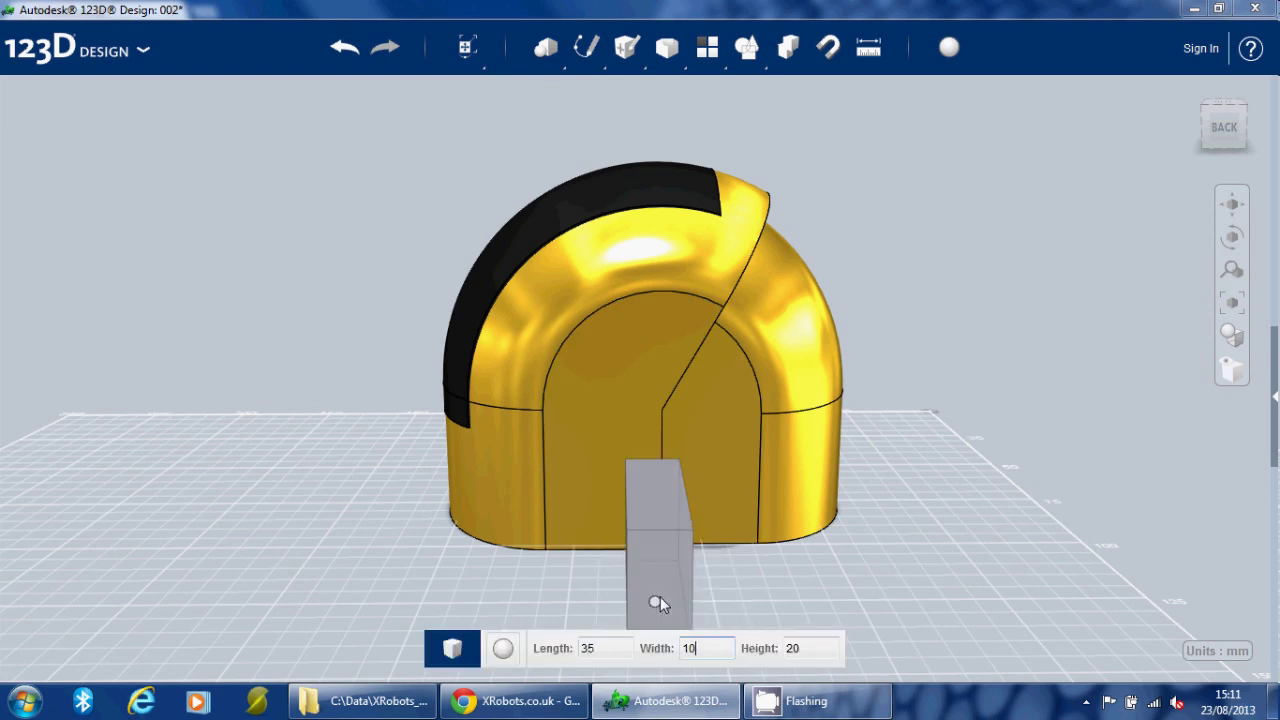
key(Tab)
text(50)
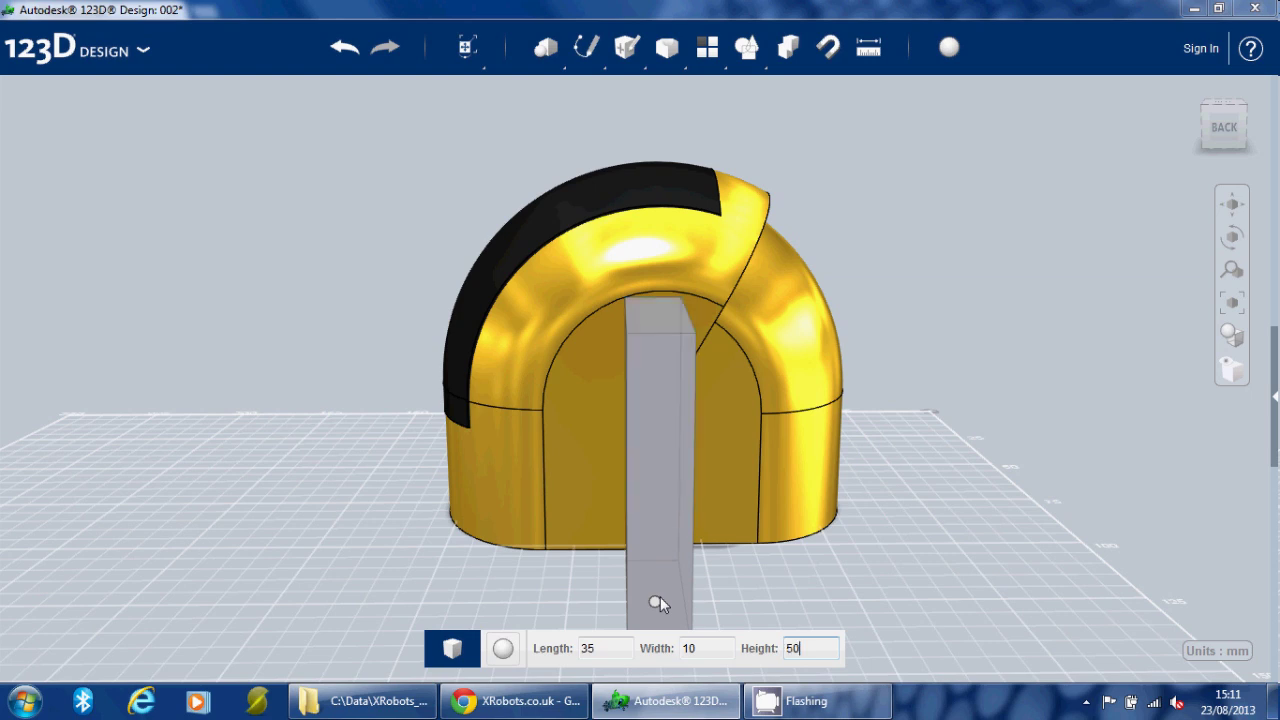
key(Tab)
text(10)
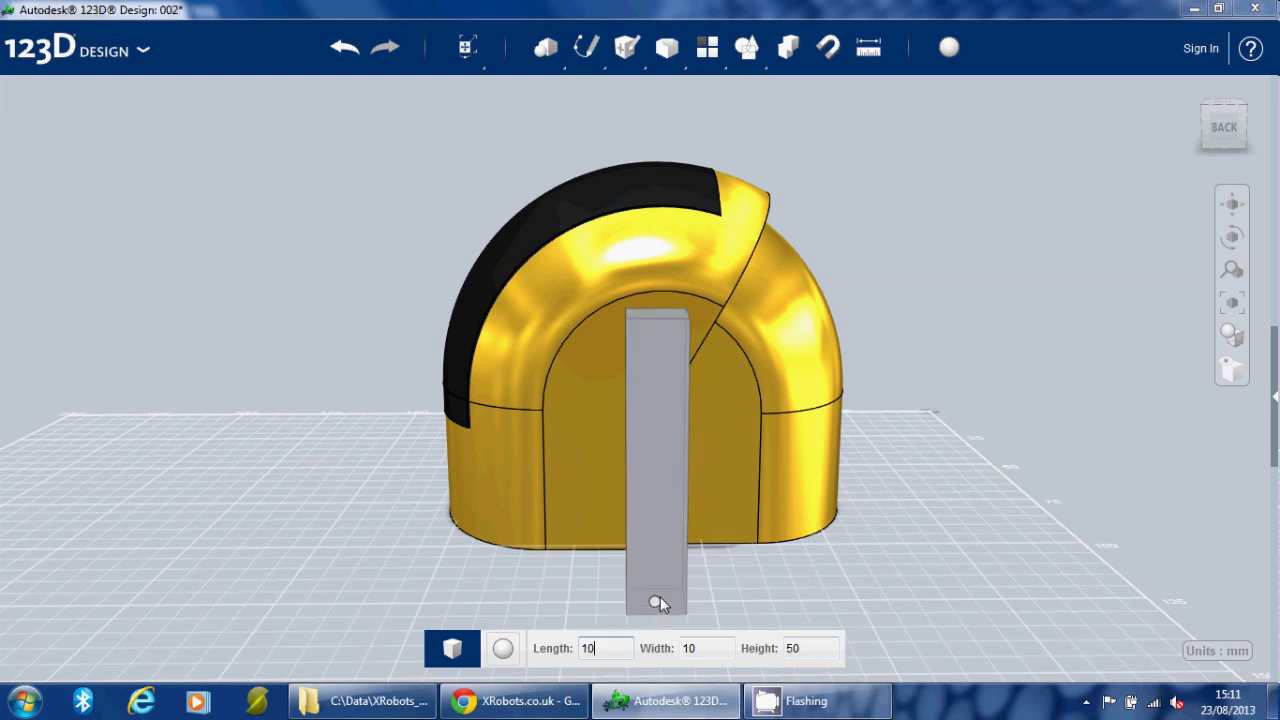
key(Tab)
text(35)
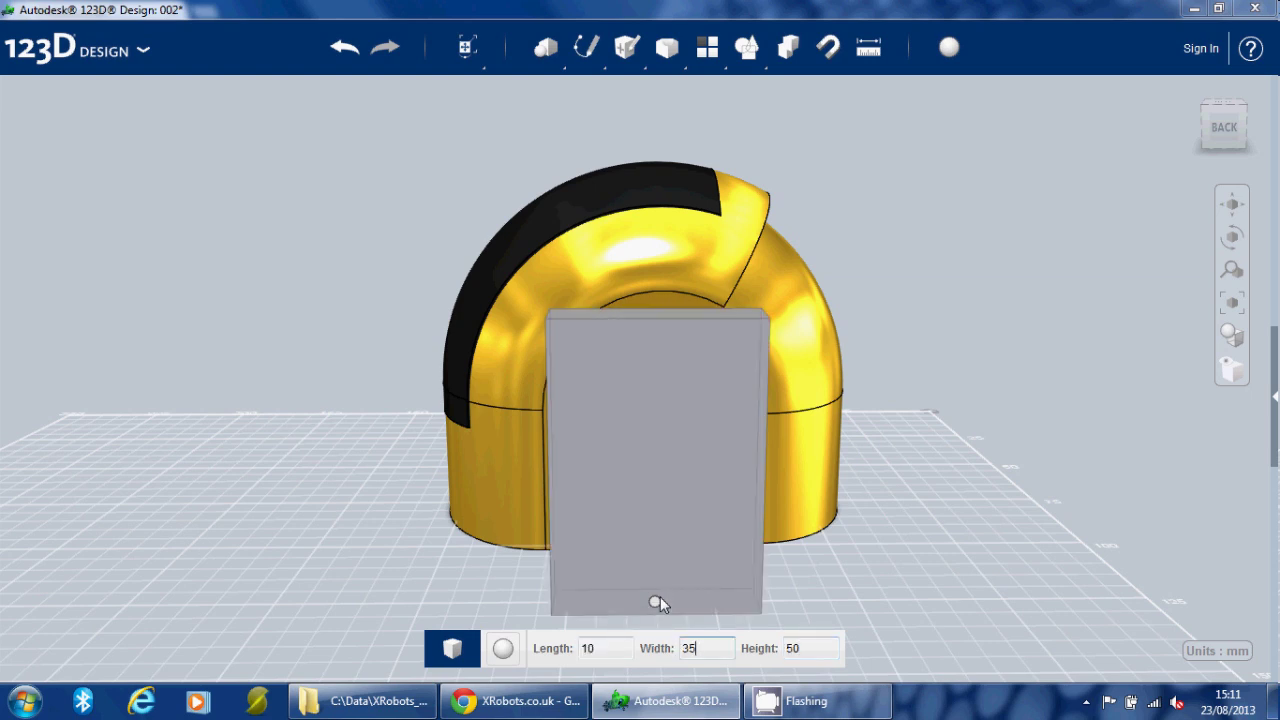
key(Tab)
text(55)
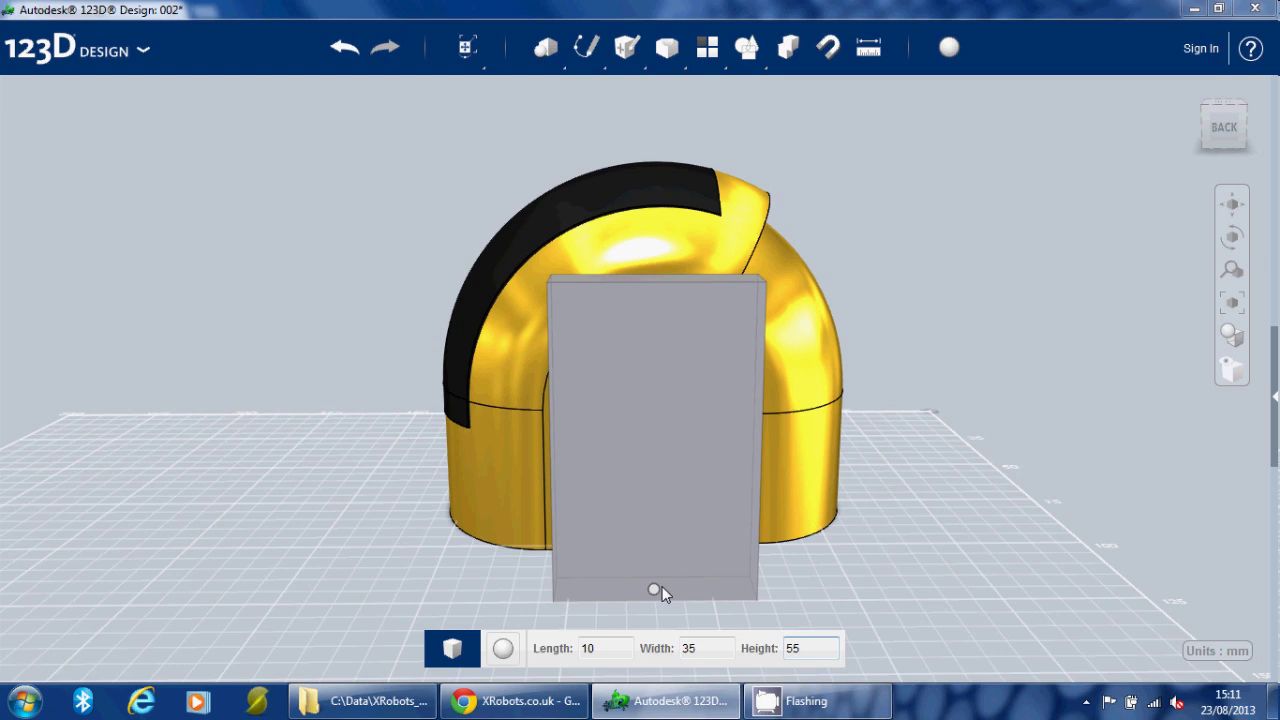
click(662, 590)
- Sketch a 180-degree arc on the box's outer face, centred across its width and spanning from one side edge to the other
right_drag(952, 513, 949, 491)
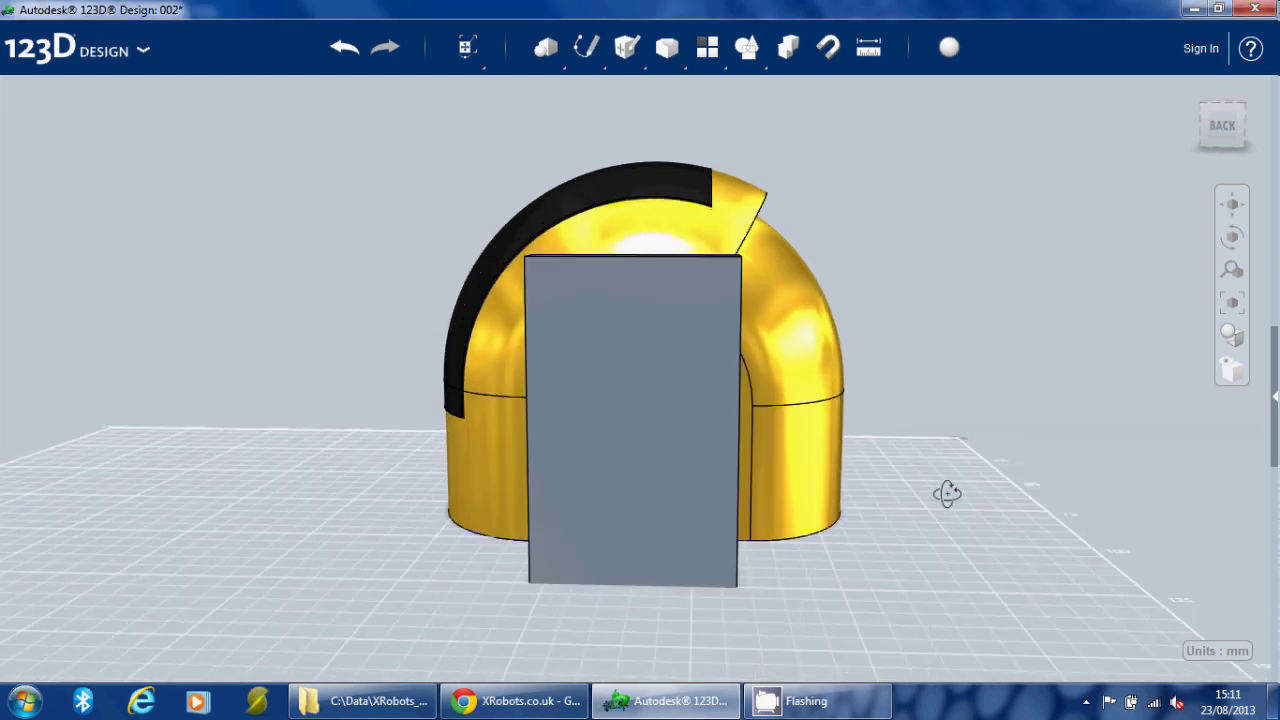
mouse_move(590, 48)
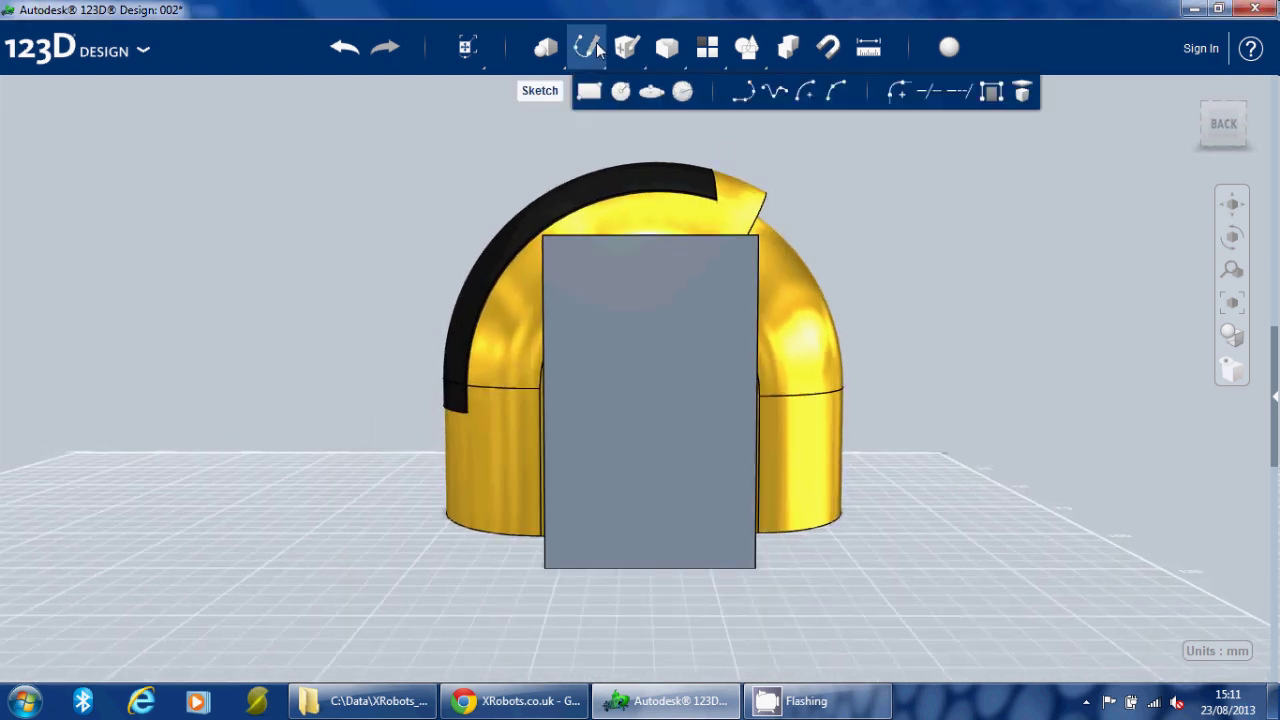
click(808, 92)
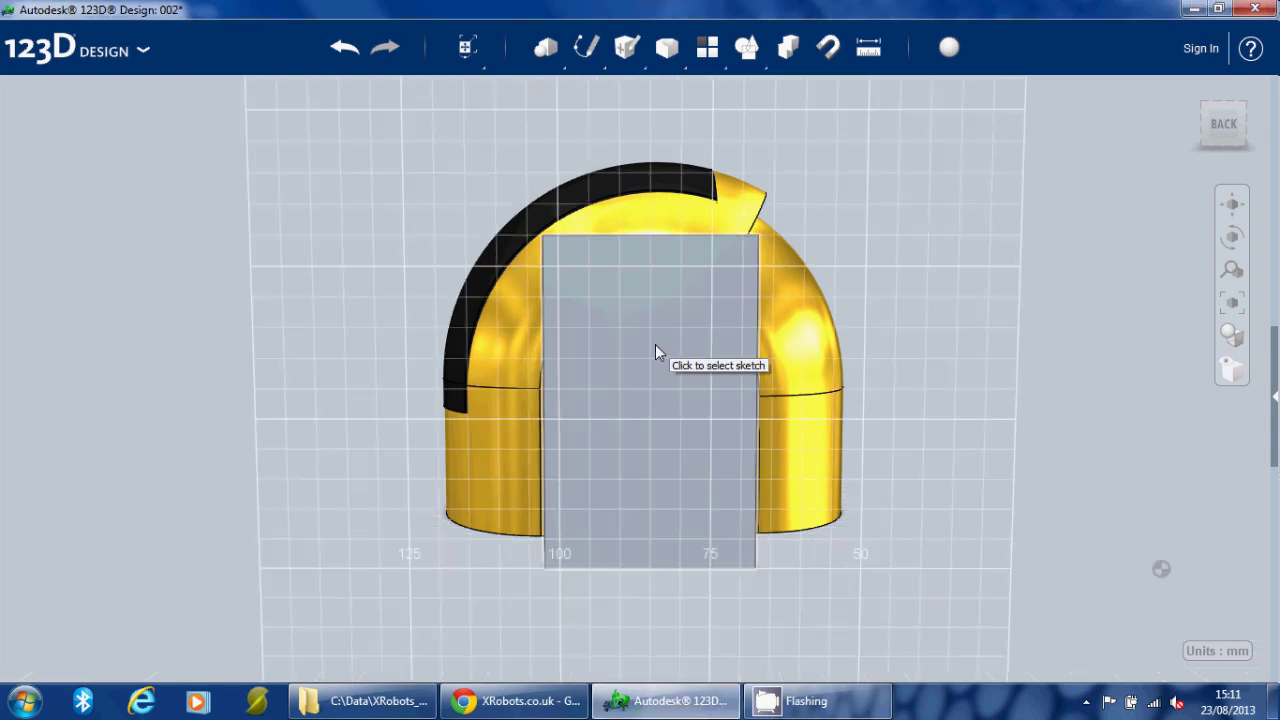
click(656, 351)
click(650, 358)
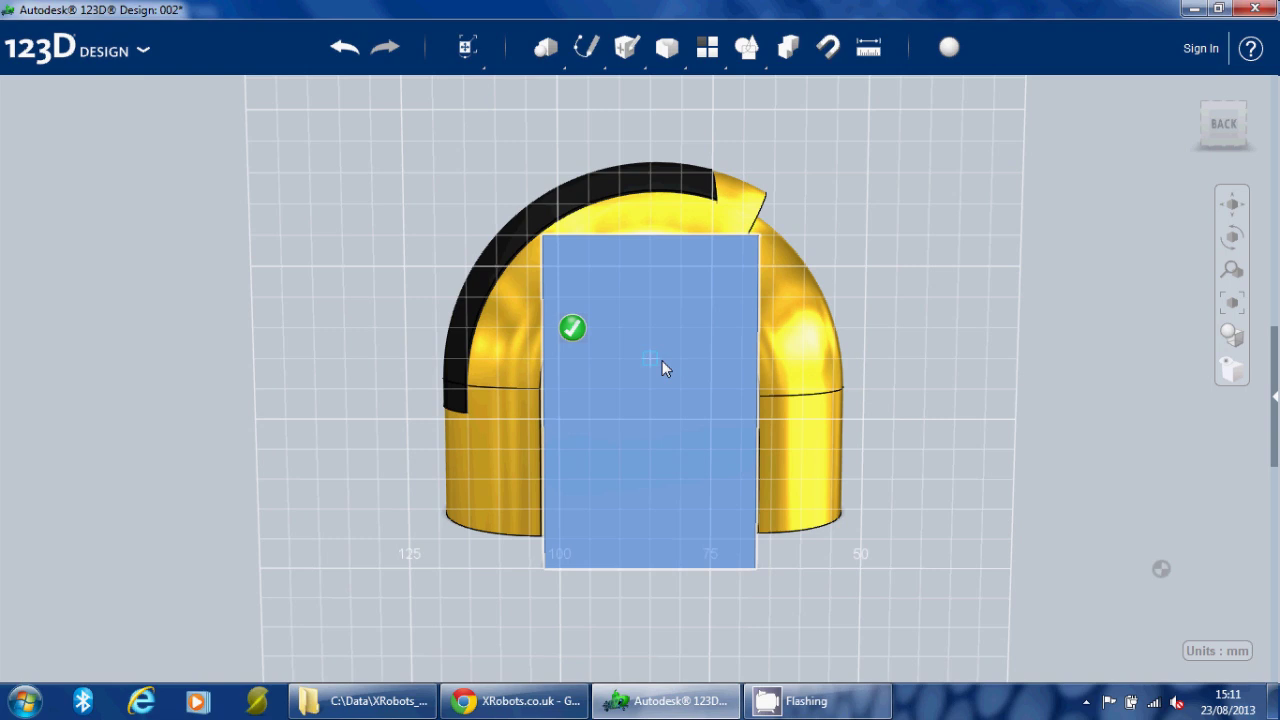
click(757, 359)
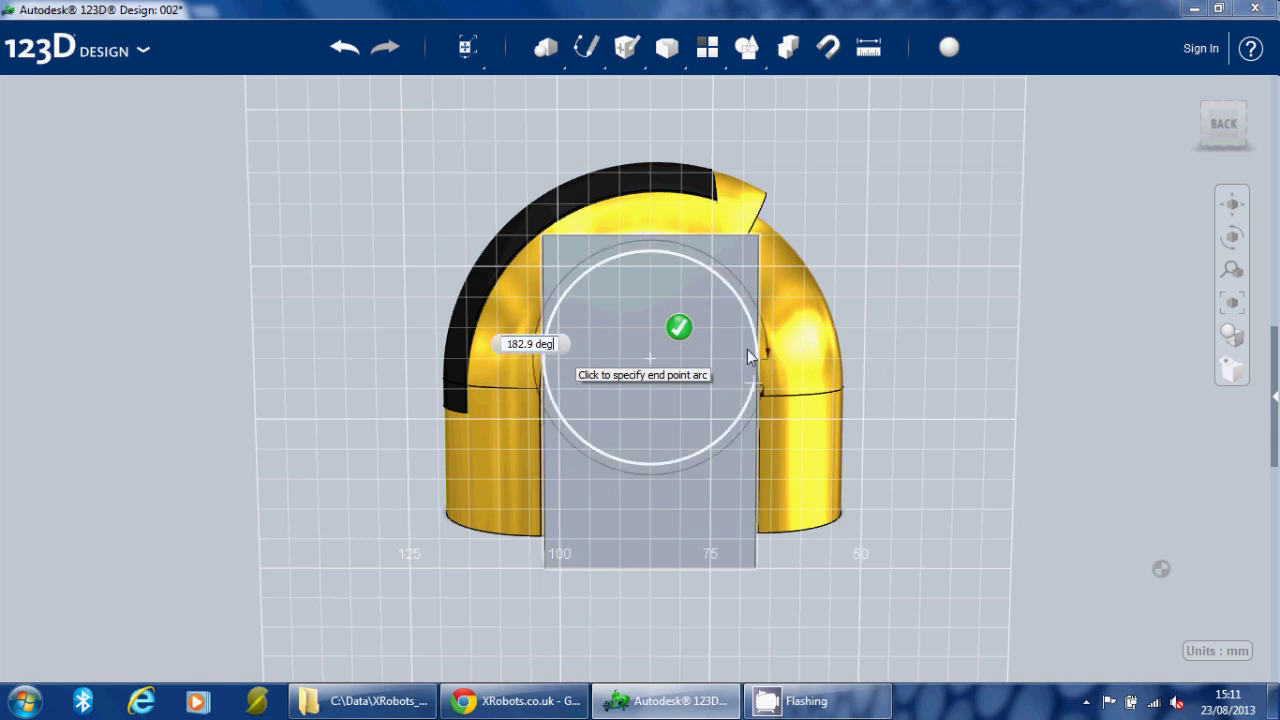
click(563, 378)
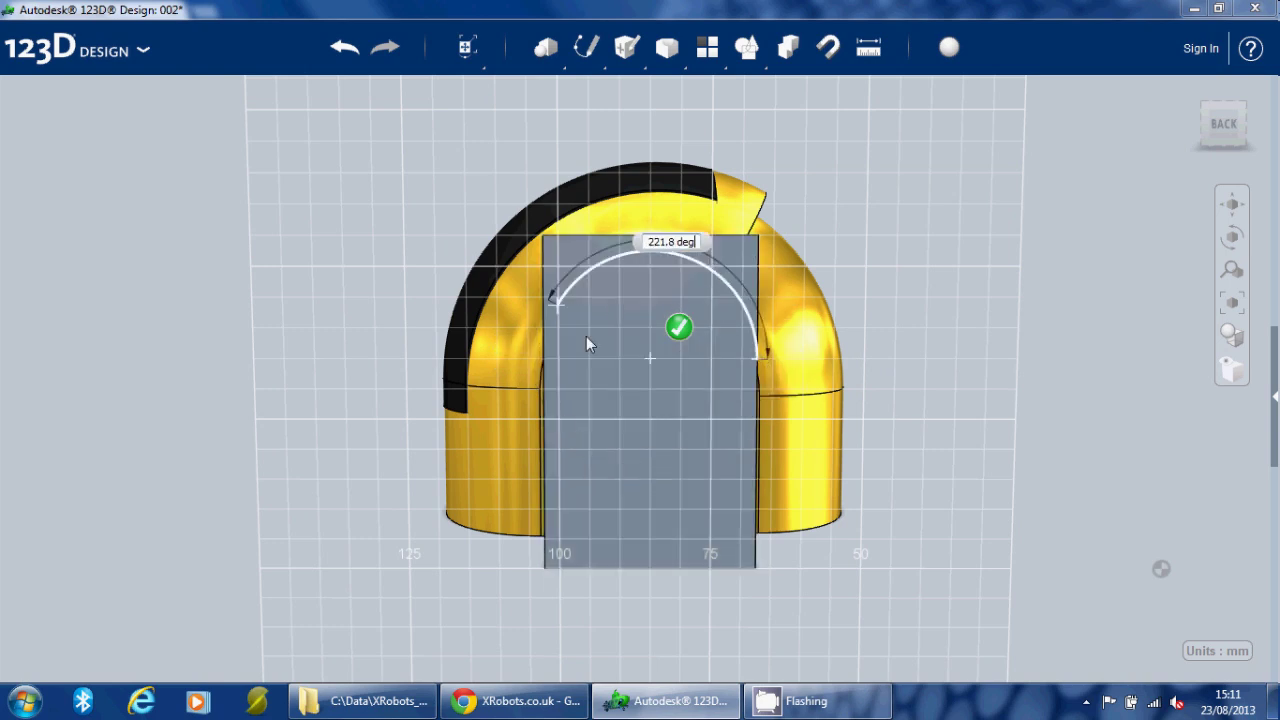
key(BackSpace)
key(BackSpace)
key(BackSpace)
text(0)
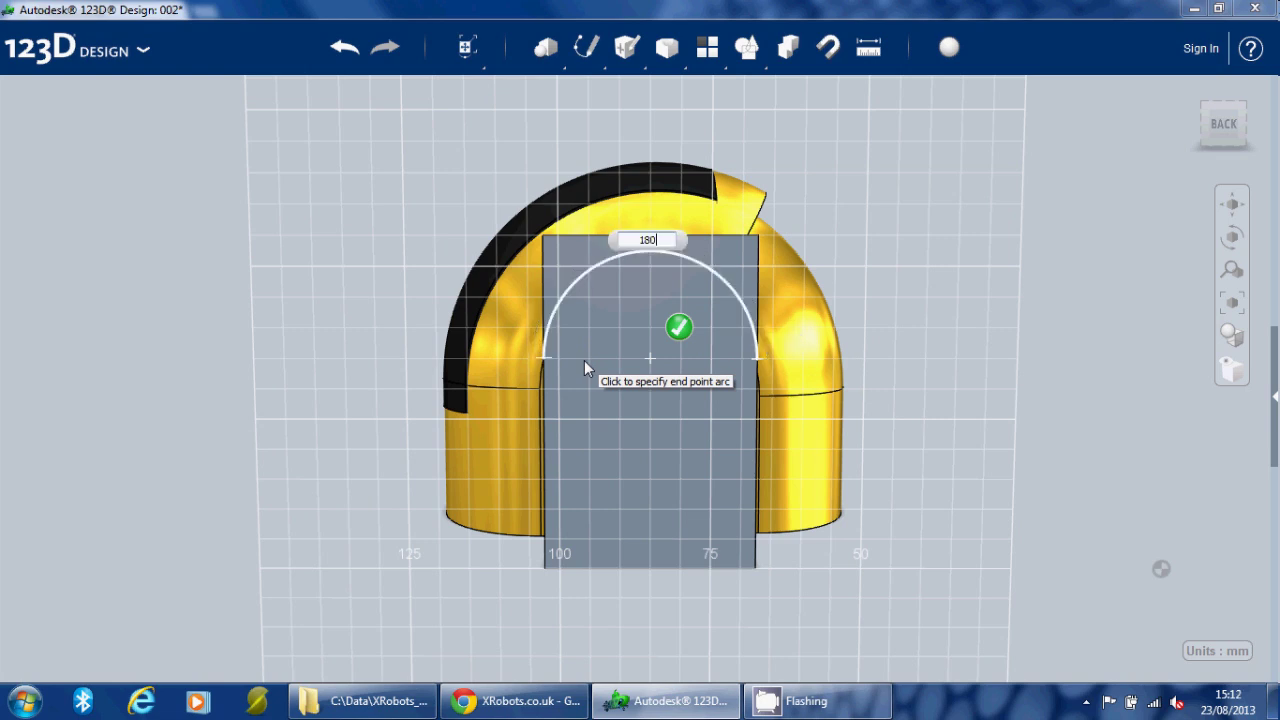
key(Return)
key(Escape)
- Split the box along the sketched arc and remove the corner material above it, leaving a block with a rounded top
mouse_move(667, 47)
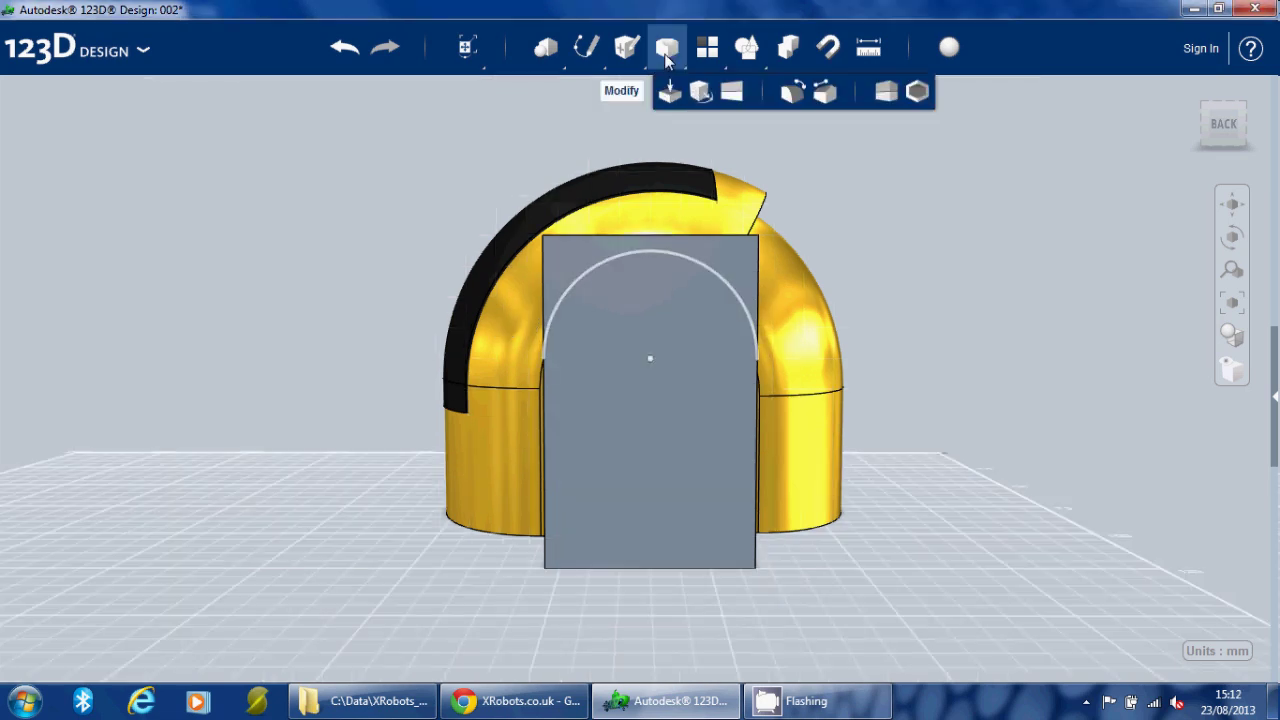
click(882, 105)
click(761, 223)
click(702, 268)
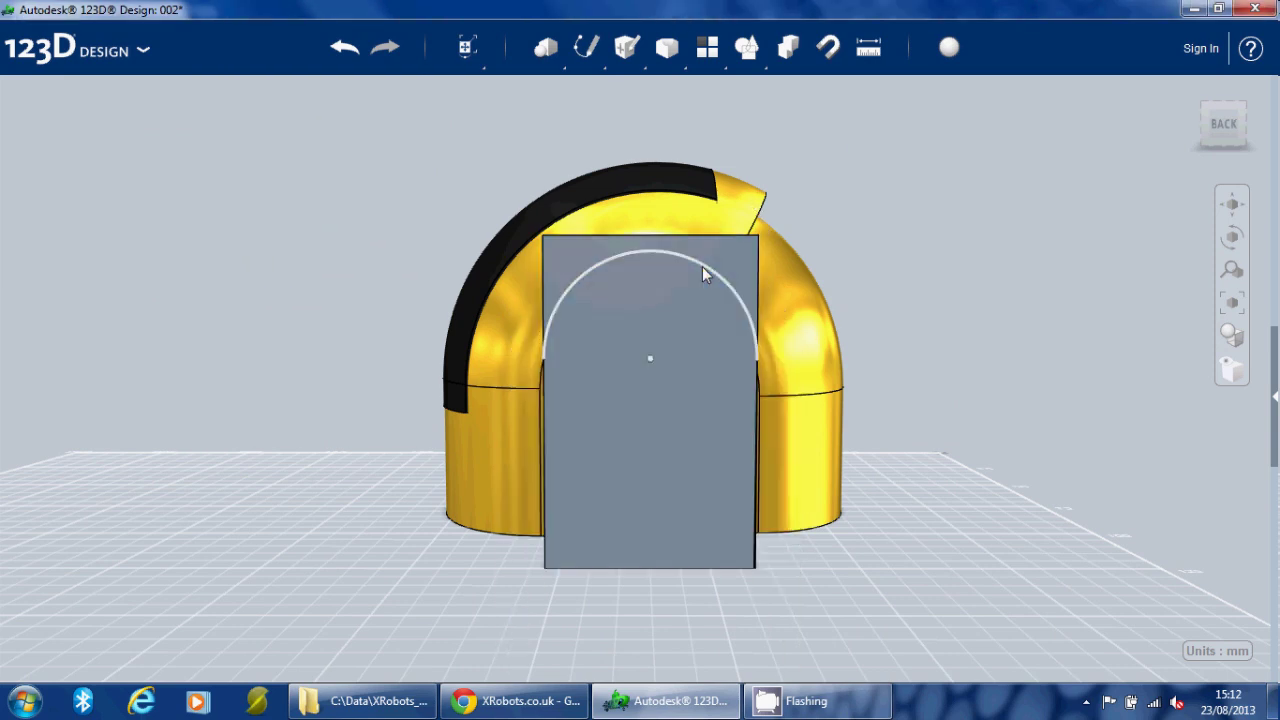
click(750, 248)
click(963, 301)
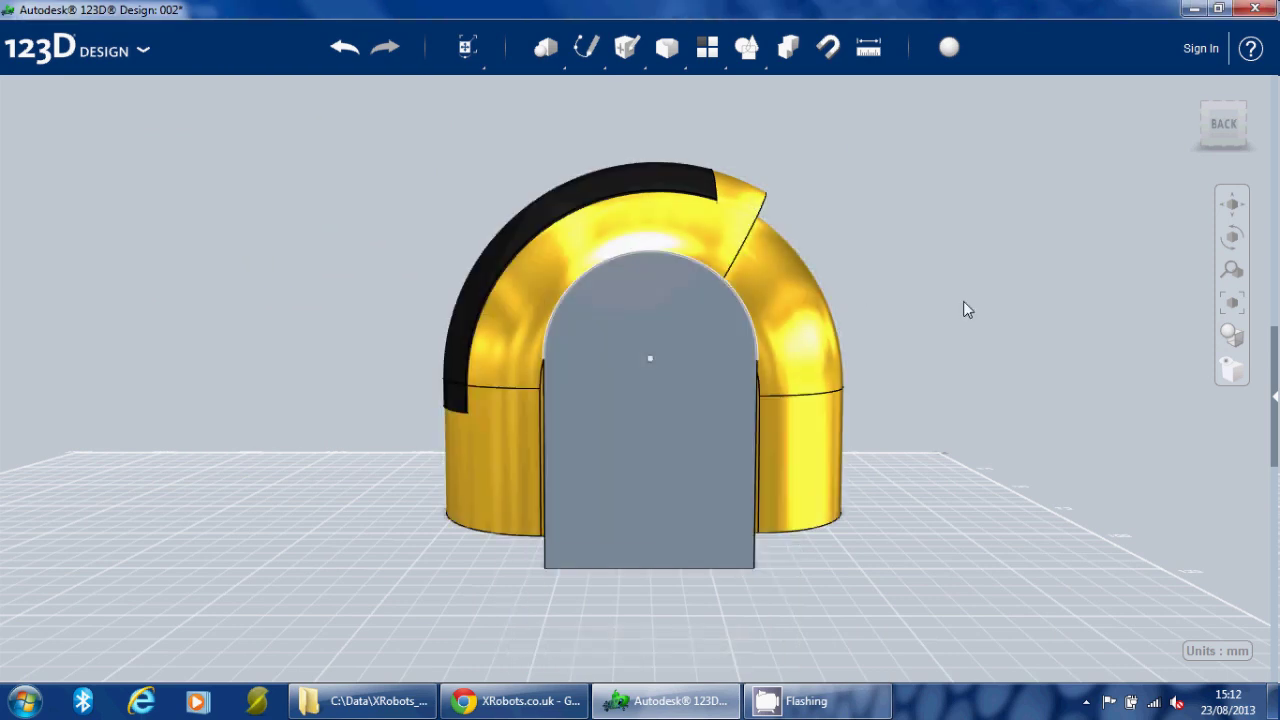
- Move the arched block 17 mm toward the helmet and slightly further so that it sinks partly into the flat side
right_drag(963, 301, 1011, 301)
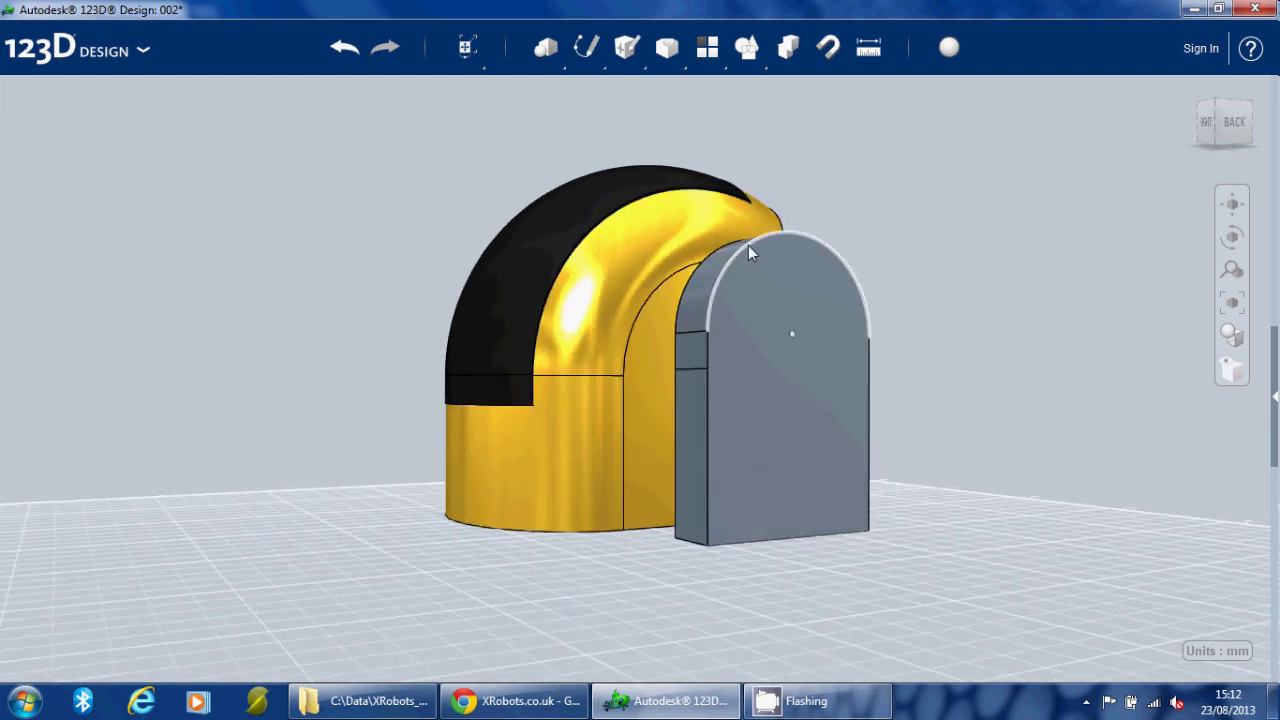
mouse_move(930, 273)
right_down()
mouse_move(1123, 277)
mouse_move(1060, 274)
right_up()
click(876, 348)
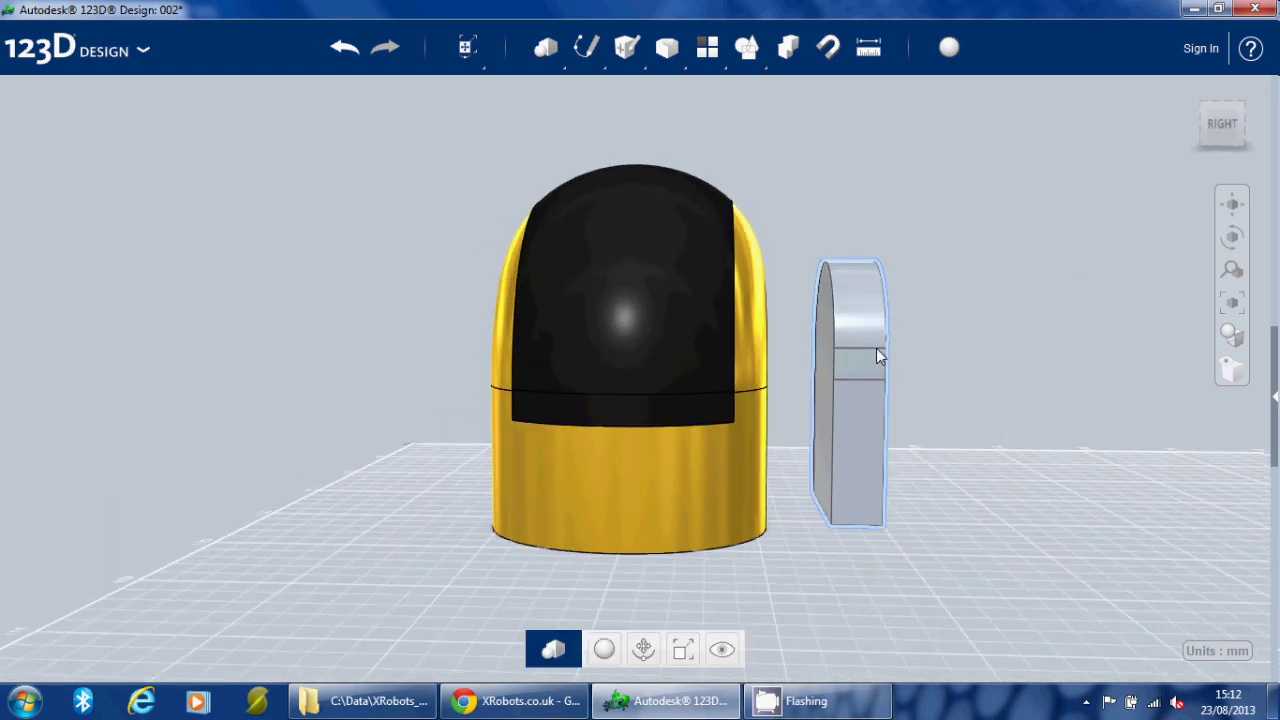
click(659, 648)
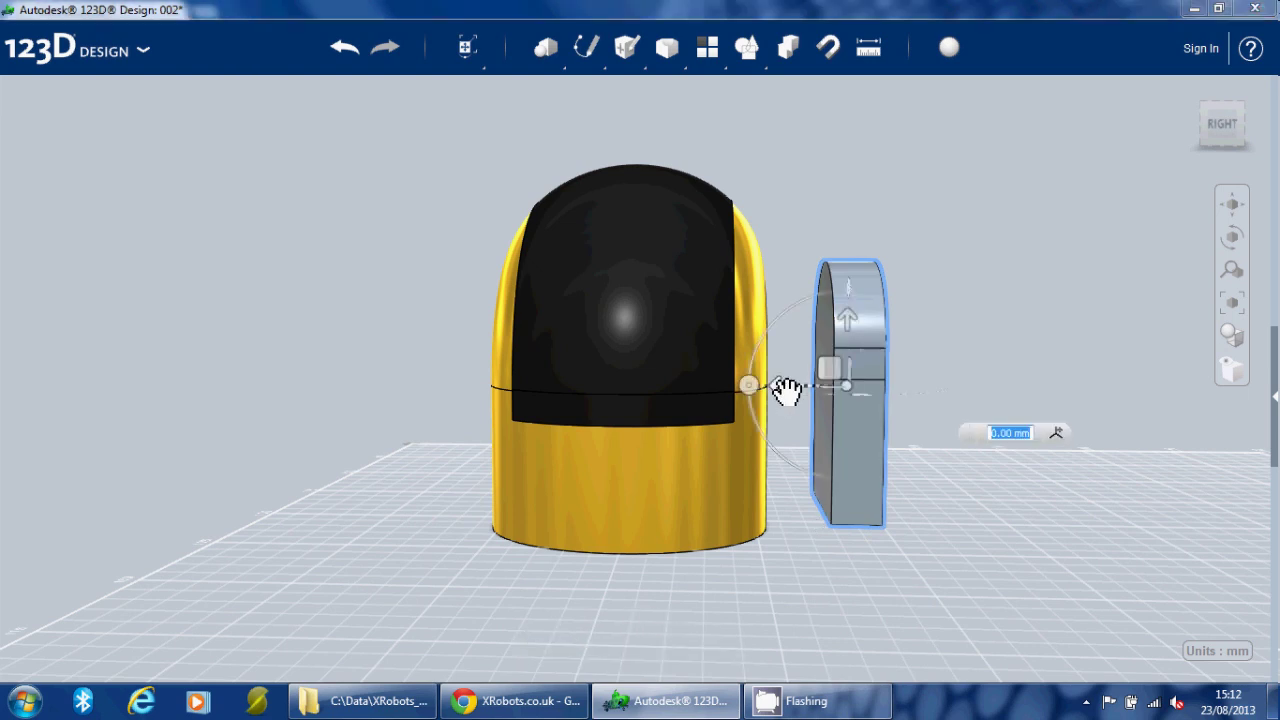
drag(776, 393, 708, 400)
right_drag(883, 566, 874, 423)
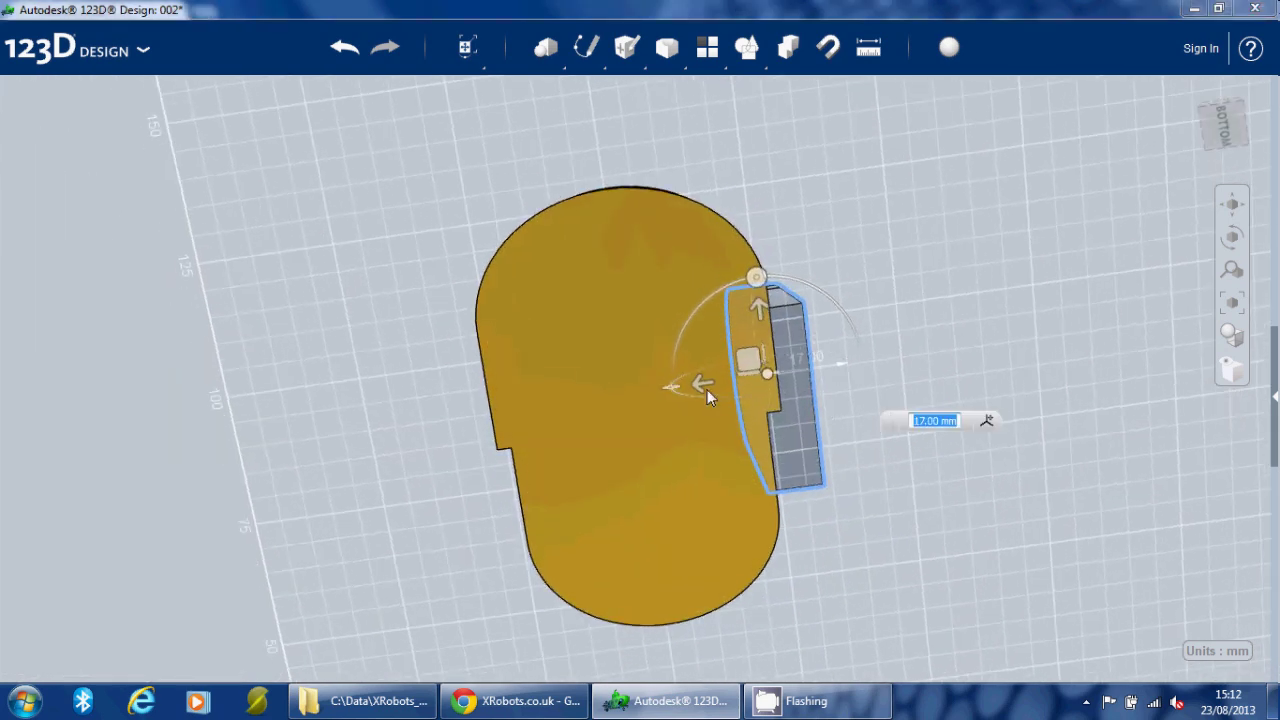
drag(708, 390, 688, 390)
right_drag(862, 278, 840, 352)
right_drag(914, 298, 718, 349)
- Scale the arched block non-uniformly with a Z factor of about 0.84, keeping X and Y at 1
click(718, 349)
mouse_move(461, 59)
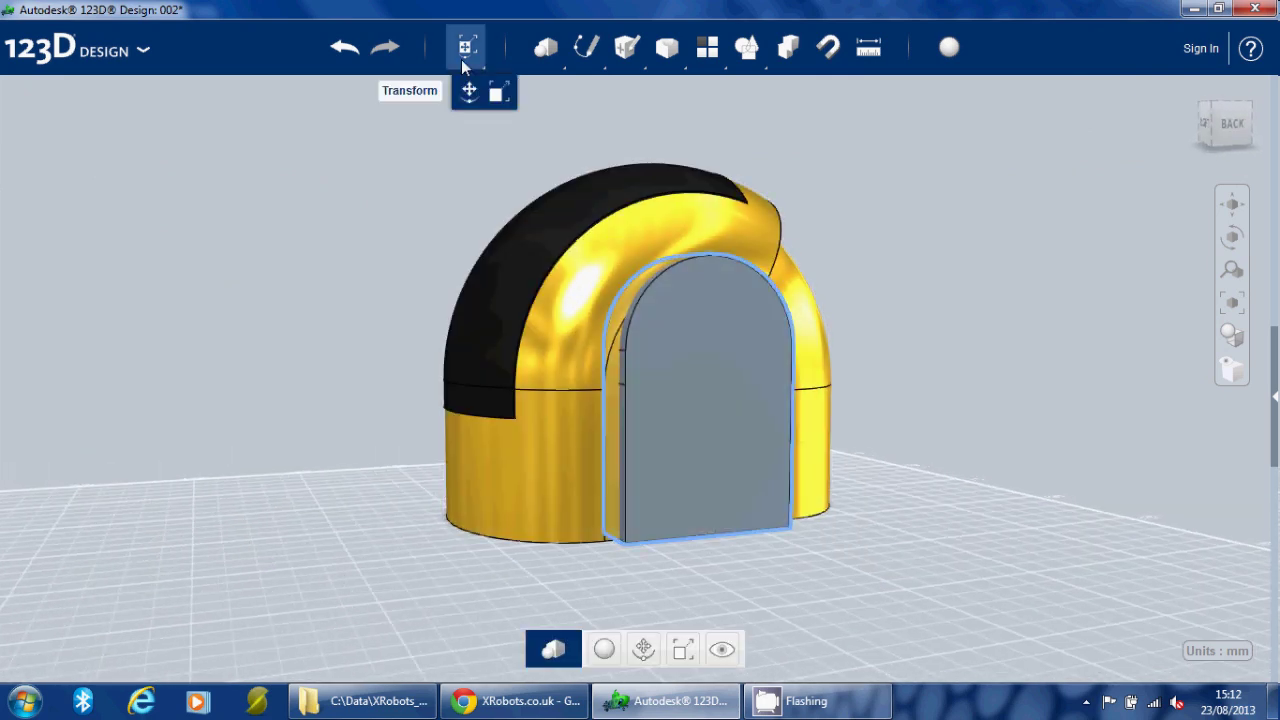
click(493, 90)
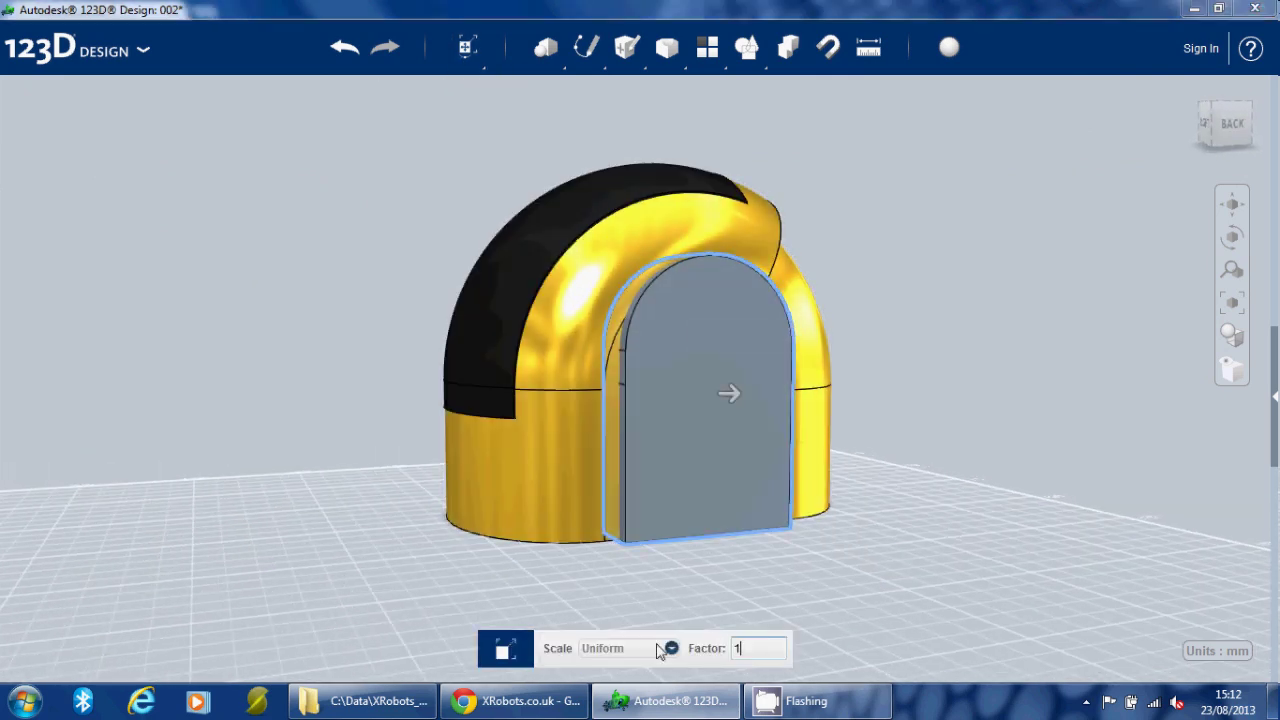
click(657, 652)
click(614, 672)
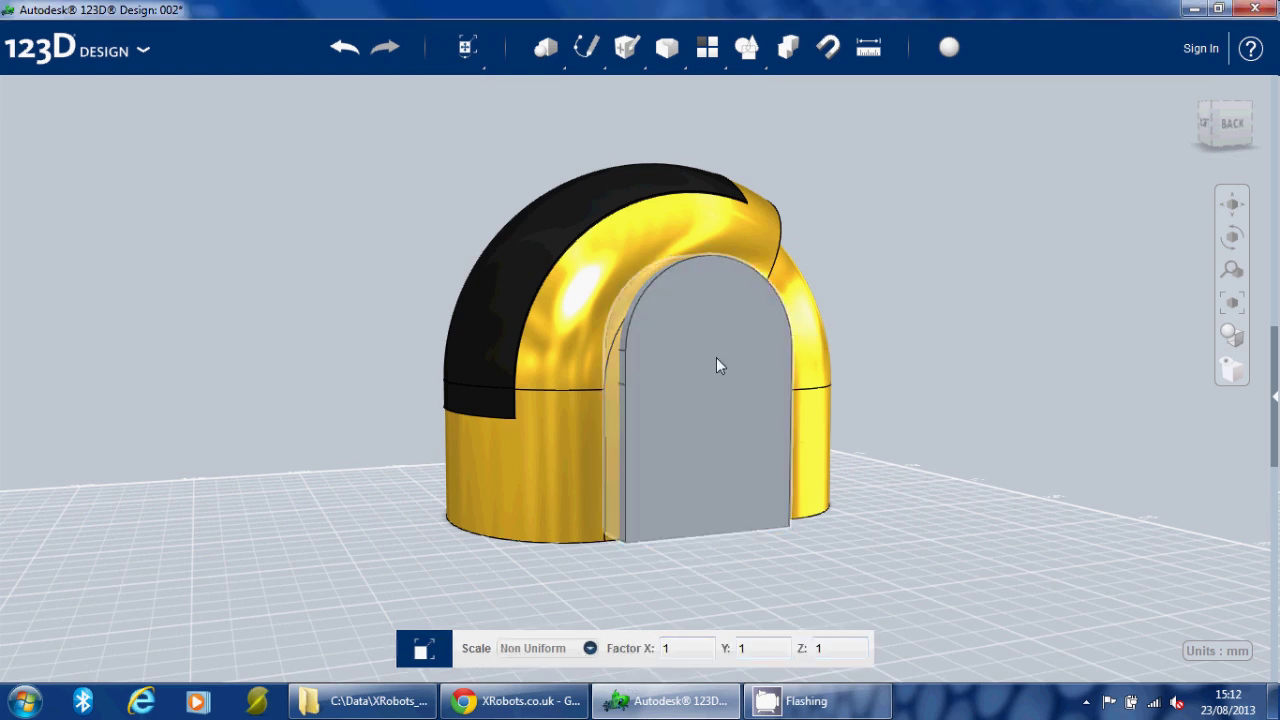
mouse_move(697, 320)
mouse_down()
mouse_move(703, 354)
mouse_move(706, 341)
mouse_up()
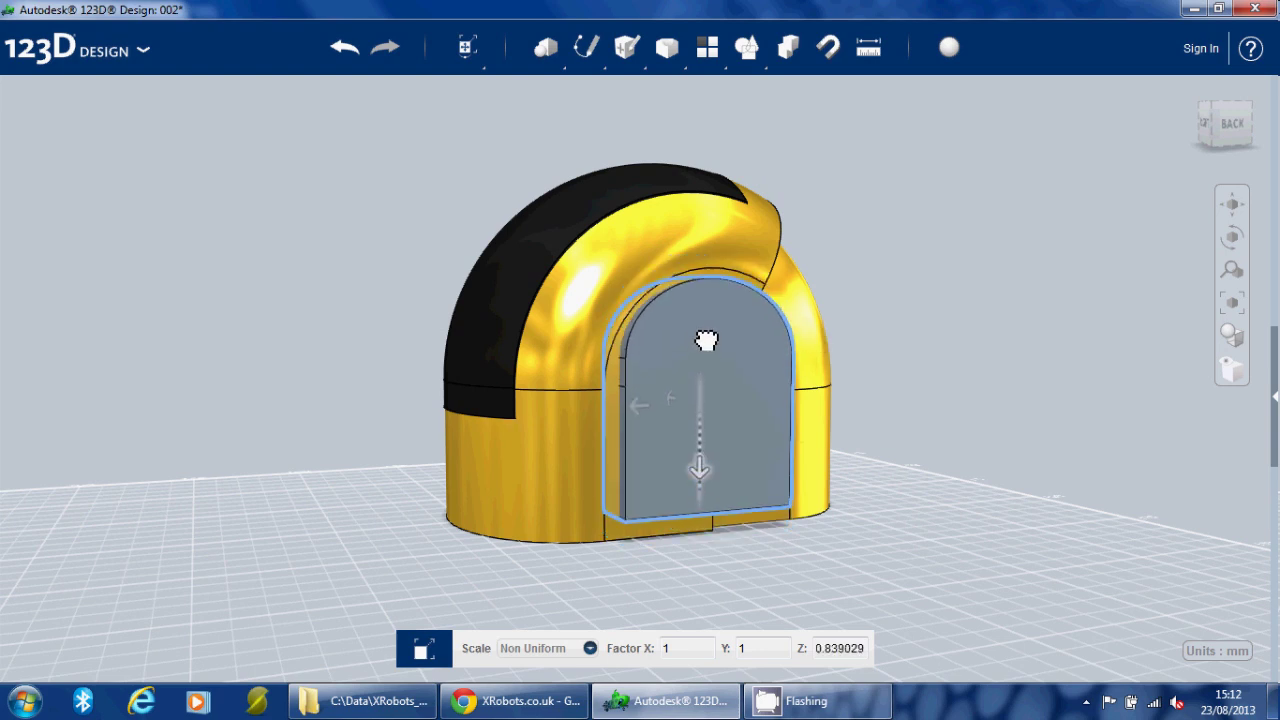
key(Return)
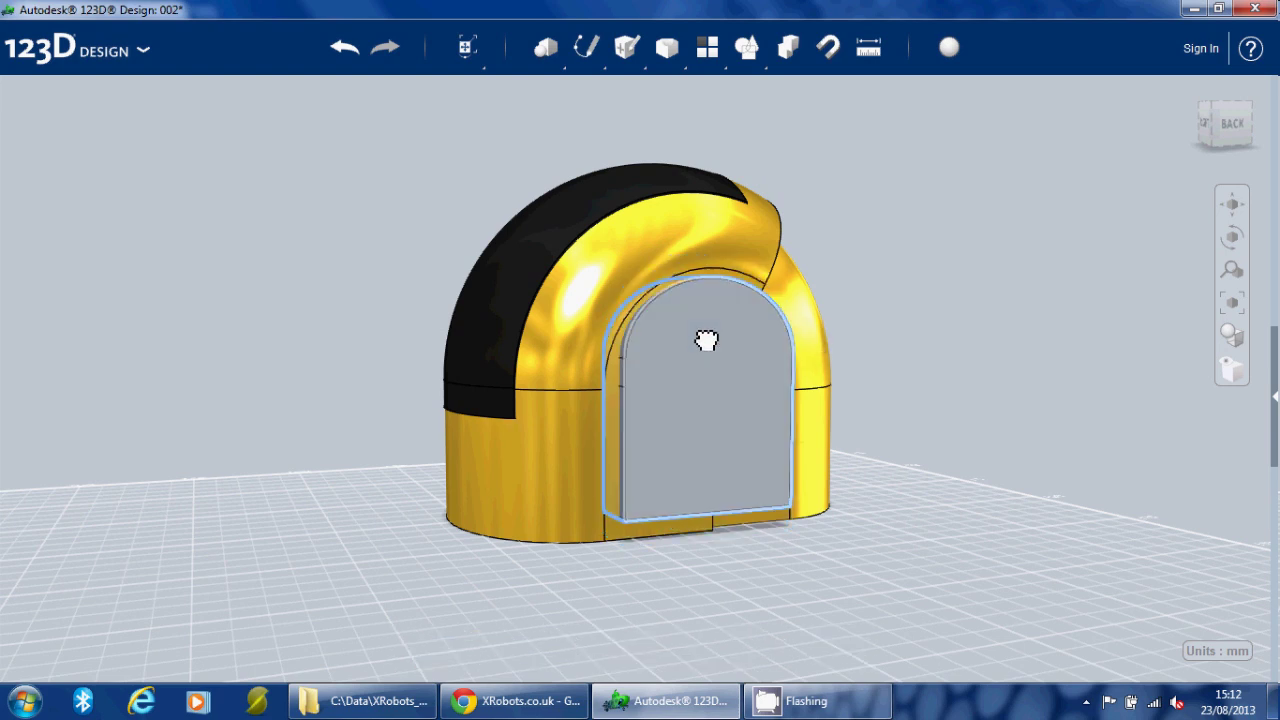
- Lower the arched block by 5 mm on the helmet's side
click(737, 370)
key(ctrl+t)
drag(711, 334, 709, 361)
right_drag(894, 357, 867, 349)
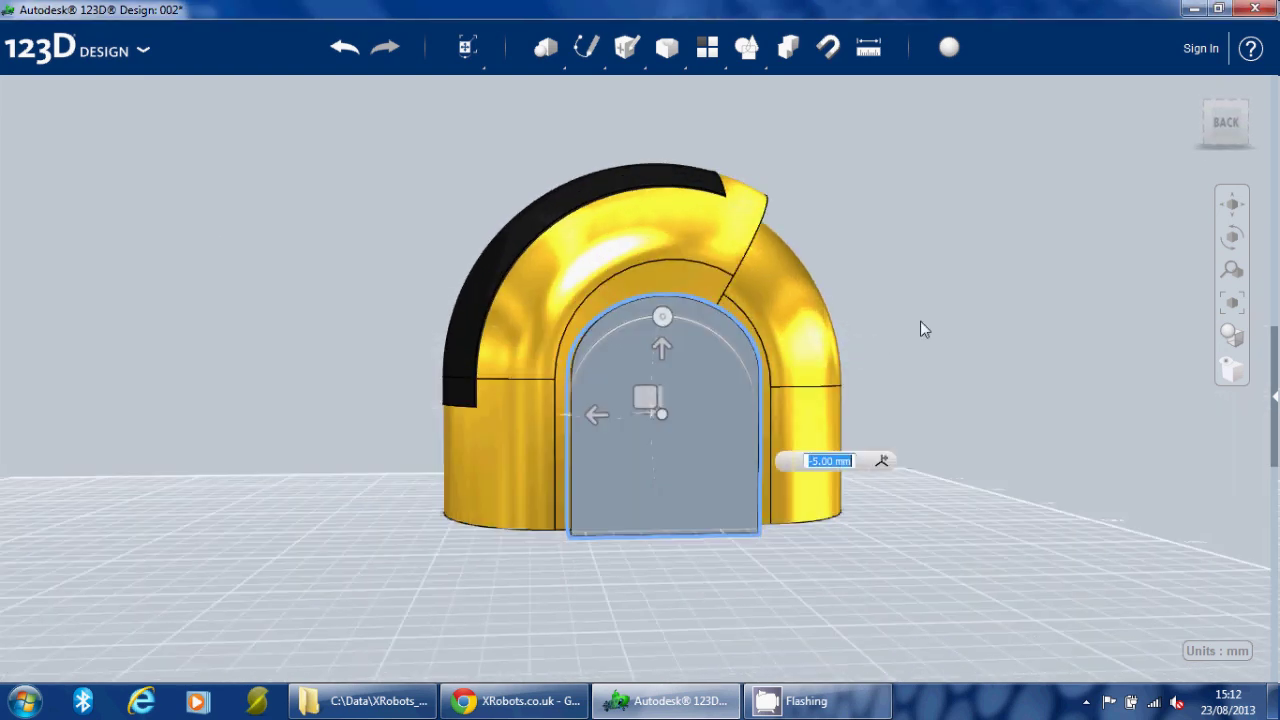
drag(916, 324, 1027, 179)
drag(1000, 302, 1000, 304)
click(920, 291)
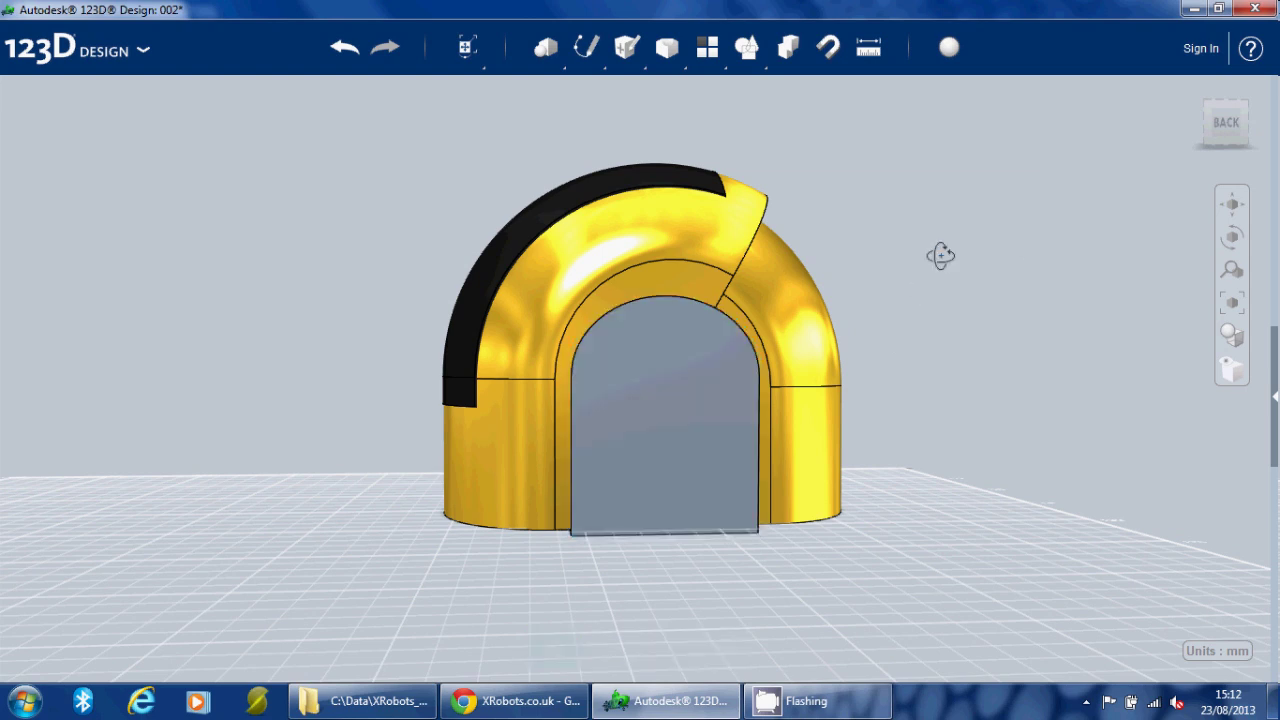
- Pull the arched block's outer face outward by 3 mm with Press/Pull
right_drag(934, 254, 903, 209)
click(727, 483)
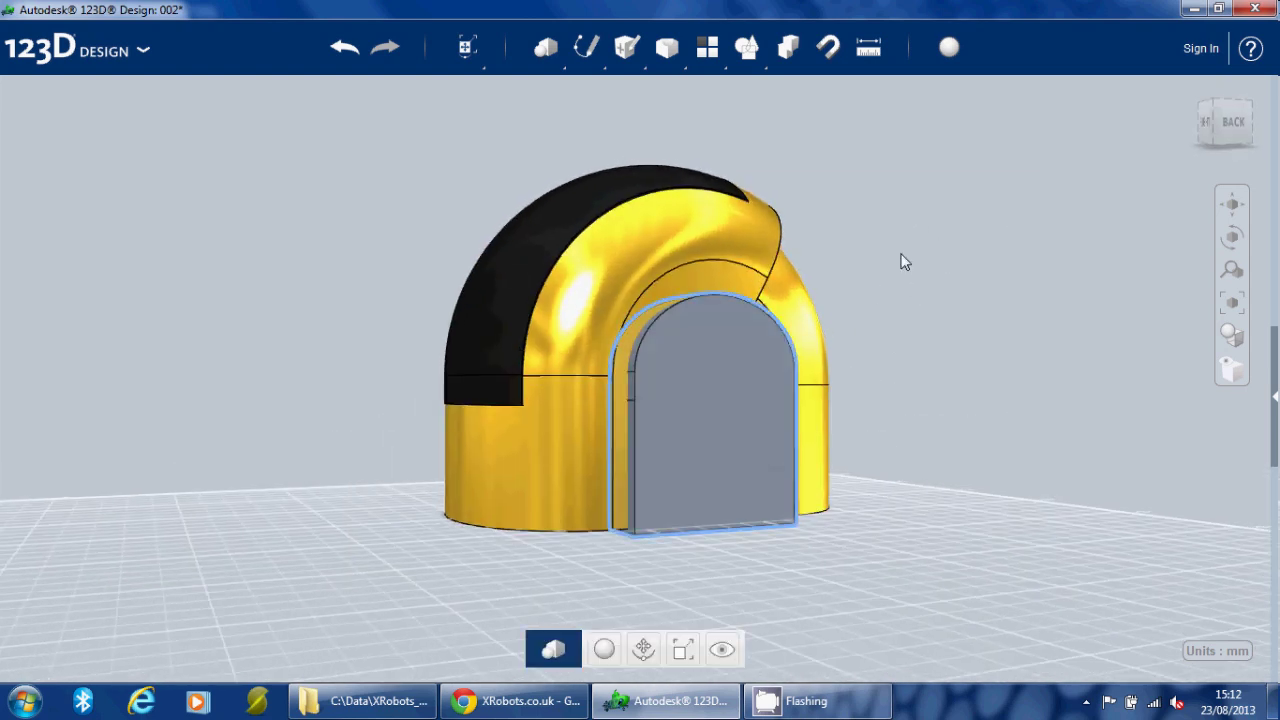
click(700, 404)
mouse_move(726, 486)
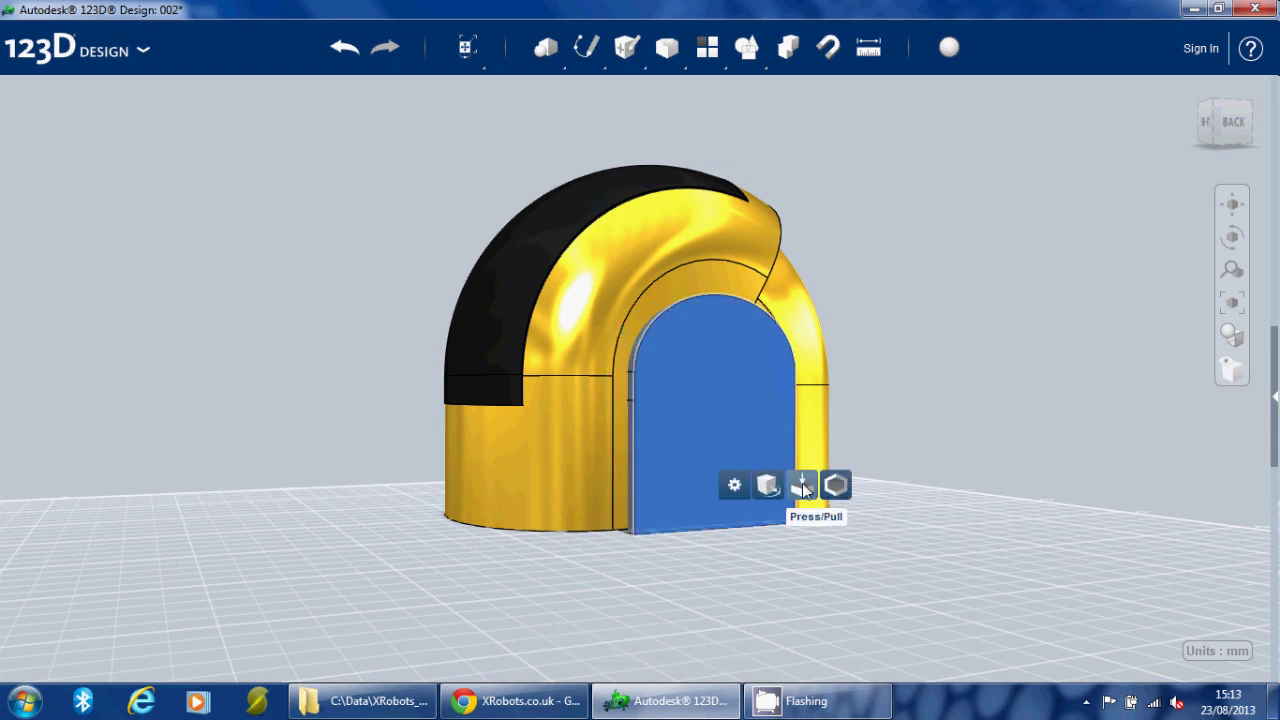
click(802, 483)
drag(723, 409, 731, 416)
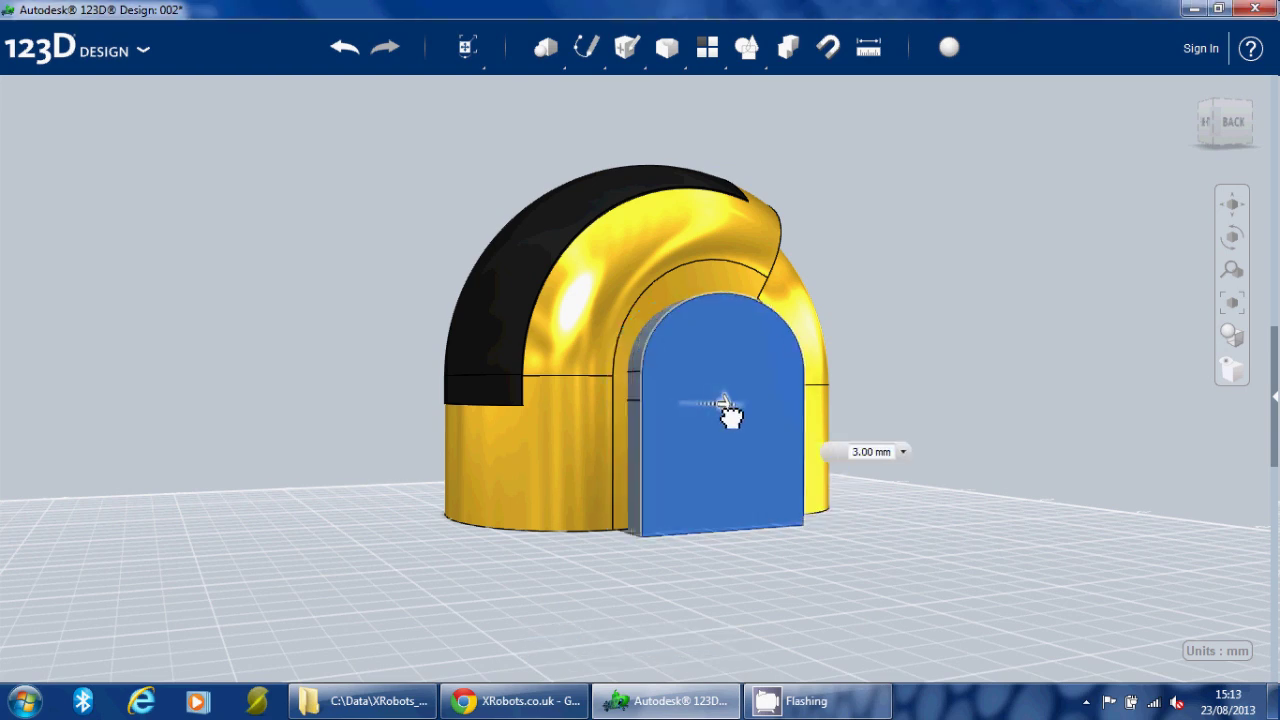
drag(914, 329, 884, 208)
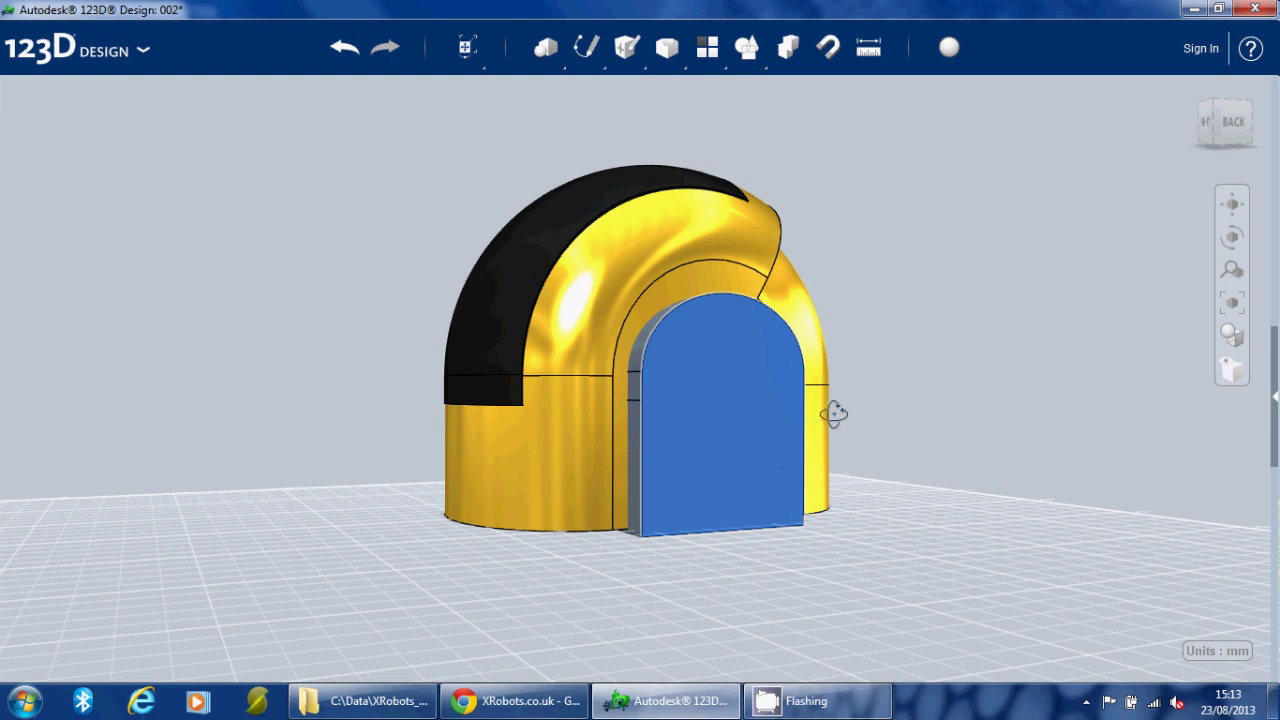
- Raise the arched block by 4 mm on the helmet's side
click(767, 385)
right_drag(767, 385, 784, 531)
key(ctrl+t)
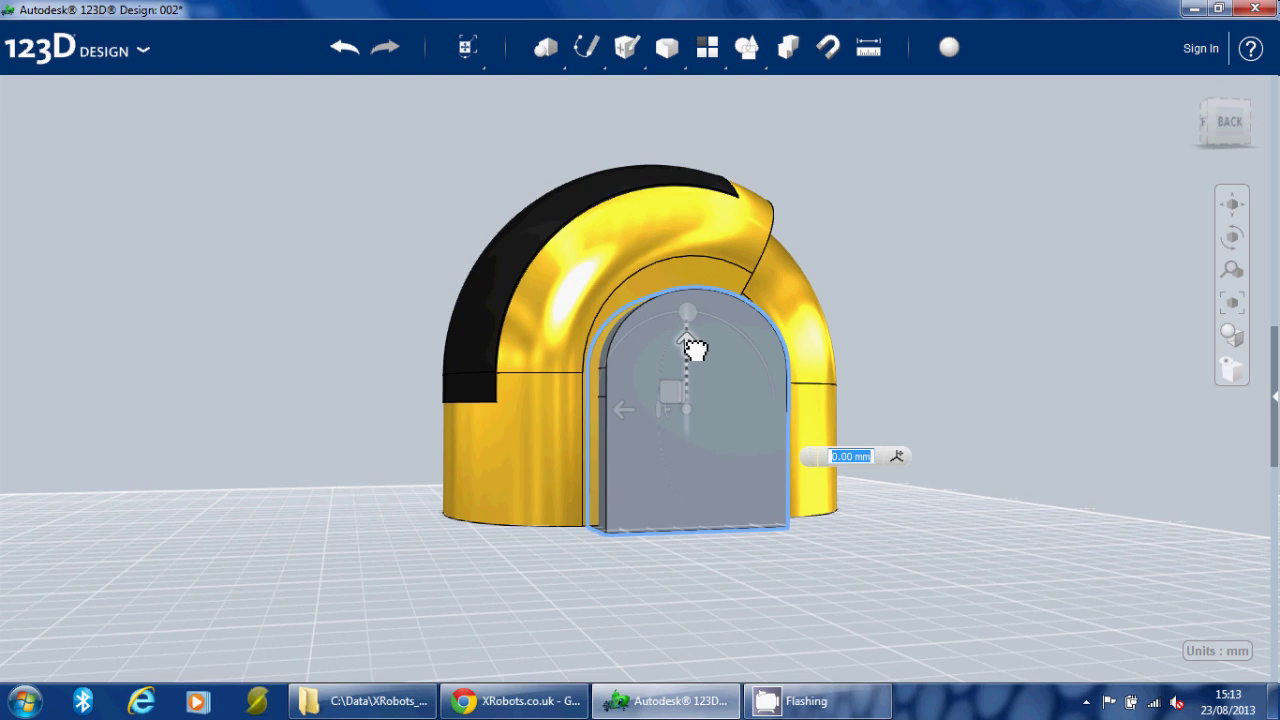
drag(693, 345, 693, 333)
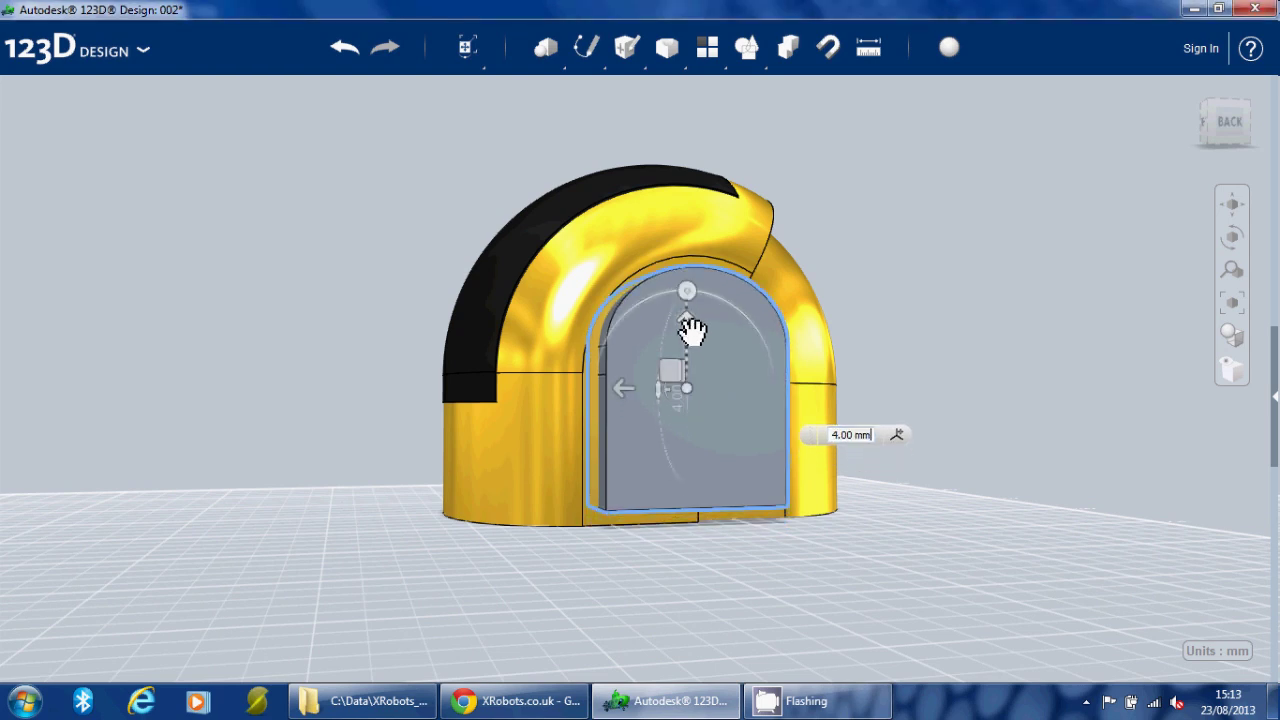
- Undo the last edit attempt and extend the arched block by pulling its bottom face down toward the helmet's base
drag(886, 294, 953, 406)
right_drag(953, 406, 909, 320)
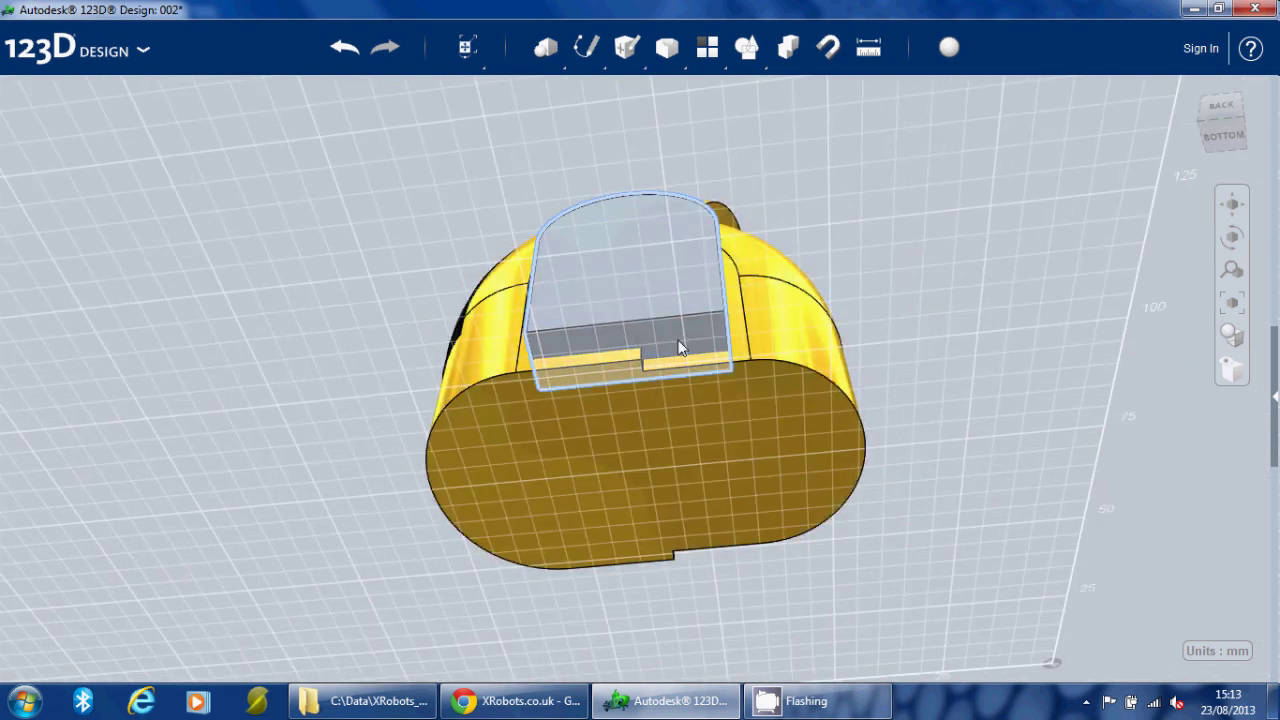
key(ctrl+z)
key(ctrl+z)
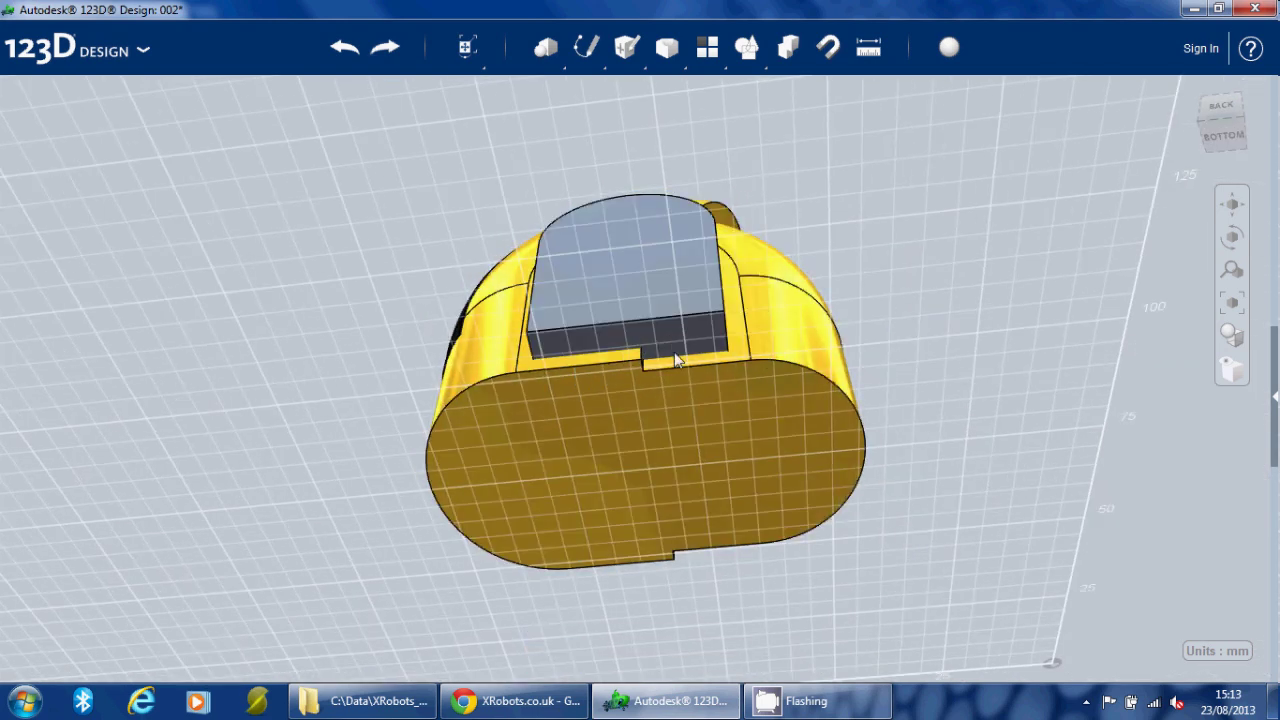
click(668, 331)
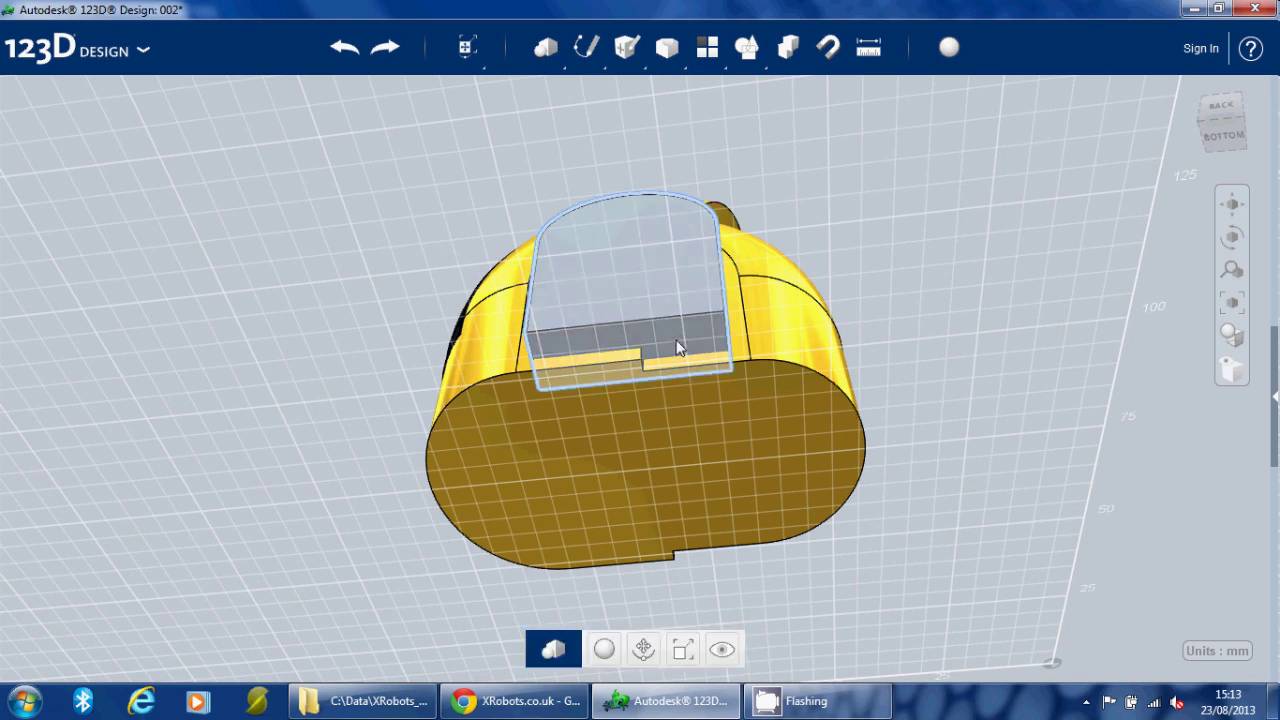
click(671, 329)
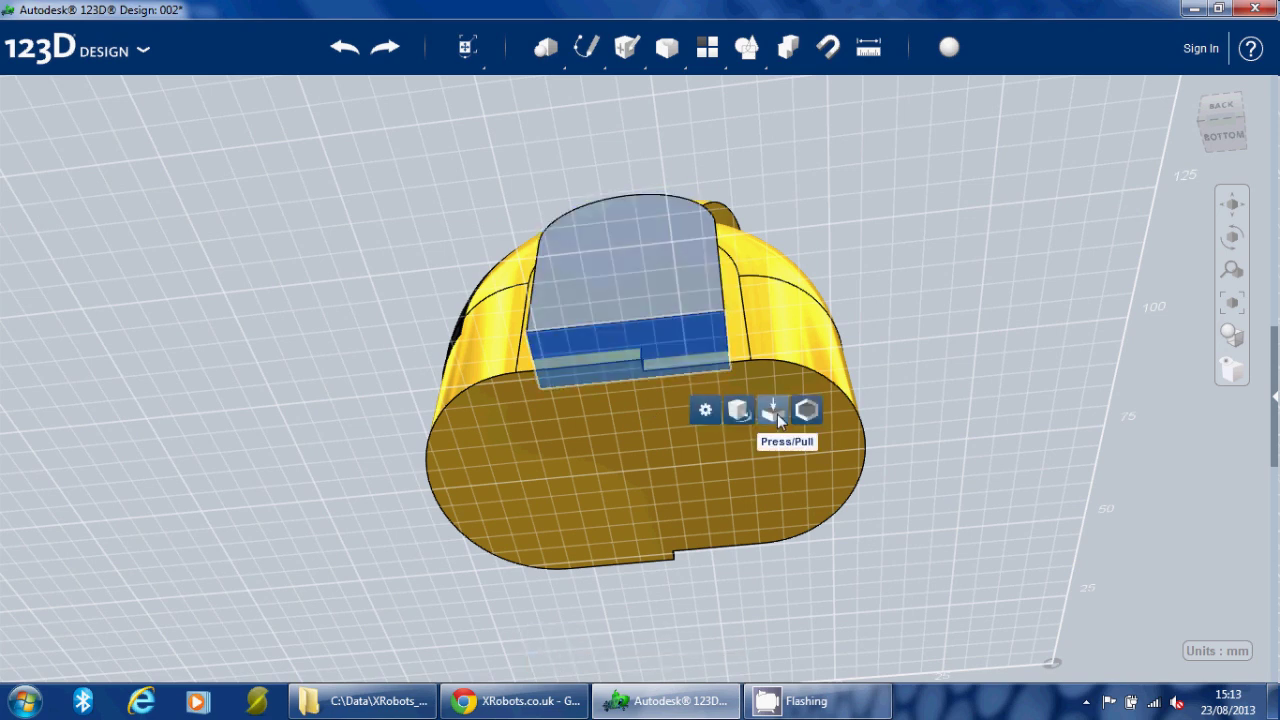
mouse_move(694, 409)
click(737, 410)
drag(677, 354, 678, 368)
click(940, 310)
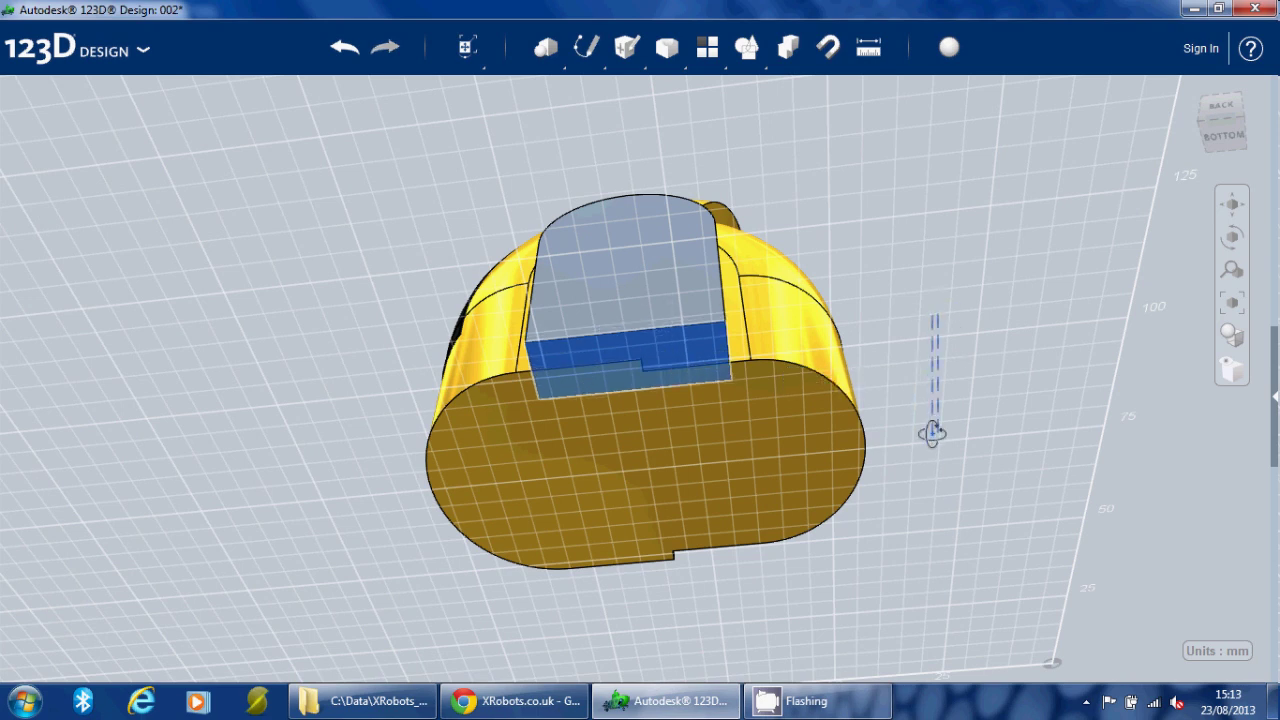
- Copy the arched block and place the copy against the opposite flat side of the helmet
drag(940, 411, 934, 411)
right_drag(934, 411, 782, 340)
click(781, 341)
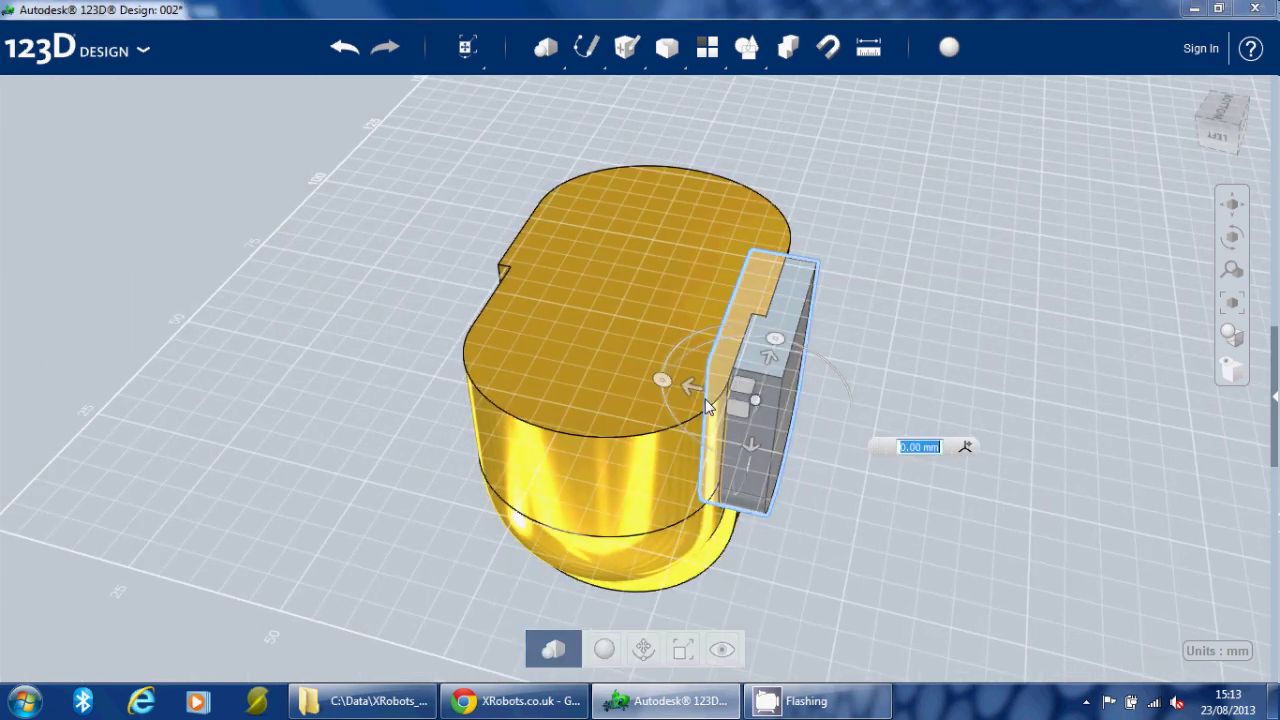
drag(689, 391, 426, 400)
click(382, 402)
right_drag(349, 235, 407, 315)
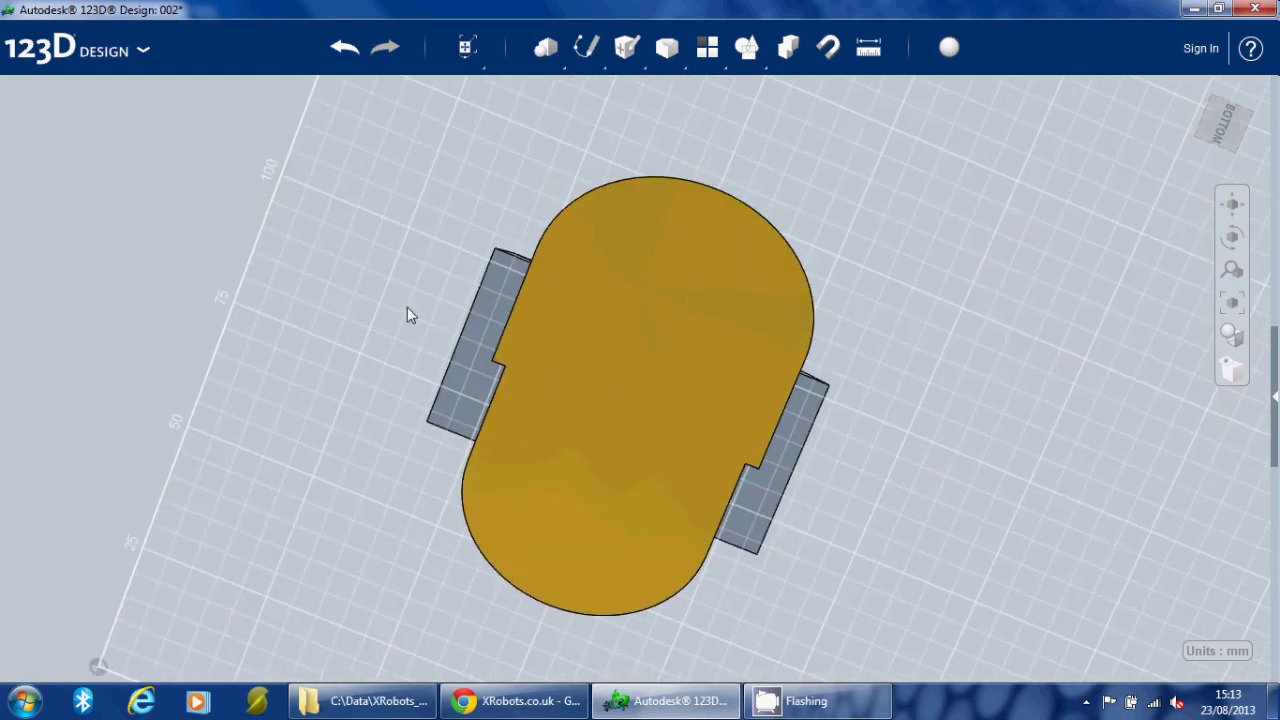
- Move the copied arched block slightly inward so that it sinks further into the helmet's side
click(489, 308)
click(657, 645)
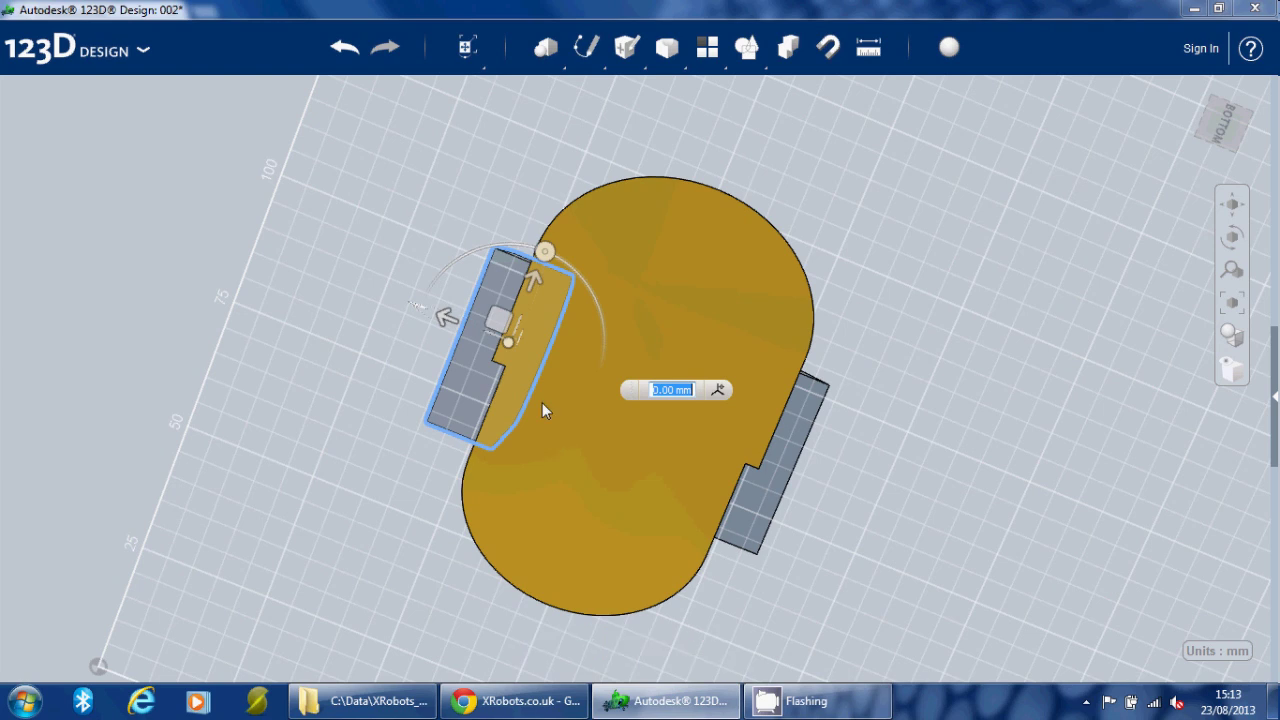
drag(444, 315, 452, 322)
click(975, 235)
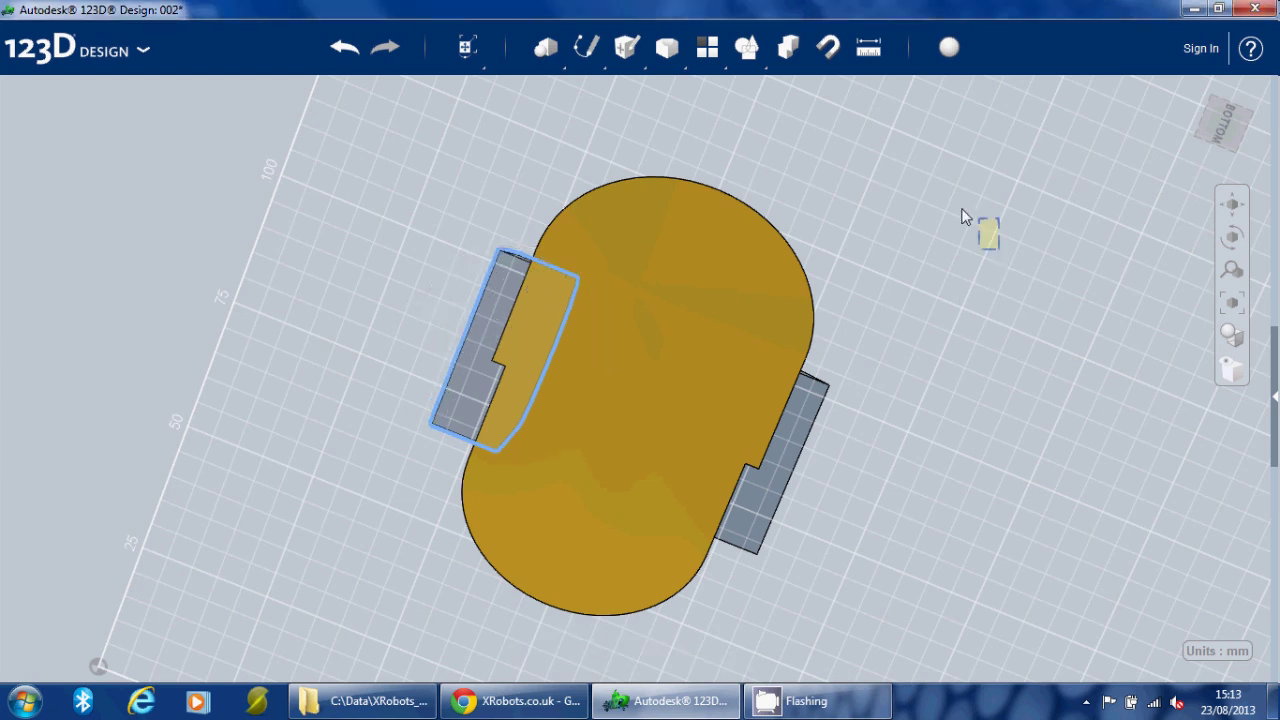
- Measure the distance from each arched block's outer bottom edge to the helmet's adjacent side edge, on both sides
click(860, 62)
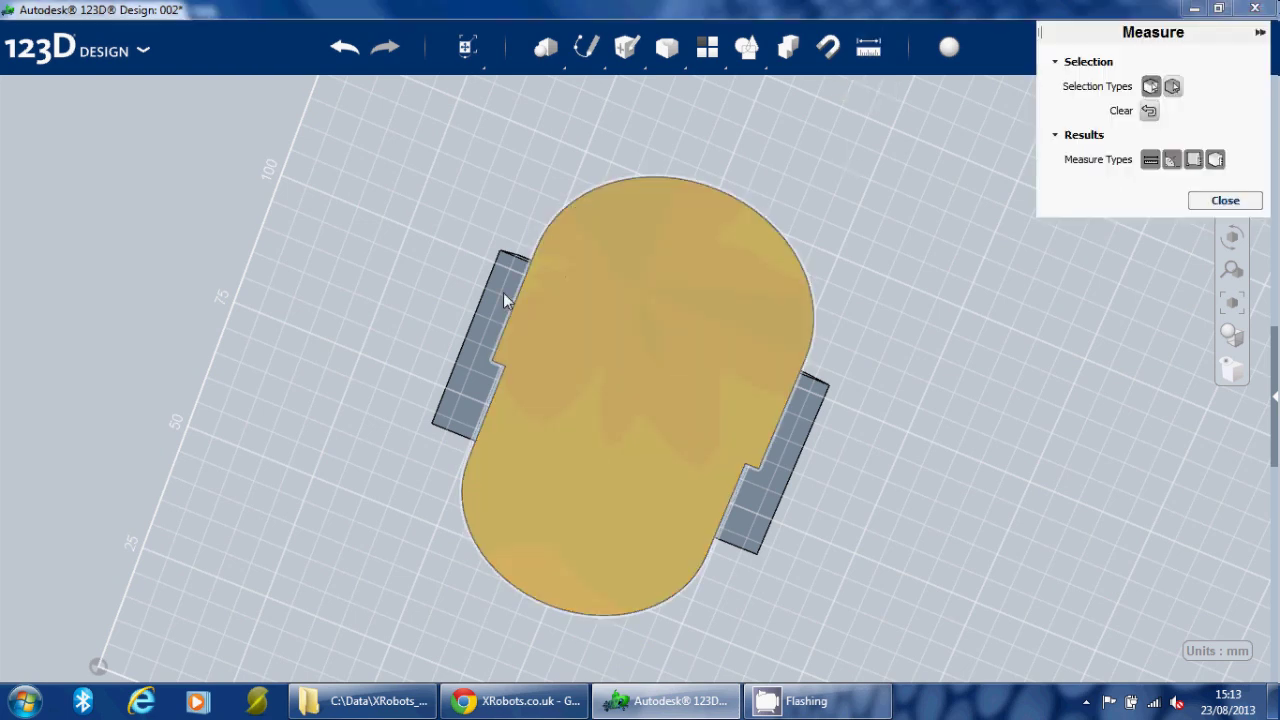
click(516, 296)
click(517, 297)
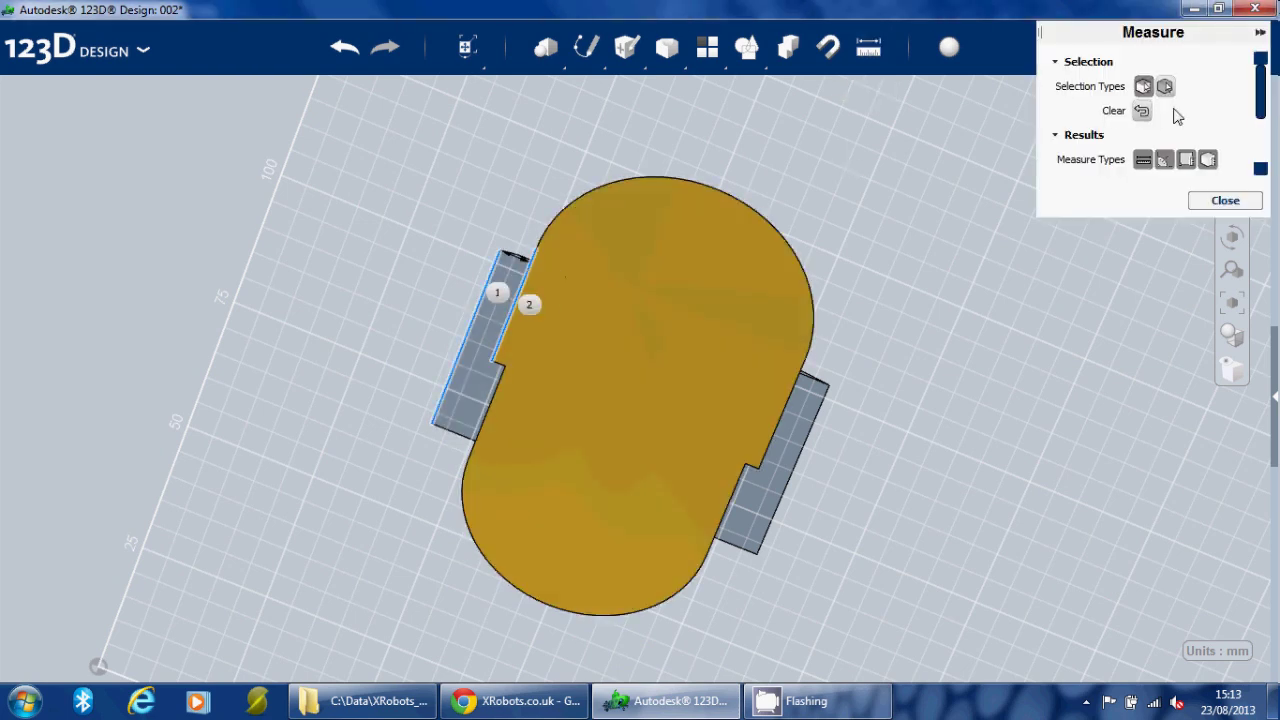
click(1262, 140)
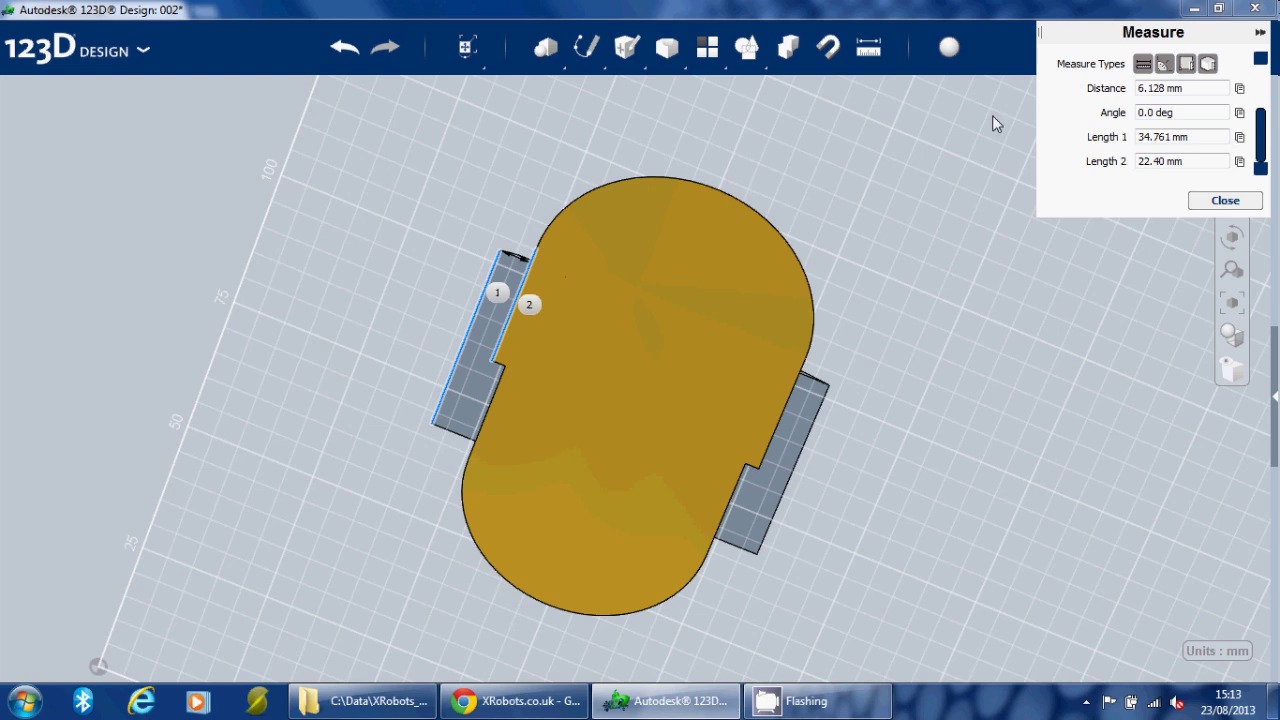
click(866, 47)
click(866, 47)
click(805, 416)
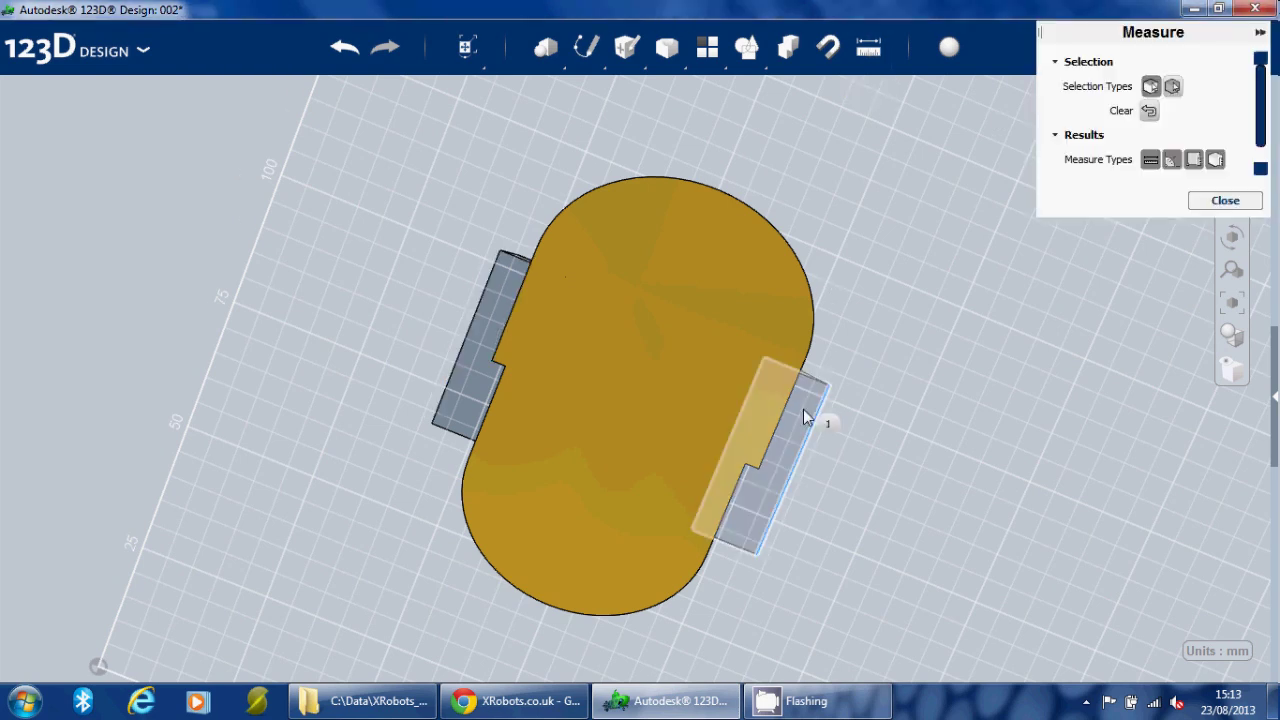
click(801, 410)
click(1265, 148)
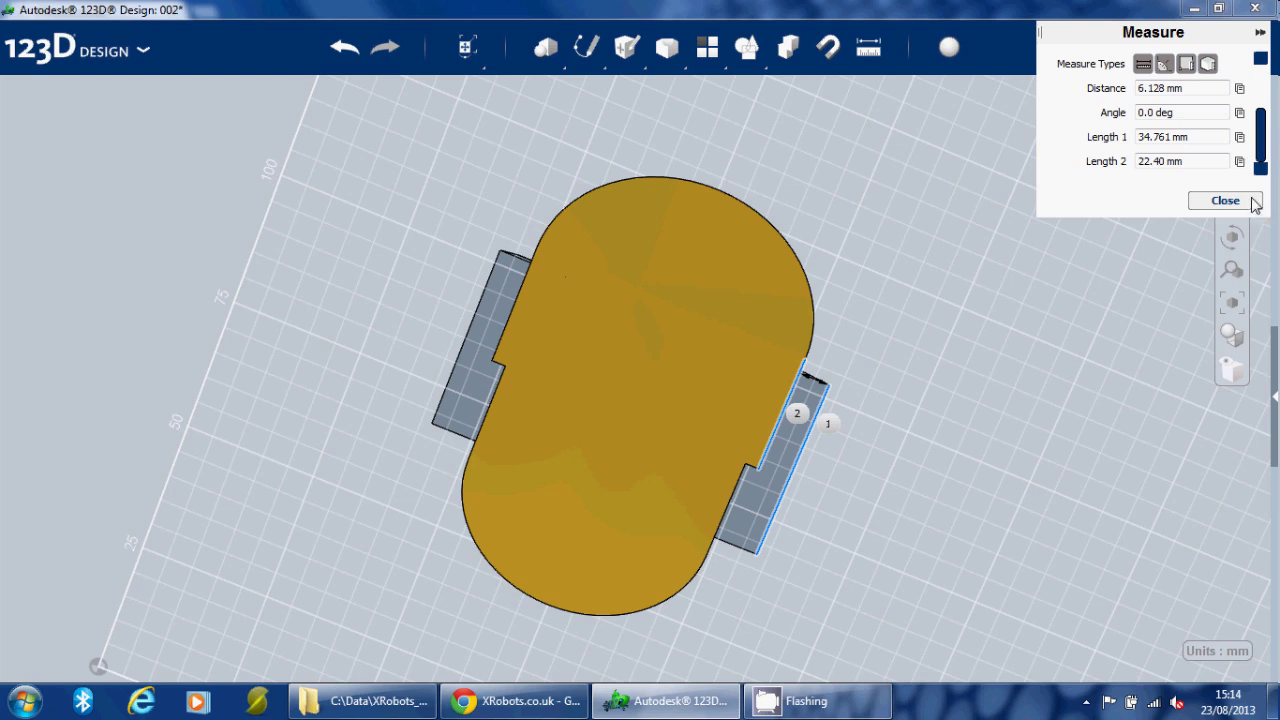
- Join both arched blocks to the gold helmet body, with the helmet as target solid and the blocks as source solids
right_drag(920, 126, 929, 246)
click(791, 387)
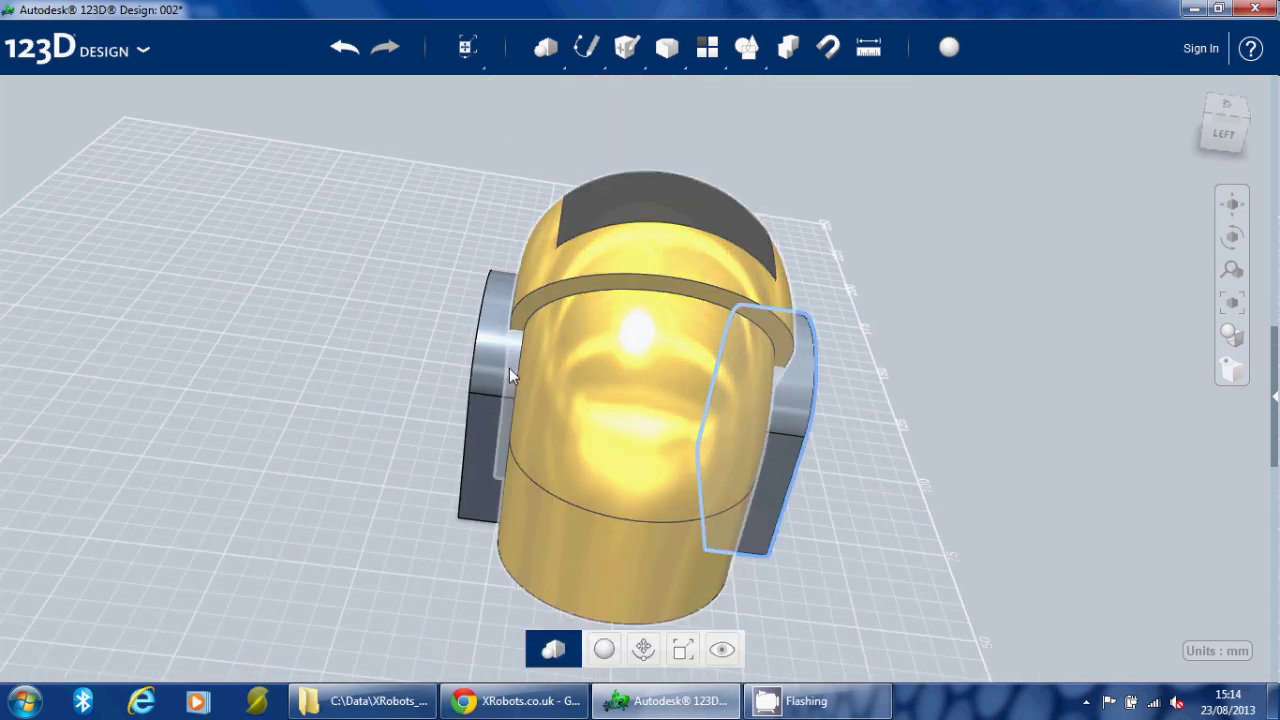
shift+click(509, 368)
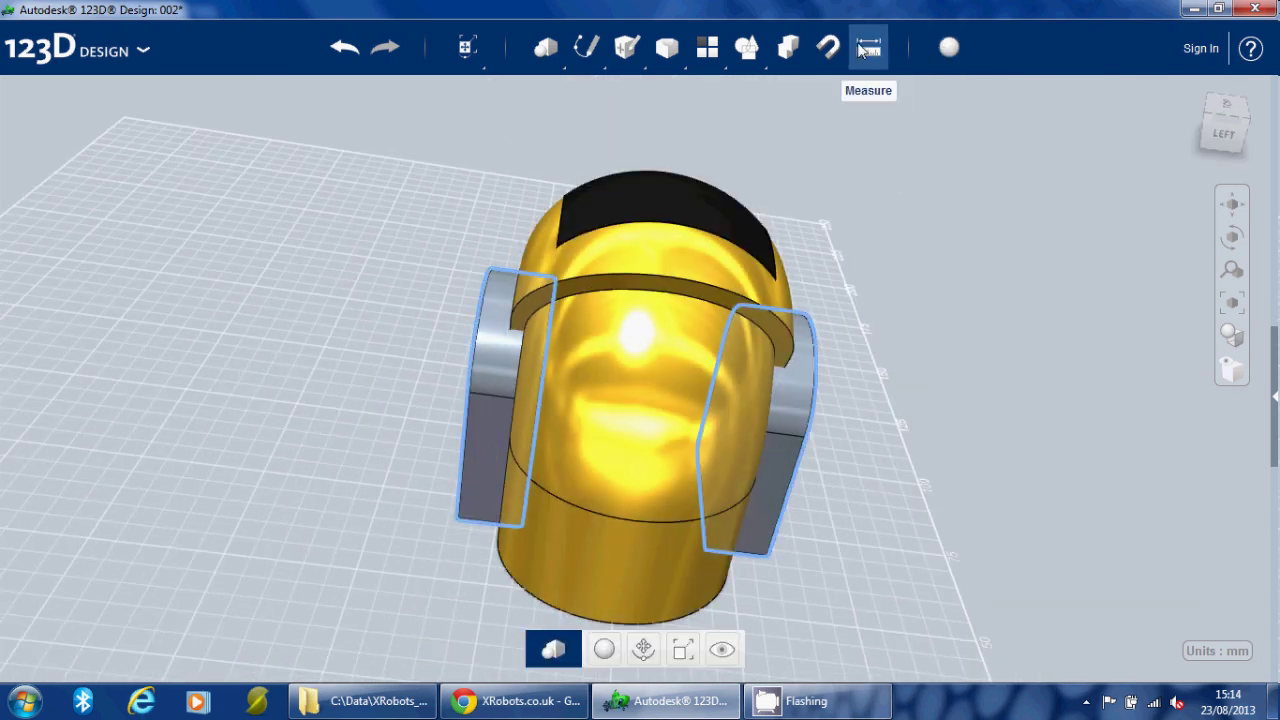
click(786, 47)
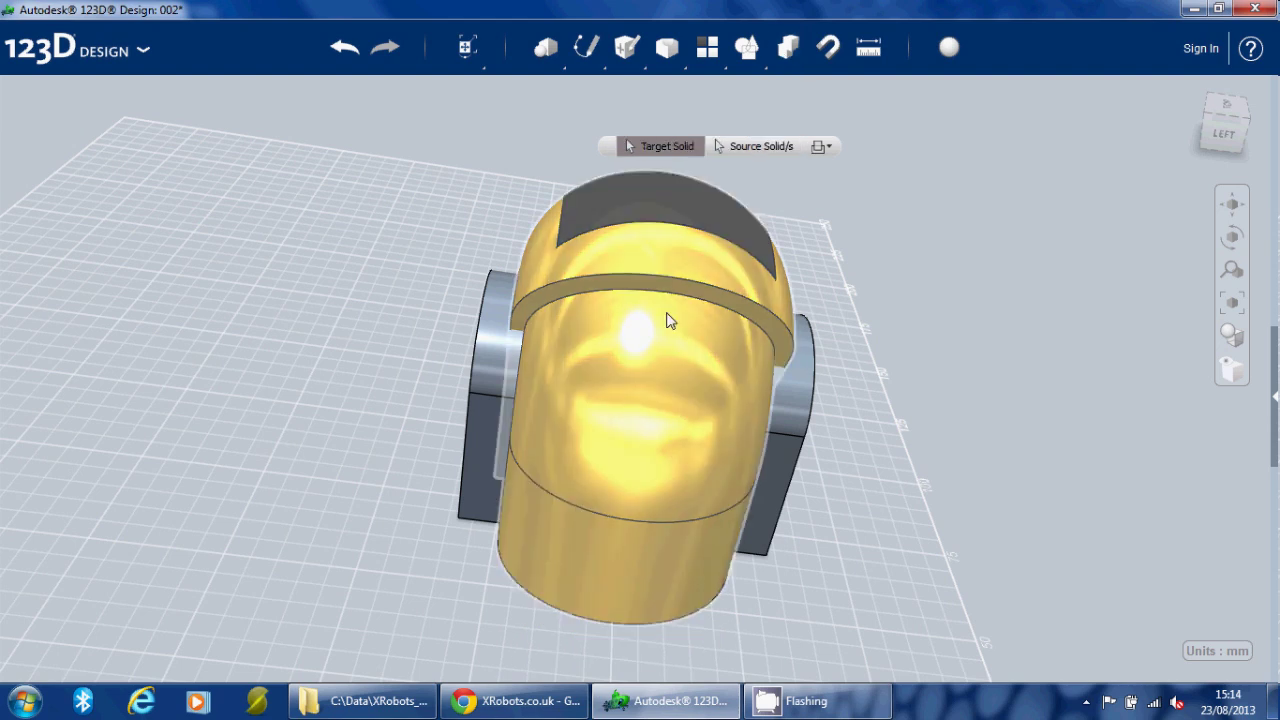
click(663, 345)
click(794, 418)
click(483, 368)
key(Return)
- Ungroup the helmet so that the gold body and the black visor are separate solids
right_drag(648, 405, 499, 603)
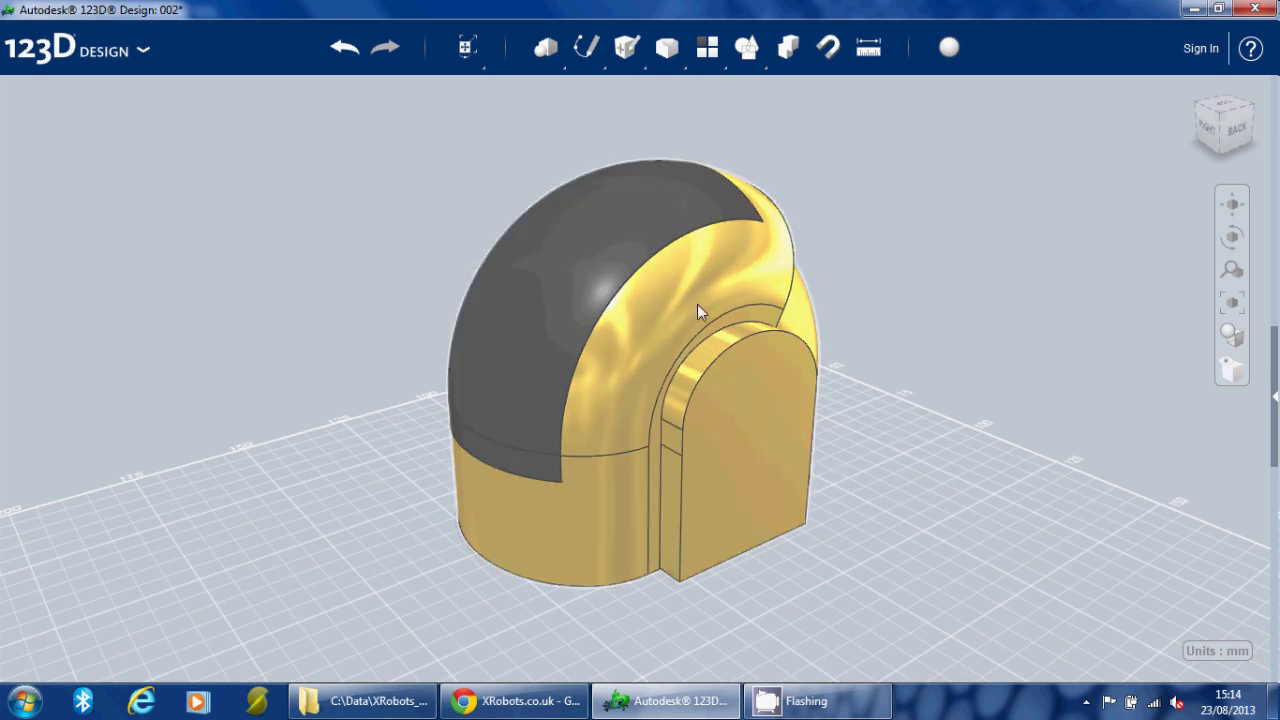
click(733, 423)
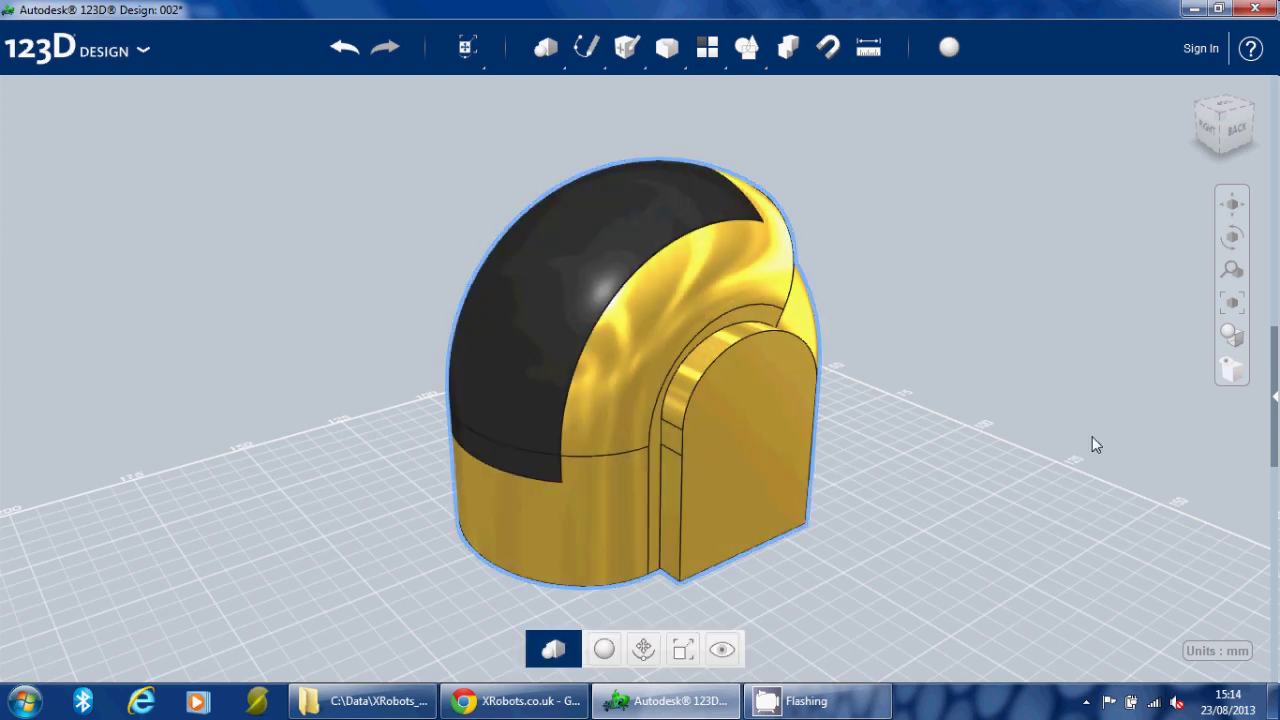
click(1092, 436)
click(785, 350)
mouse_move(740, 45)
click(815, 95)
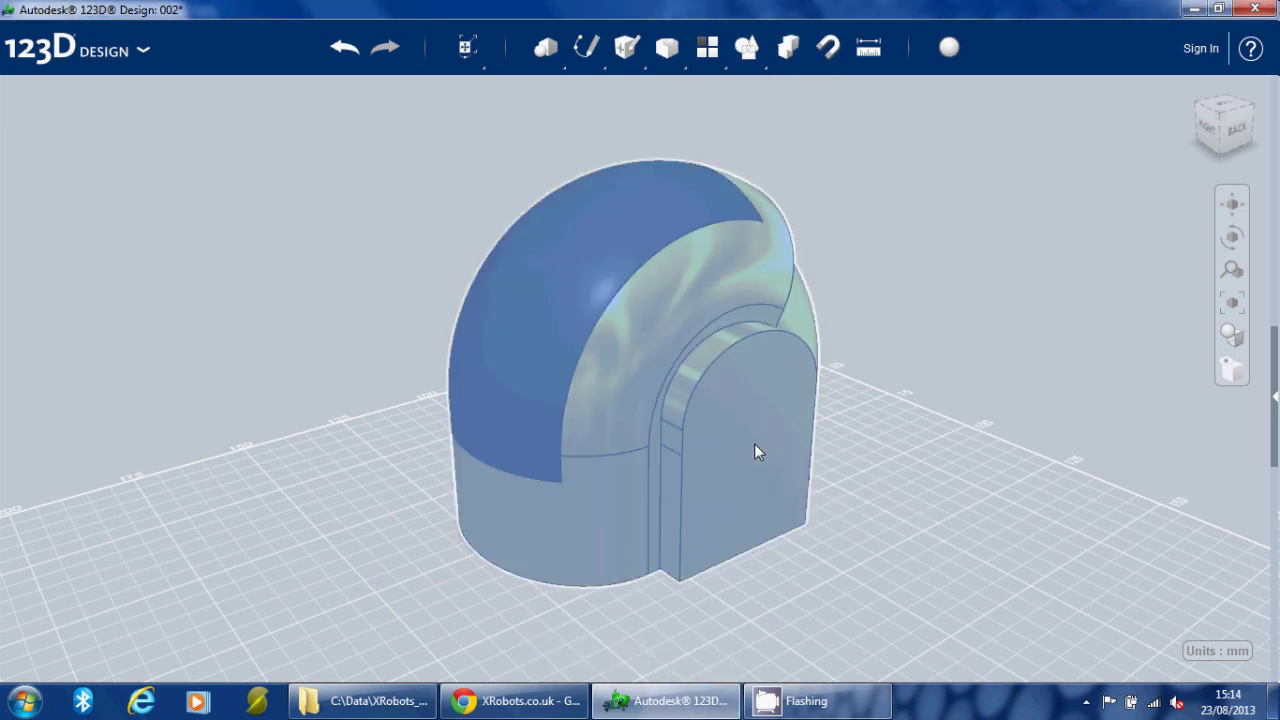
click(725, 317)
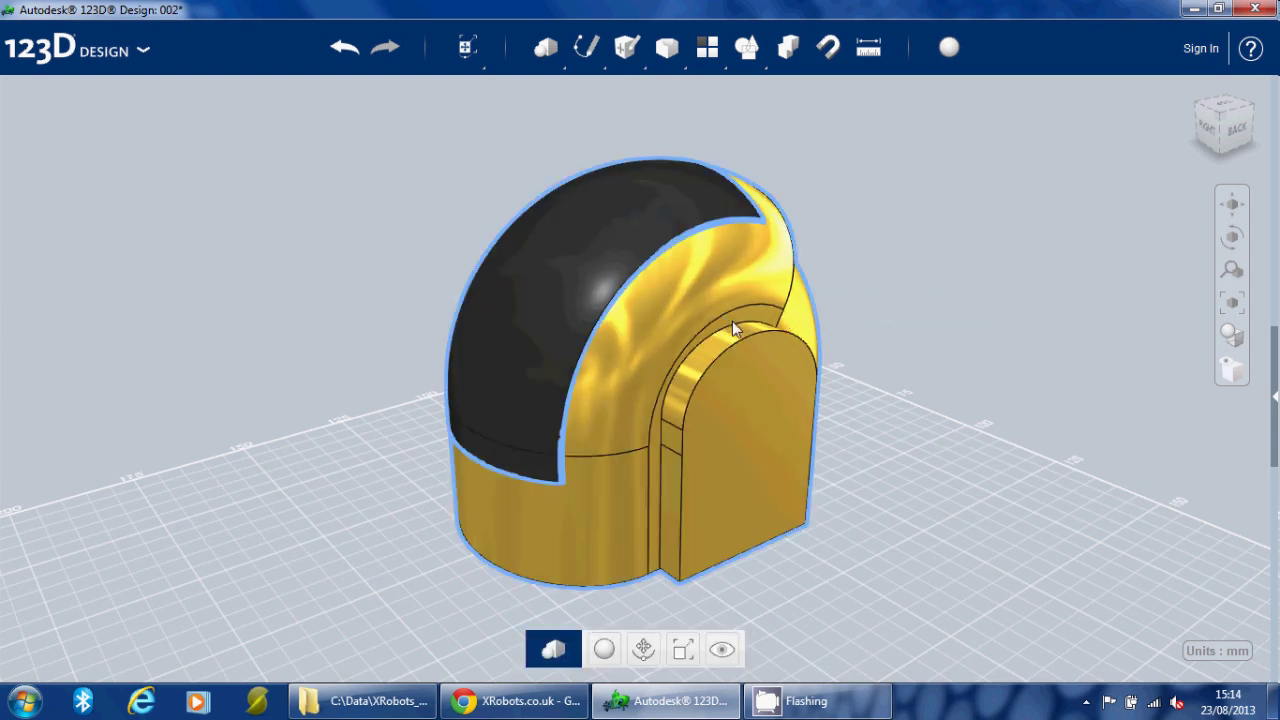
- Hide the gold helmet body so that only the black visor stays displayed
click(722, 653)
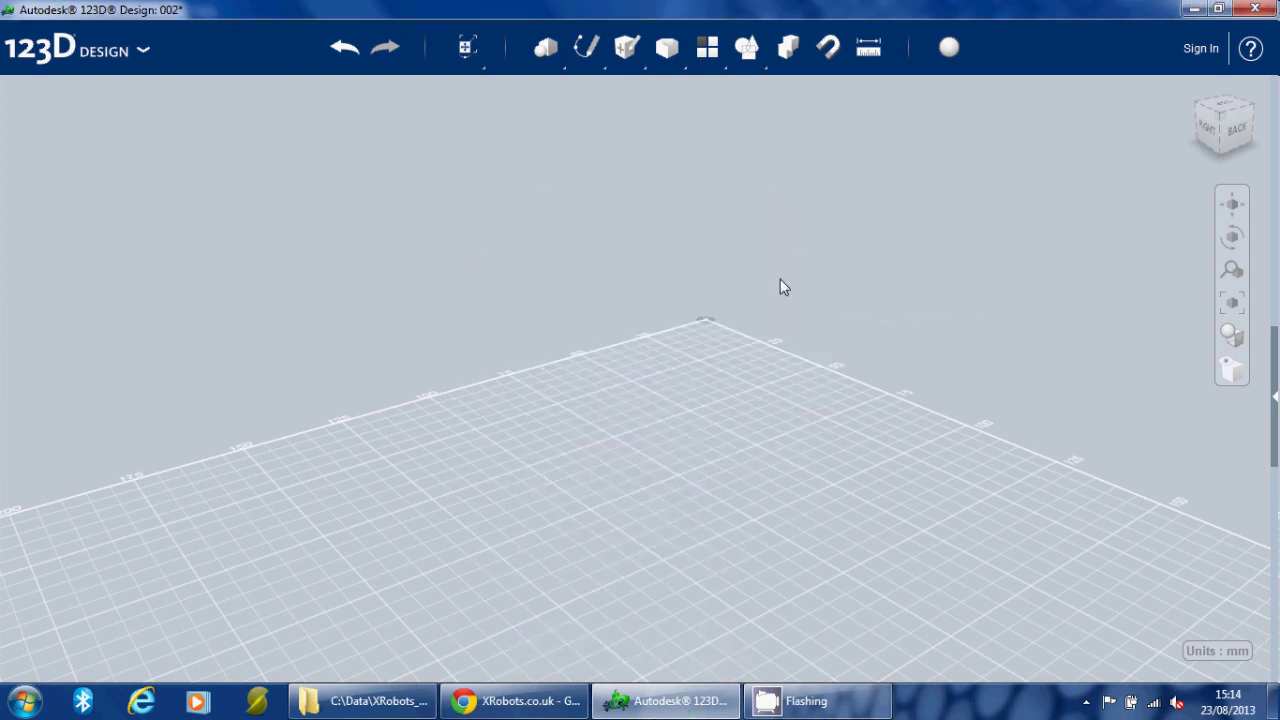
click(1230, 366)
click(1152, 367)
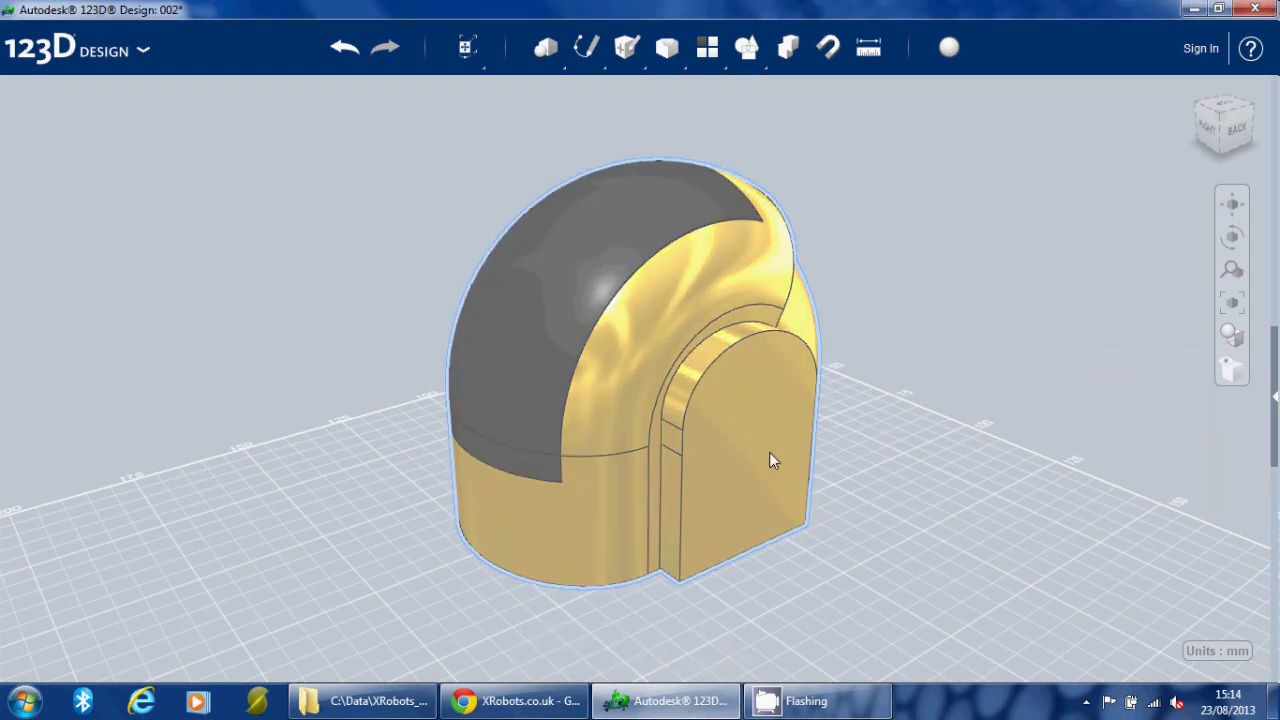
click(769, 452)
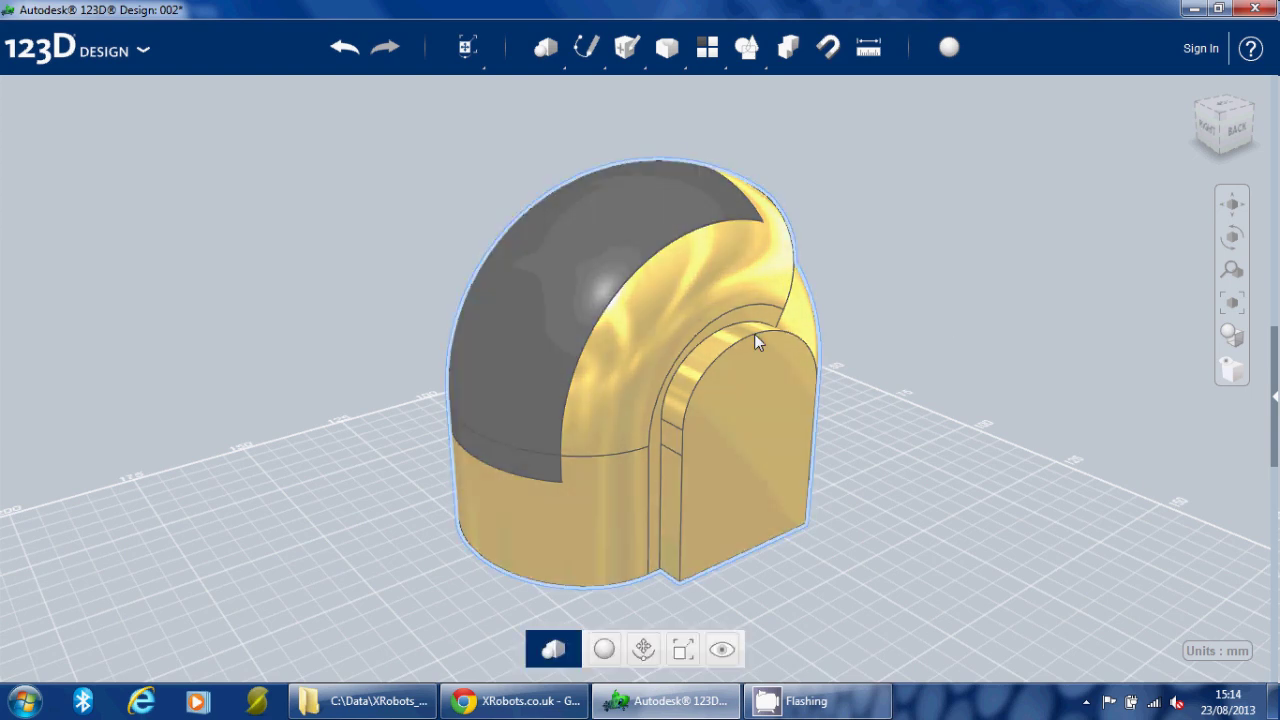
click(725, 650)
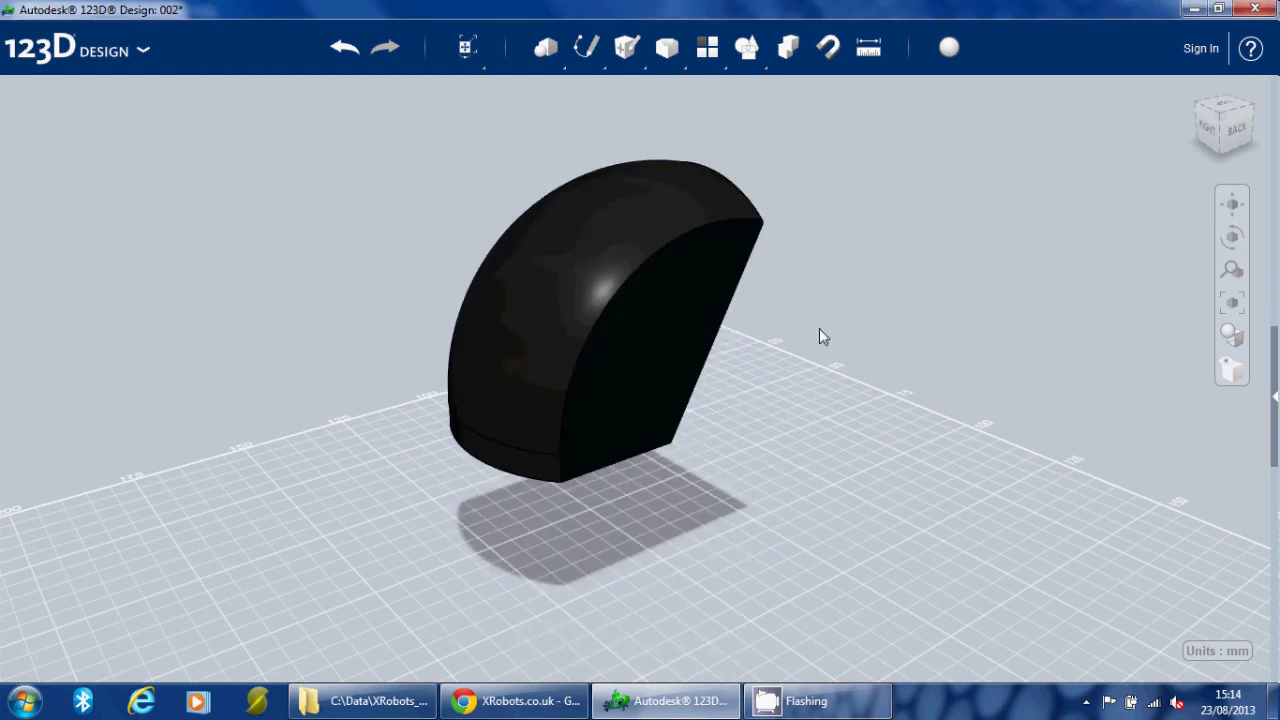
- Pull one flat side face of the black visor outward by 4 mm with Press/Pull
click(685, 325)
click(877, 320)
click(697, 306)
right_drag(851, 329, 772, 320)
click(691, 291)
mouse_move(762, 388)
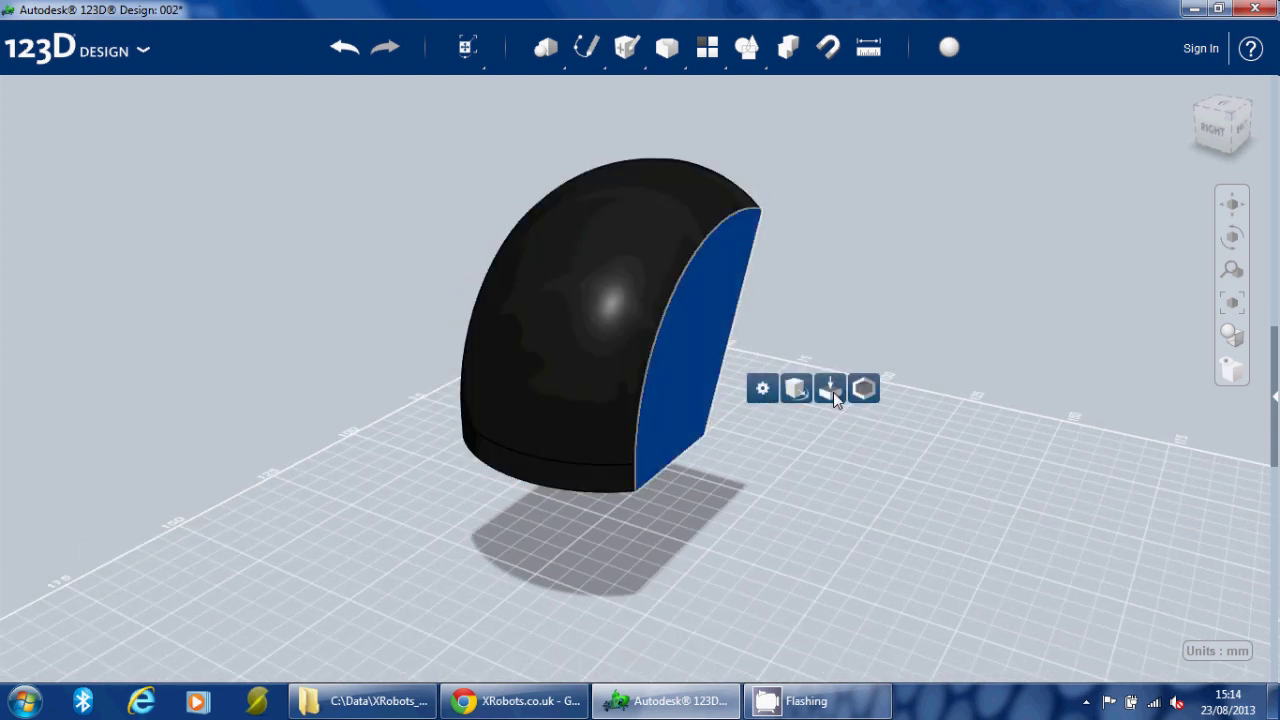
click(831, 390)
text(5)
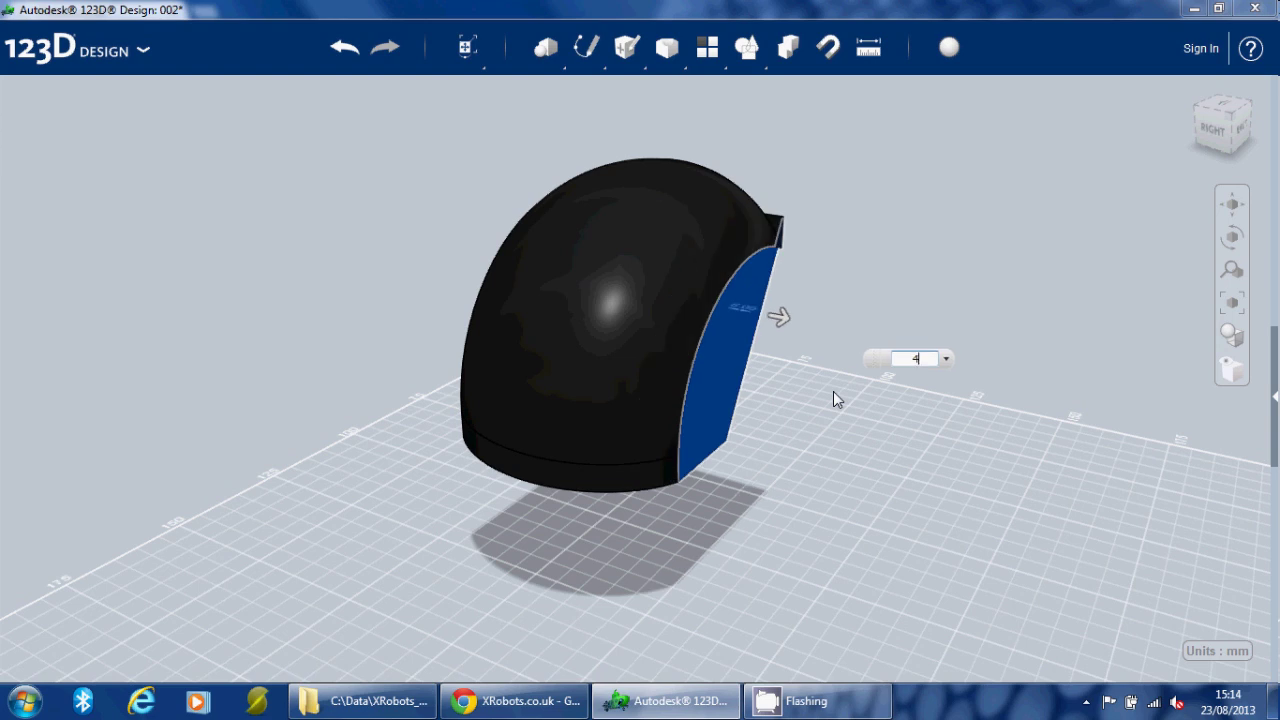
key(Return)
- Pull the visor's opposite flat side face outward by 4 mm with Press/Pull
right_drag(352, 367, 620, 337)
mouse_move(720, 437)
click(784, 444)
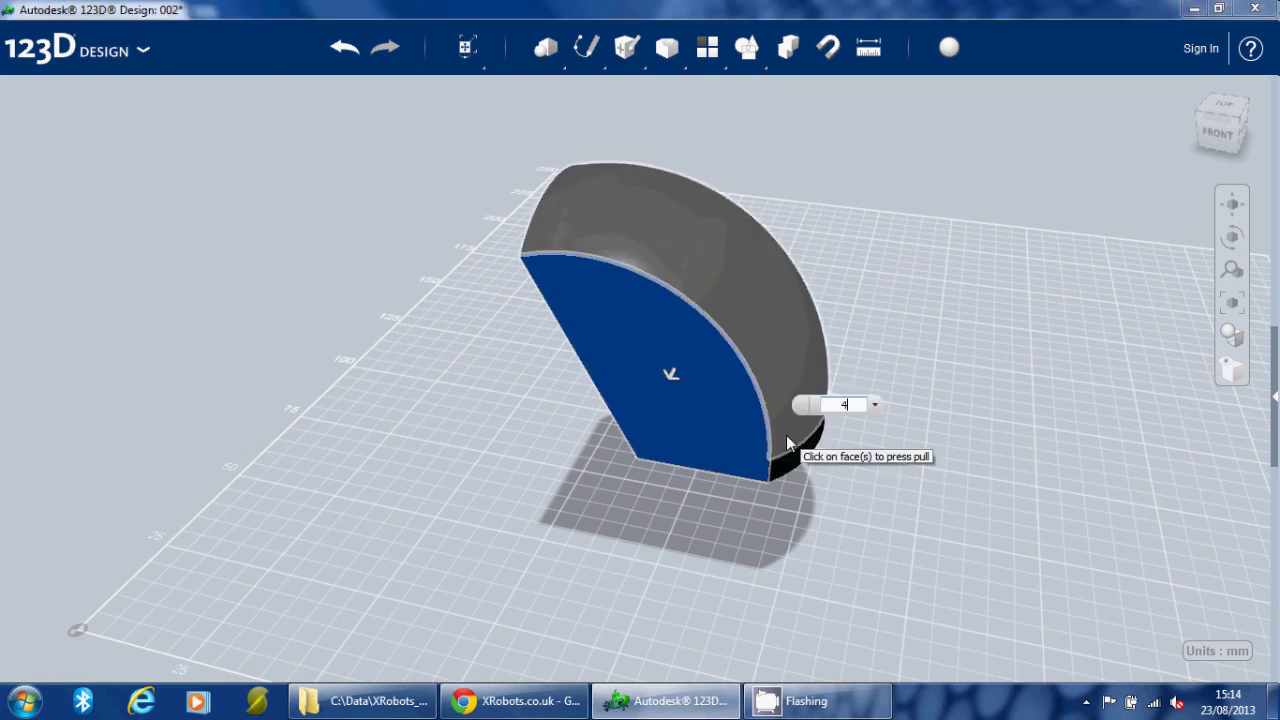
text(-5)
key(Return)
- Show all hidden solids again to display the gold helmet body around the widened visor
right_drag(1157, 463, 923, 366)
mouse_move(1250, 347)
mouse_move(1236, 371)
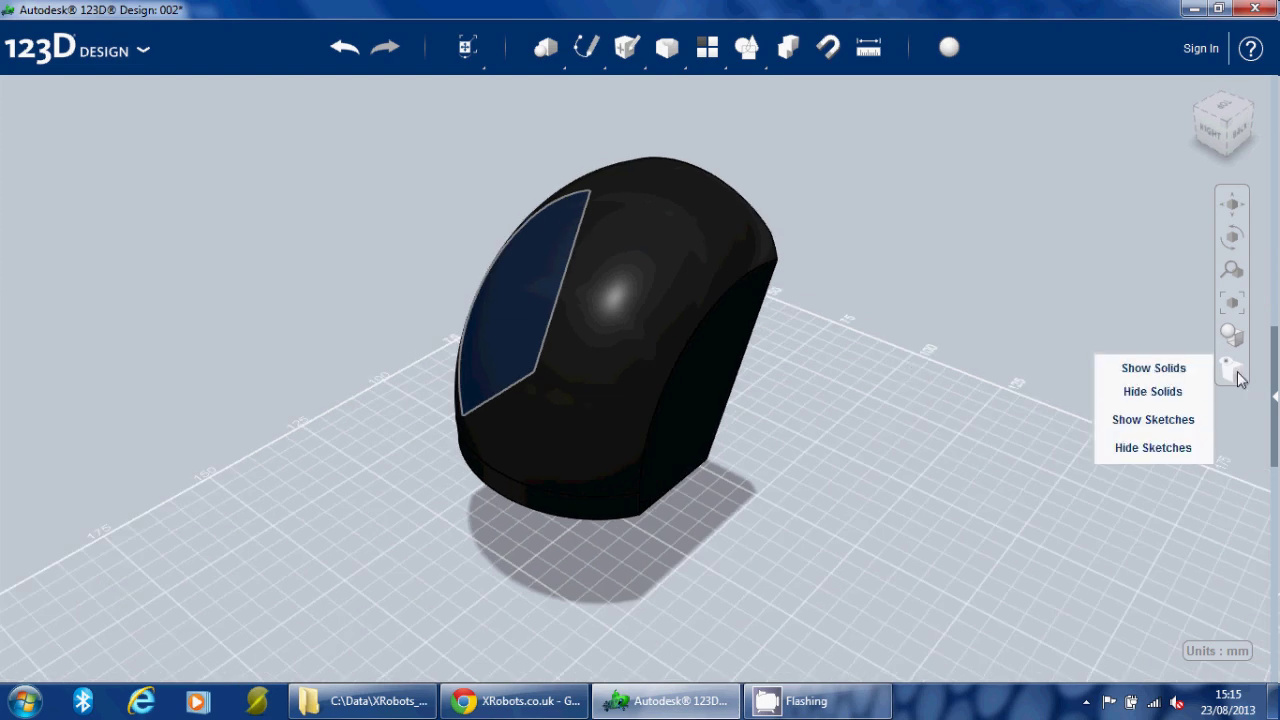
click(1153, 368)
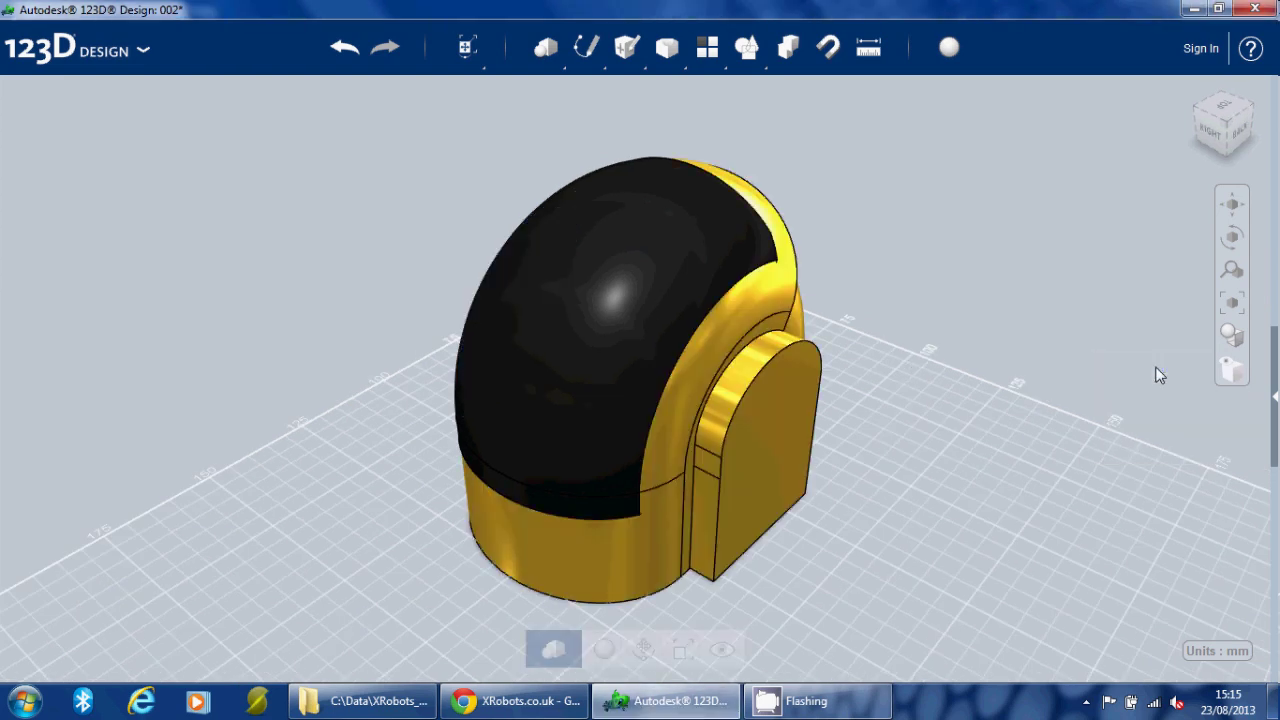
- Sketch a circle about 22 mm in diameter in the upper middle of the arched side block's flat outer face
right_drag(1157, 371, 911, 321)
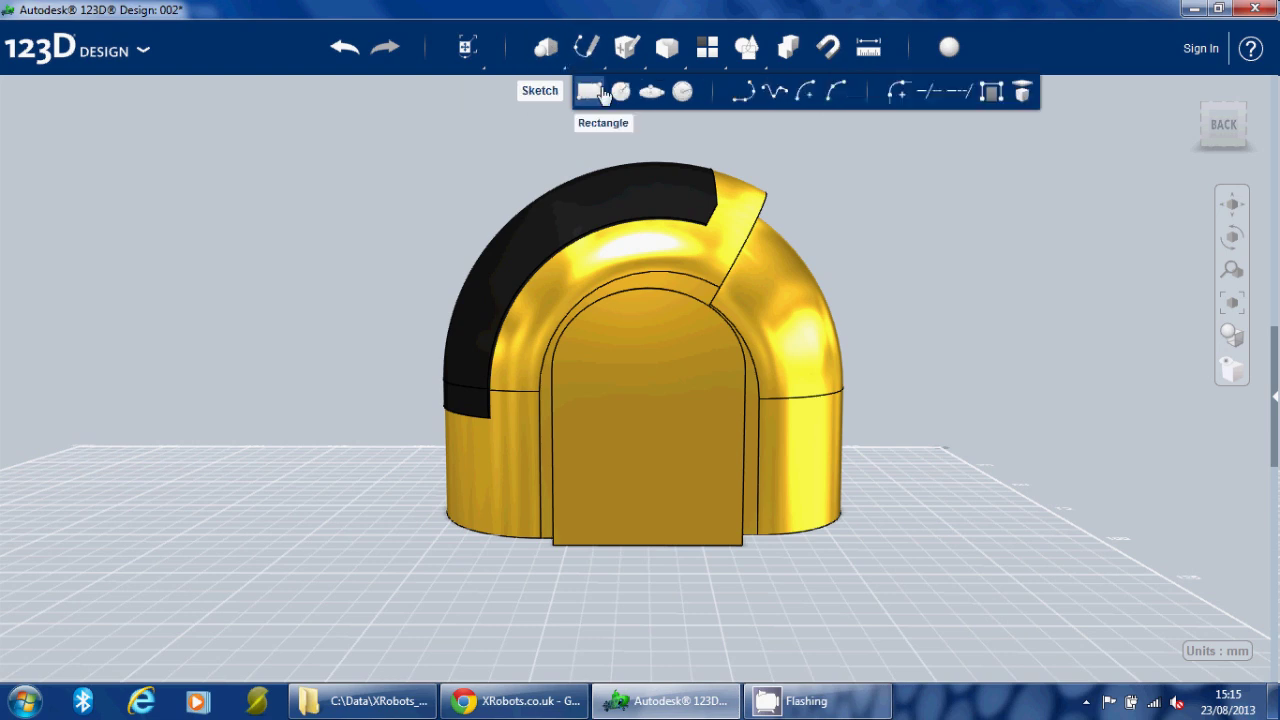
click(589, 91)
click(652, 360)
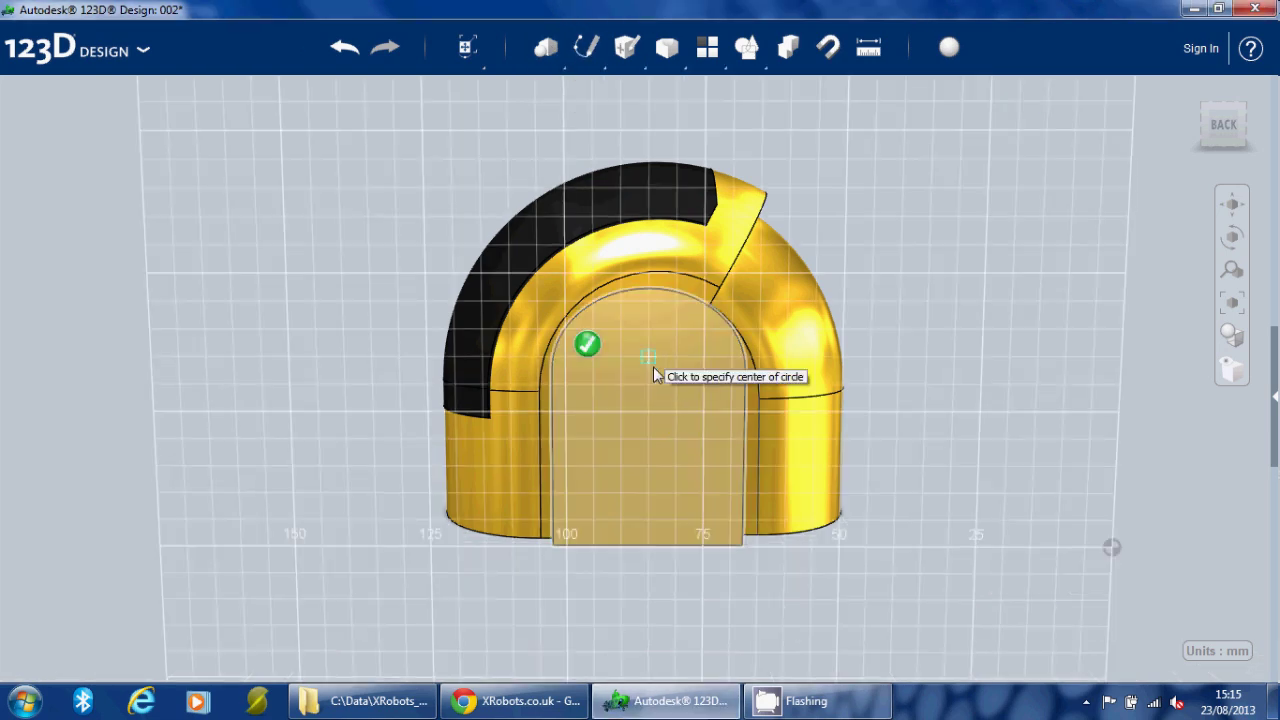
click(648, 384)
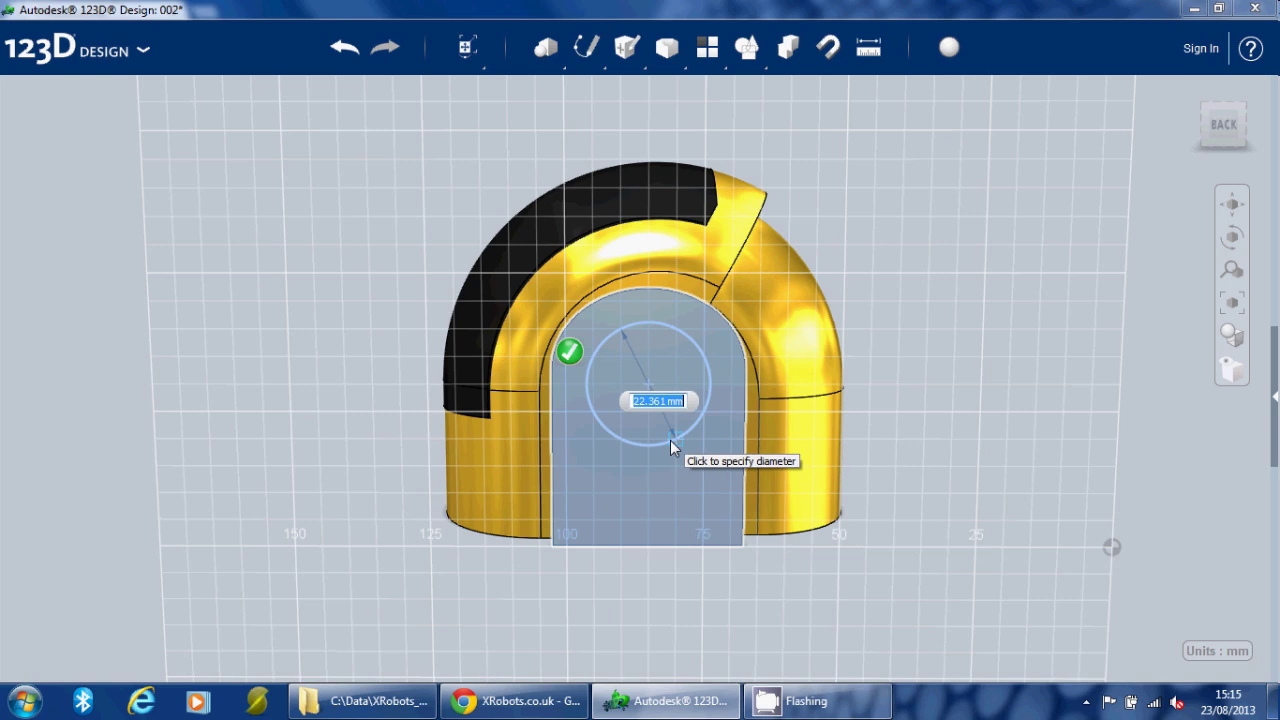
click(670, 440)
right_drag(929, 380, 943, 394)
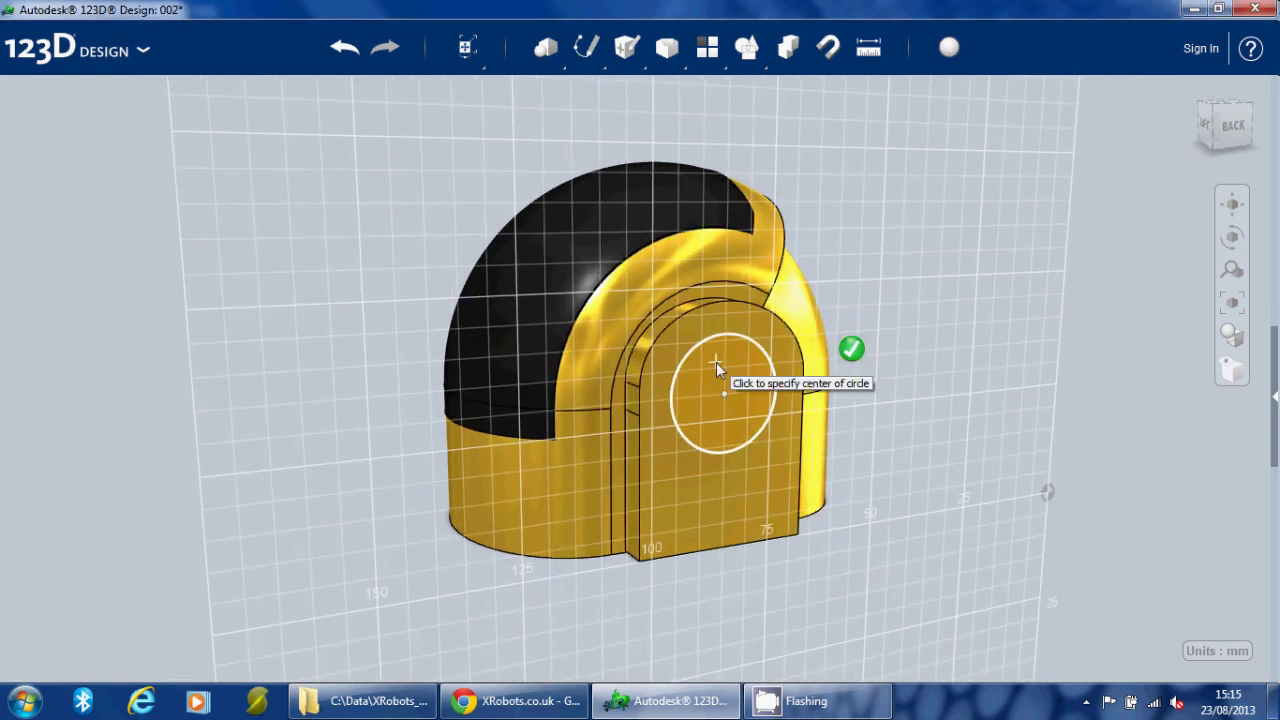
key(Escape)
- Extrude the circle outward from the arched side block by 5 mm to form a round boss
click(745, 420)
mouse_move(797, 453)
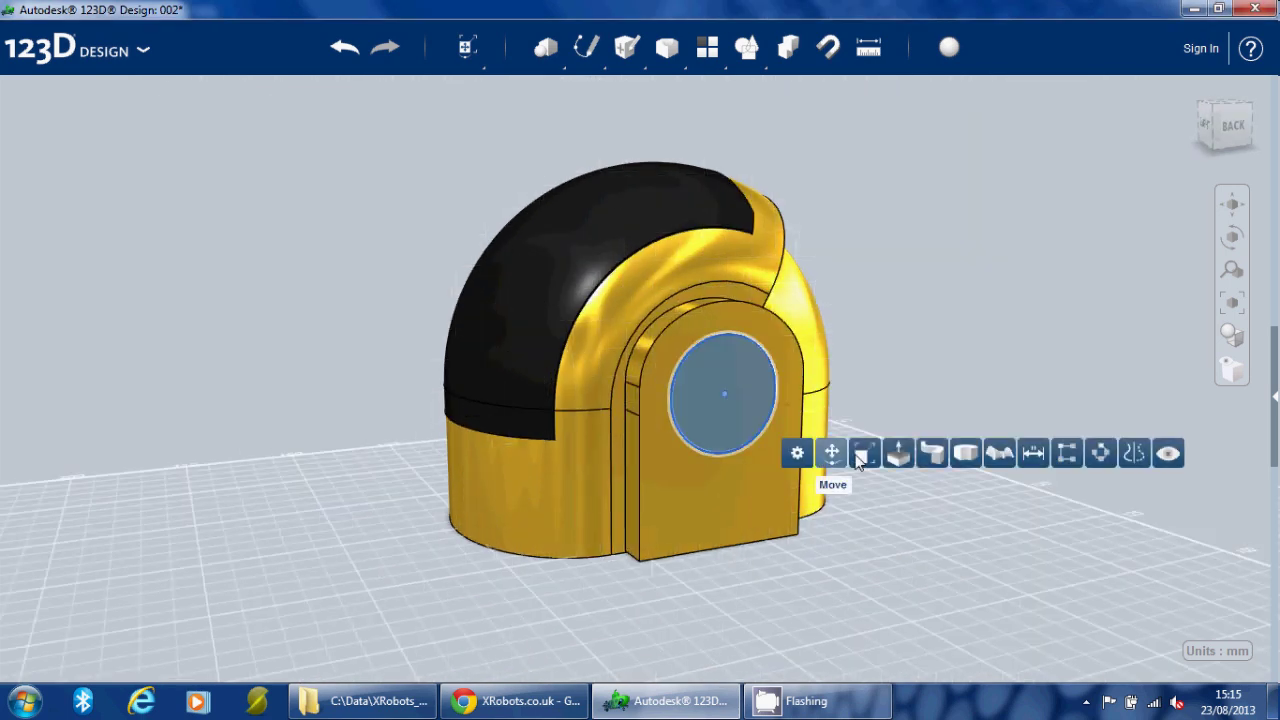
click(900, 455)
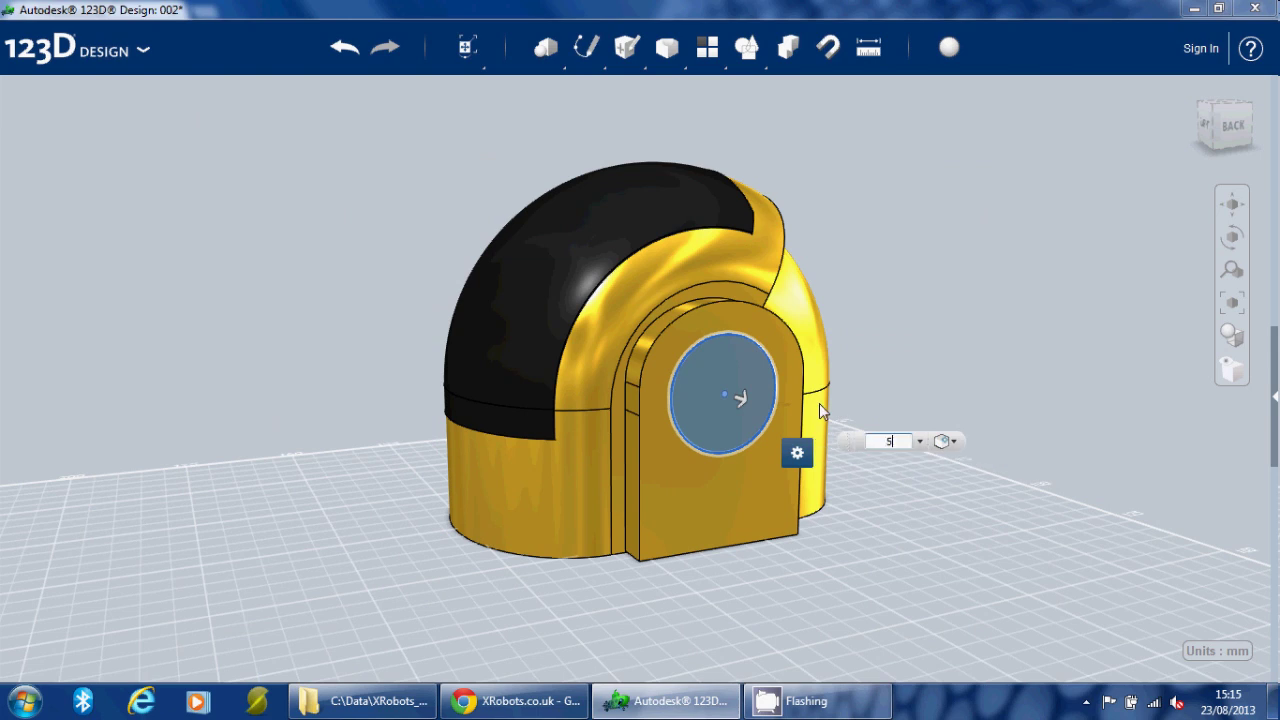
text(5)
key(Return)
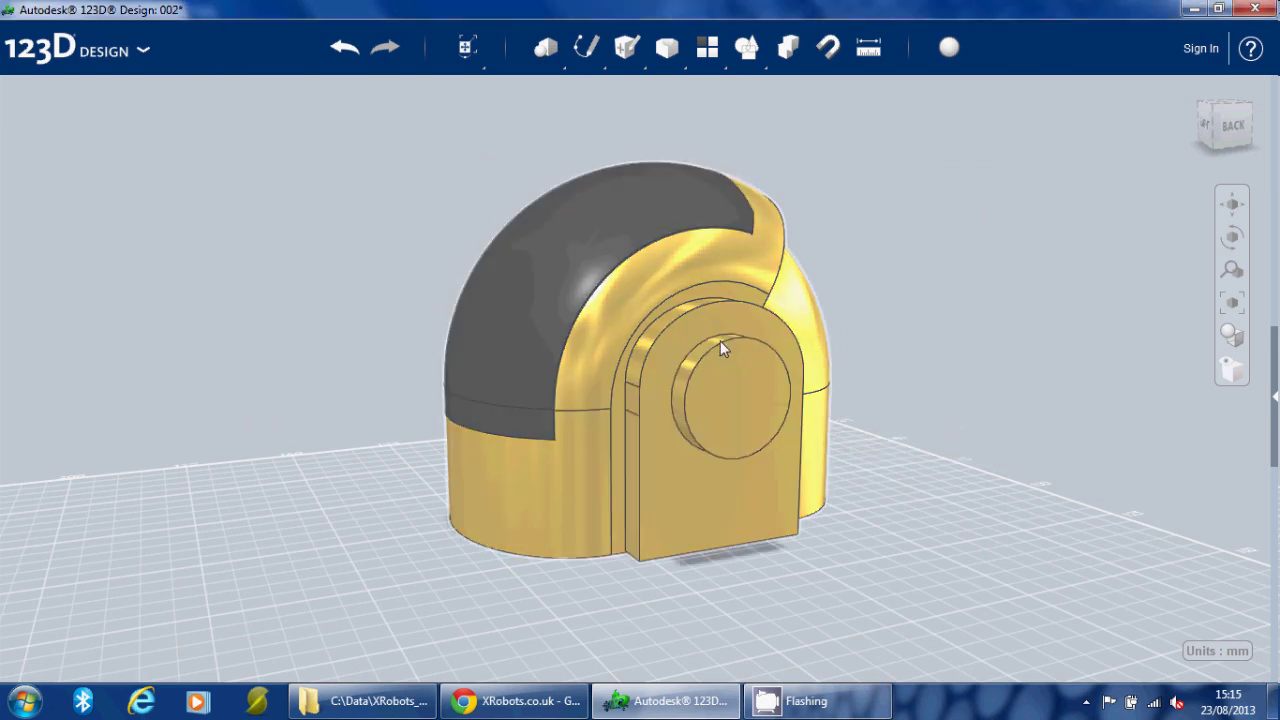
- Chamfer the outer circular edge of the round boss with a distance of 3 mm
click(721, 342)
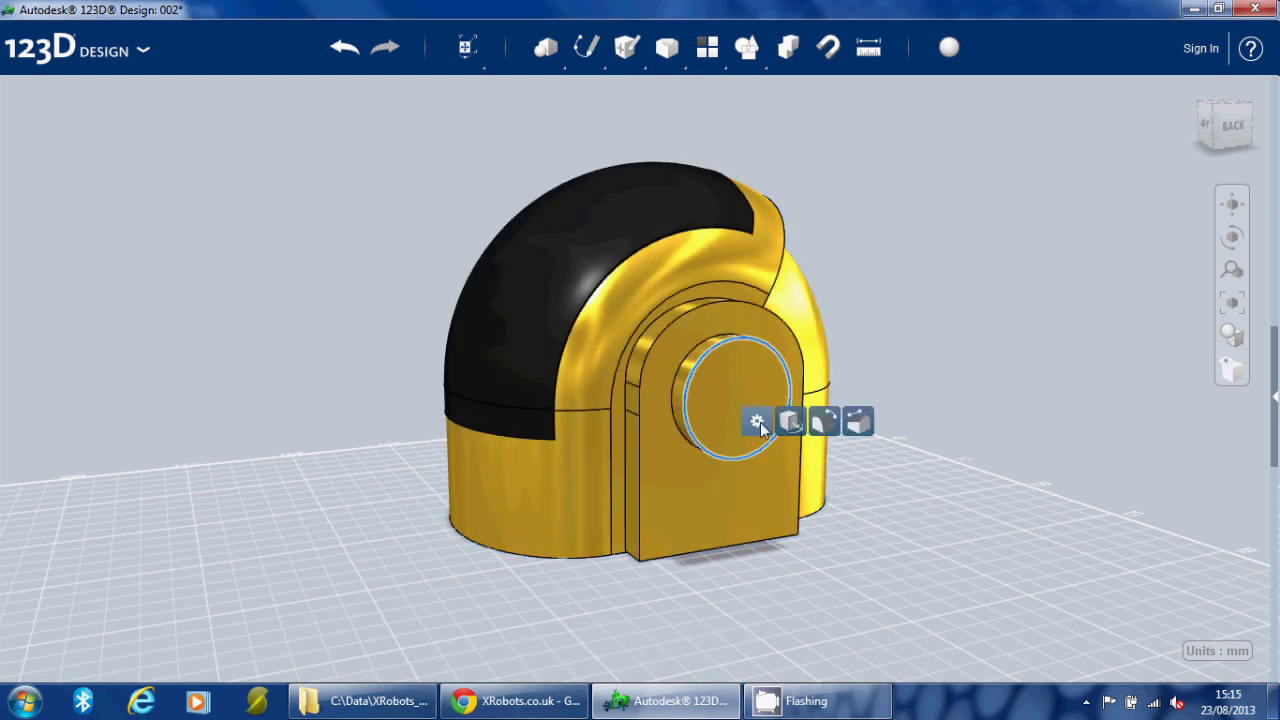
click(855, 422)
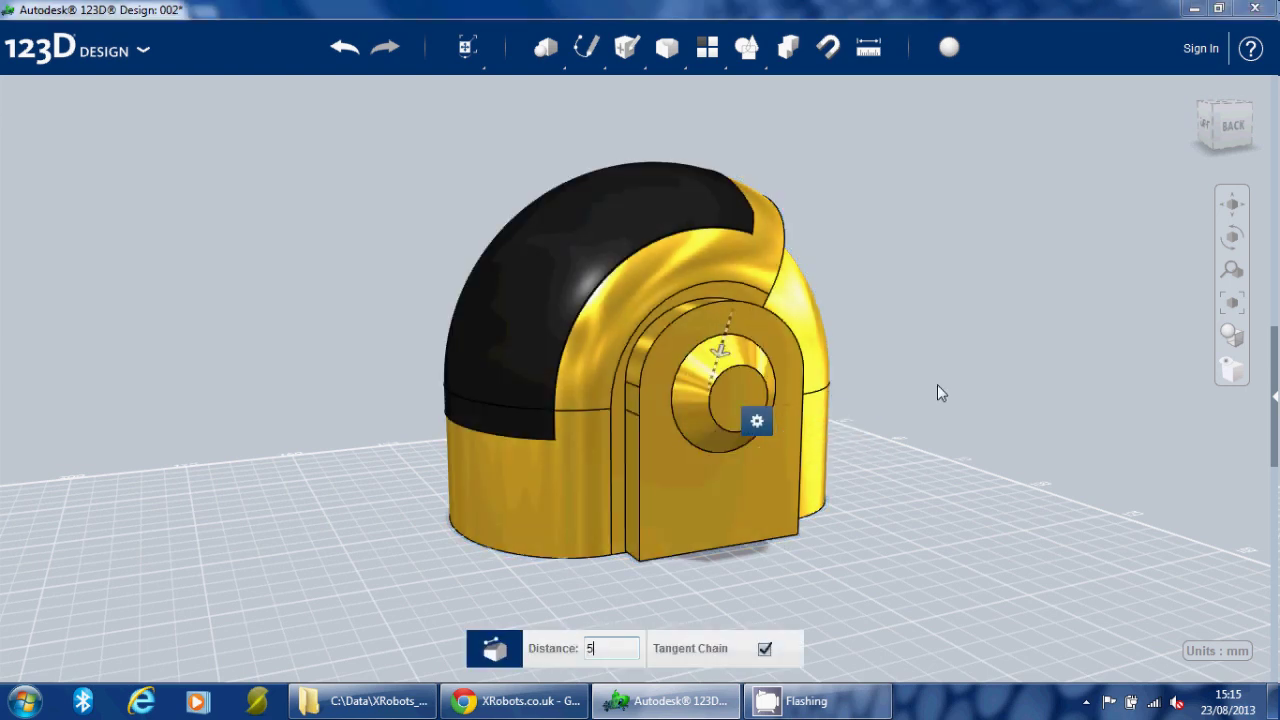
key(BackSpace)
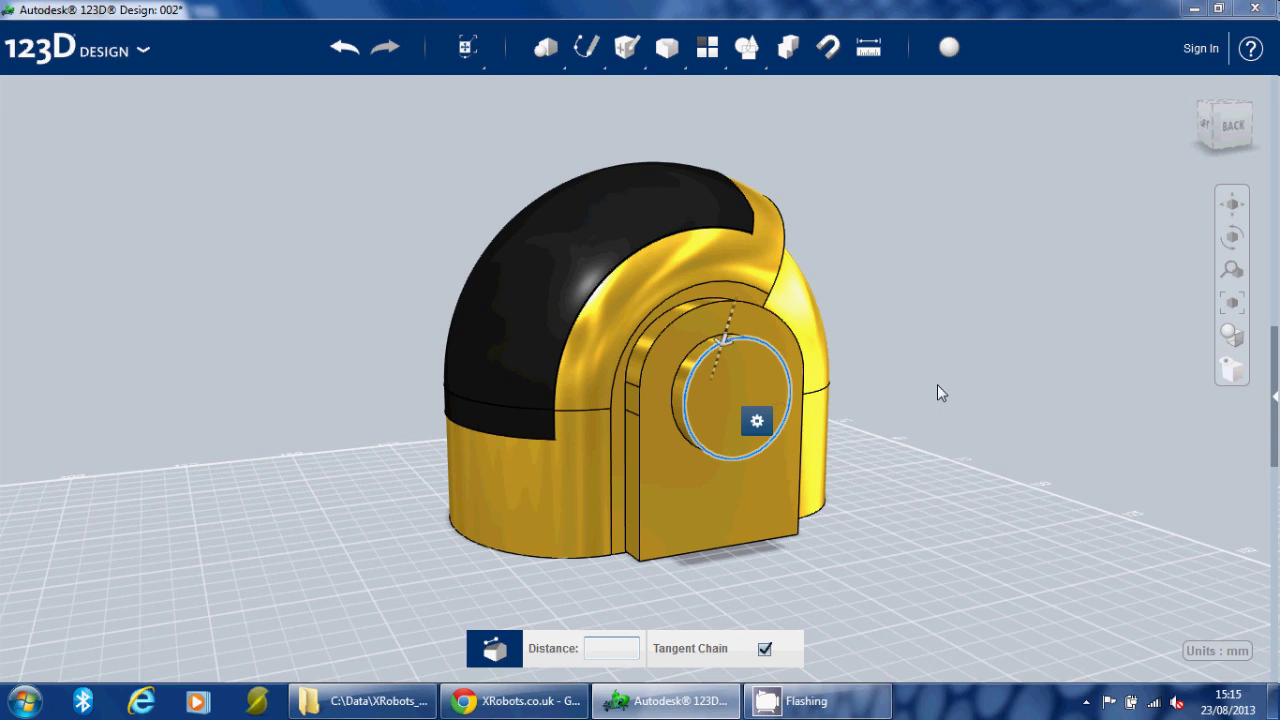
text(3)
key(Return)
right_drag(997, 280, 1028, 290)
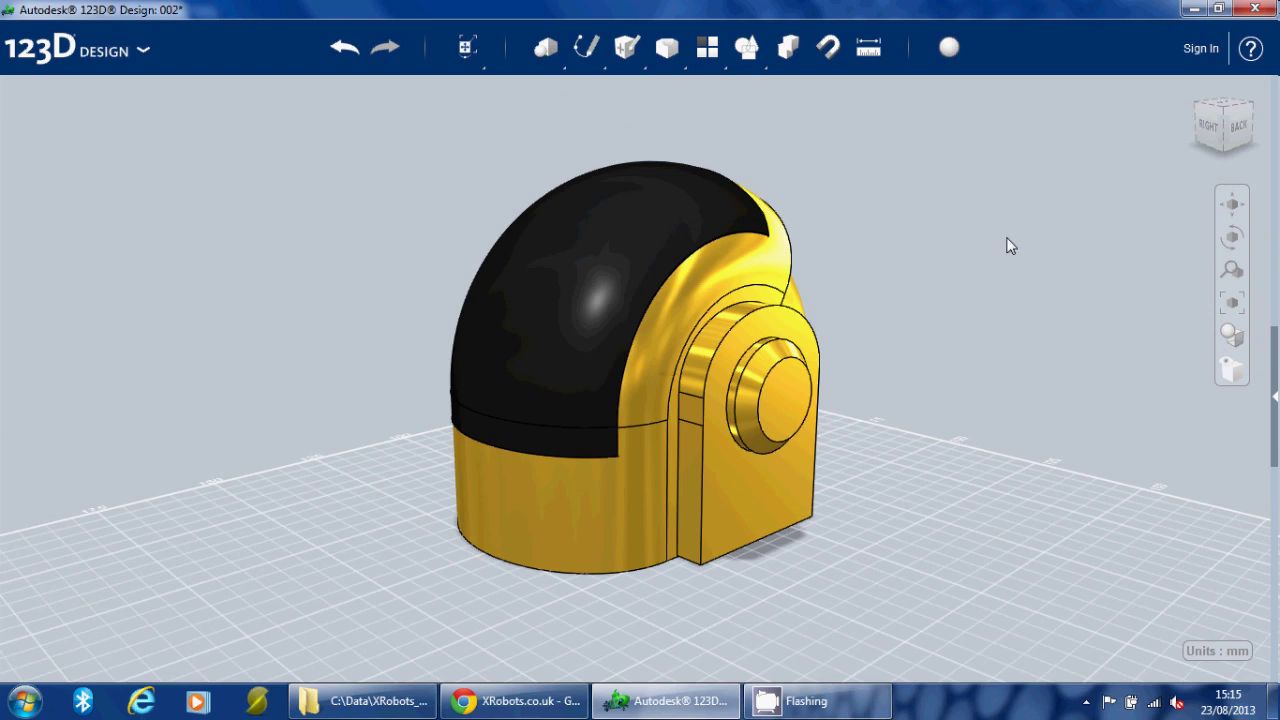